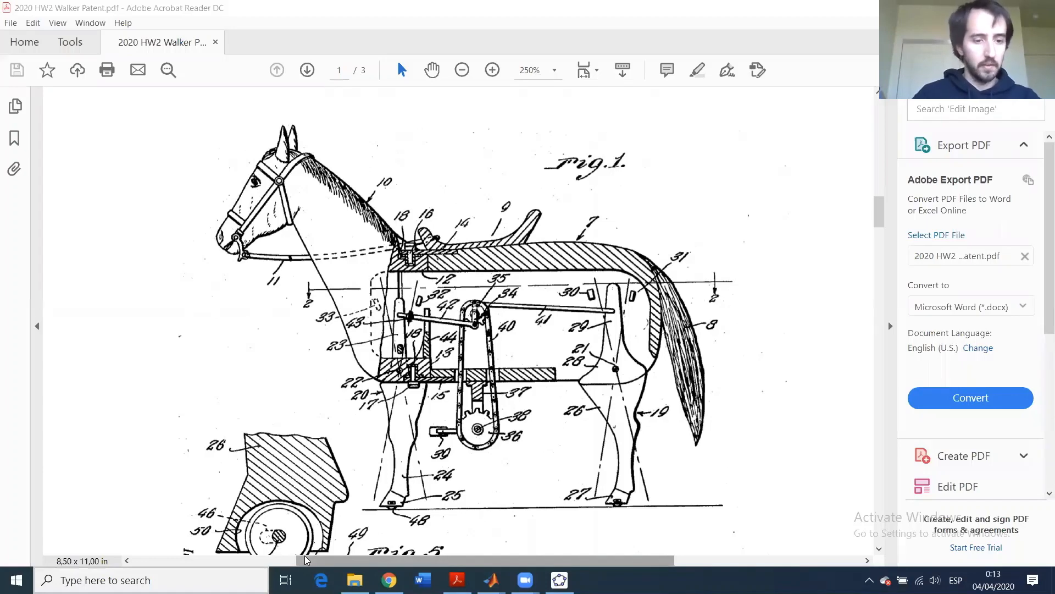
- Launch Paint from the taskbar search and paste the patent-drawing screenshot into it
click(105, 580)
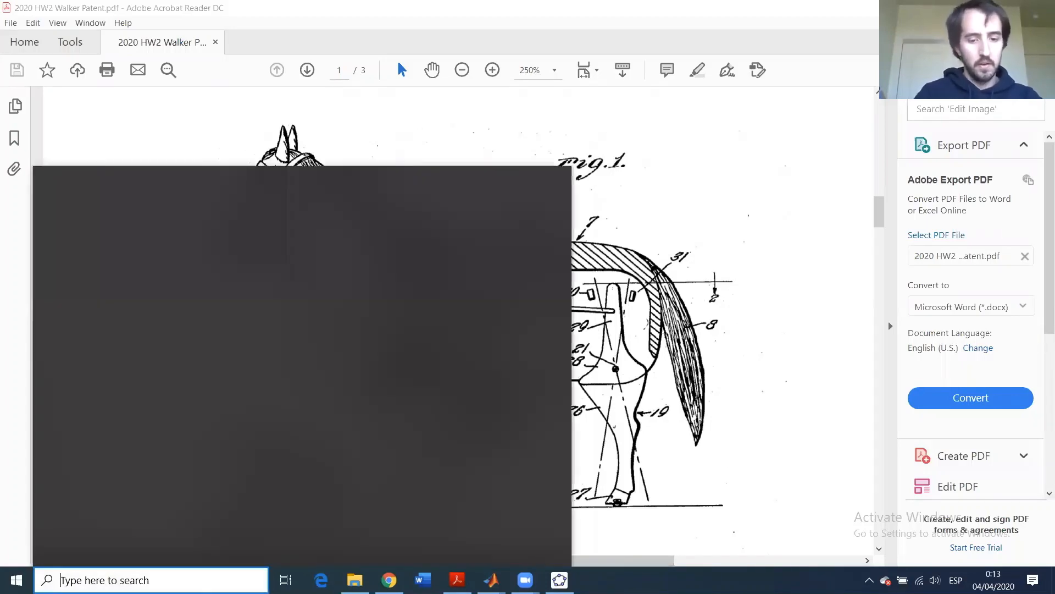
text(paint)
key(Return)
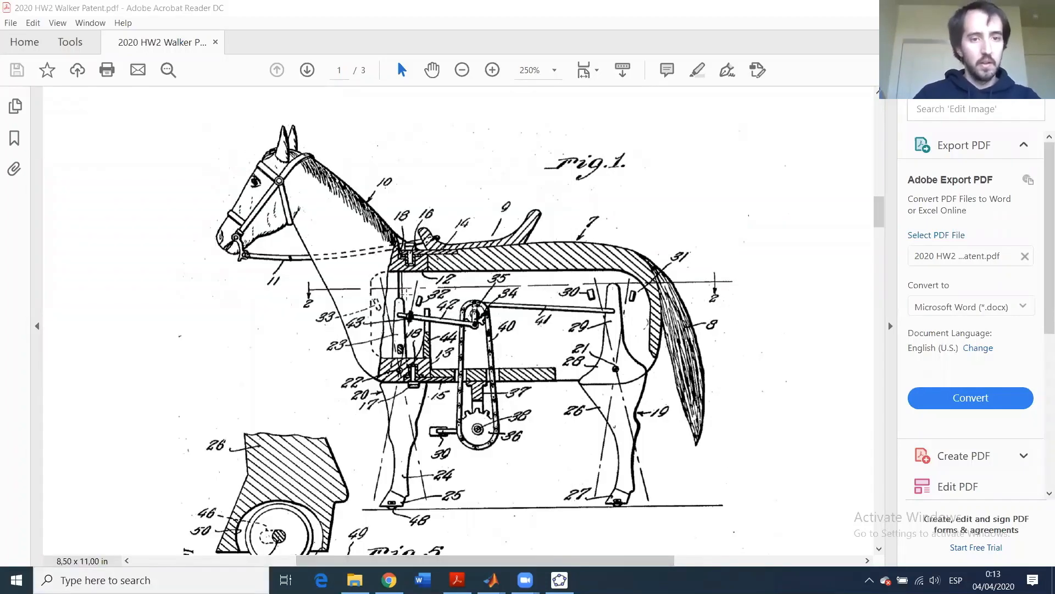
key(ctrl+v)
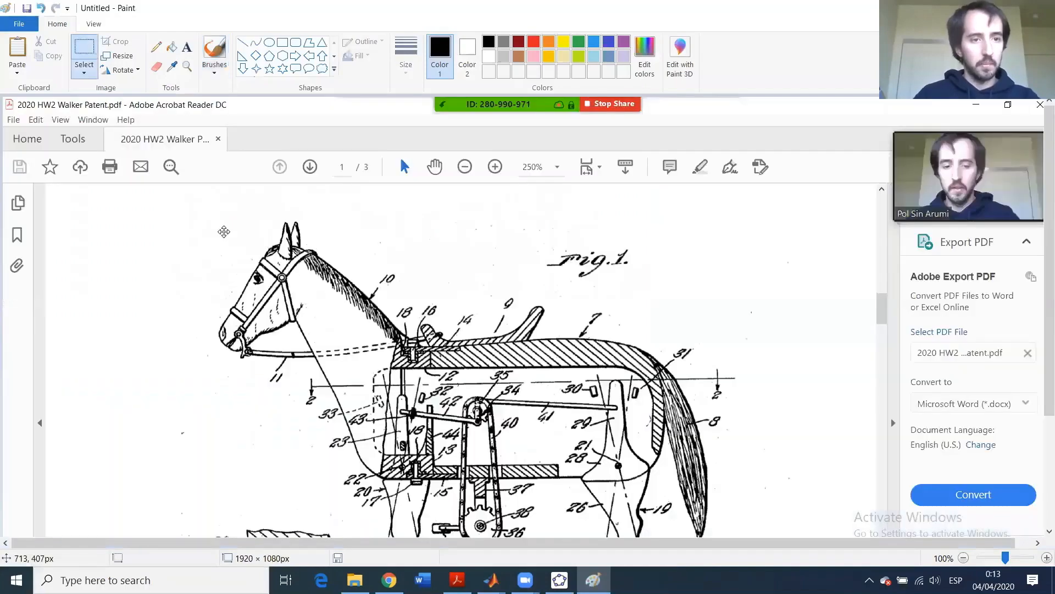
- Trim the canvas to the horse drawing and delete the stray lower-left fragment
drag(224, 231, 200, 226)
mouse_move(1047, 282)
mouse_down()
mouse_move(1039, 341)
mouse_move(789, 513)
mouse_up()
drag(956, 550, 974, 544)
click(970, 479)
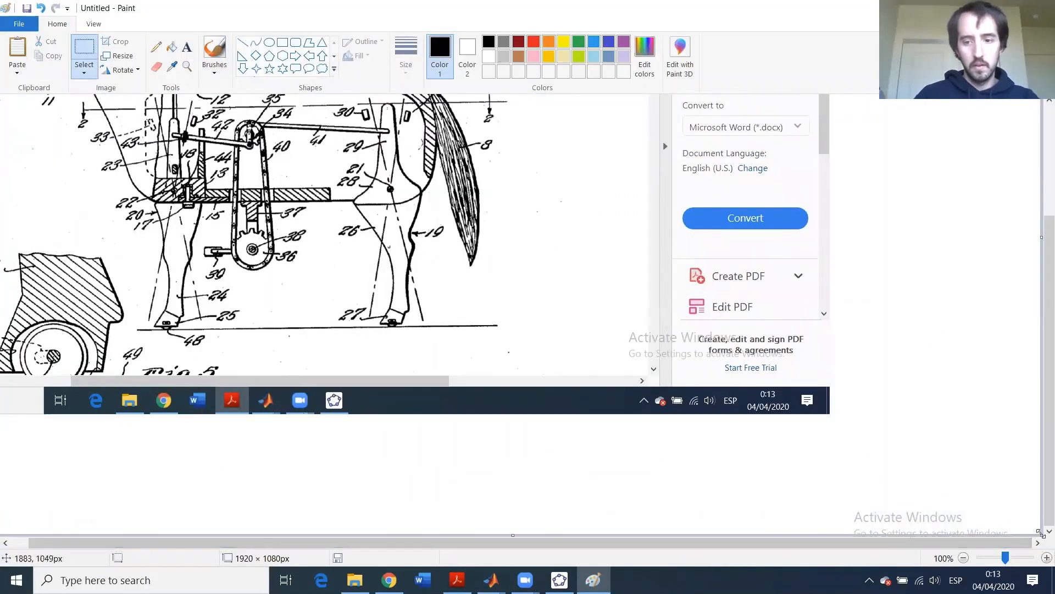
mouse_move(1041, 536)
mouse_down()
mouse_move(544, 322)
mouse_move(507, 331)
mouse_up()
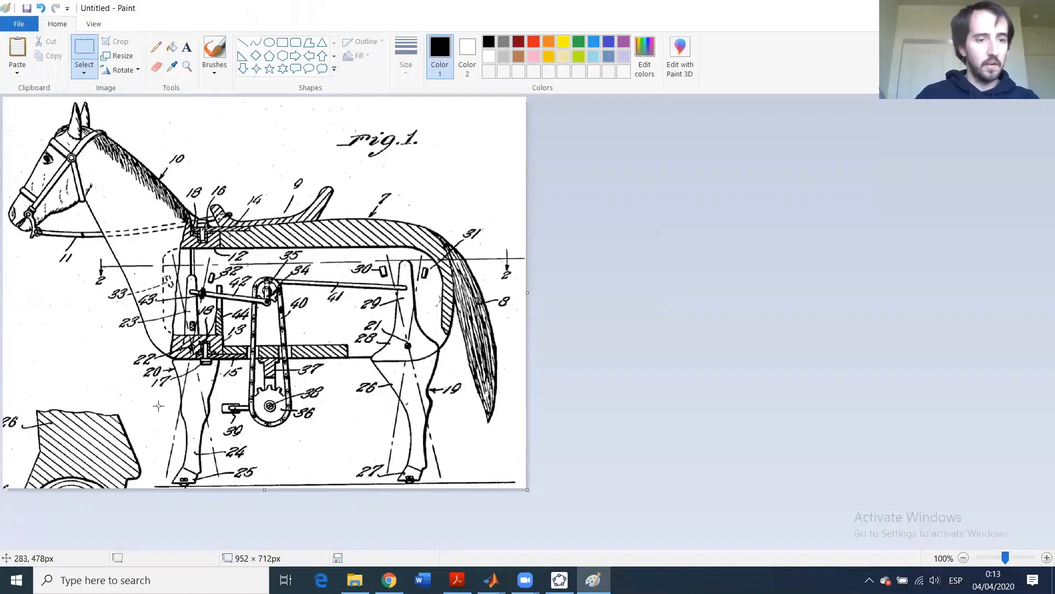
drag(144, 405, 6, 510)
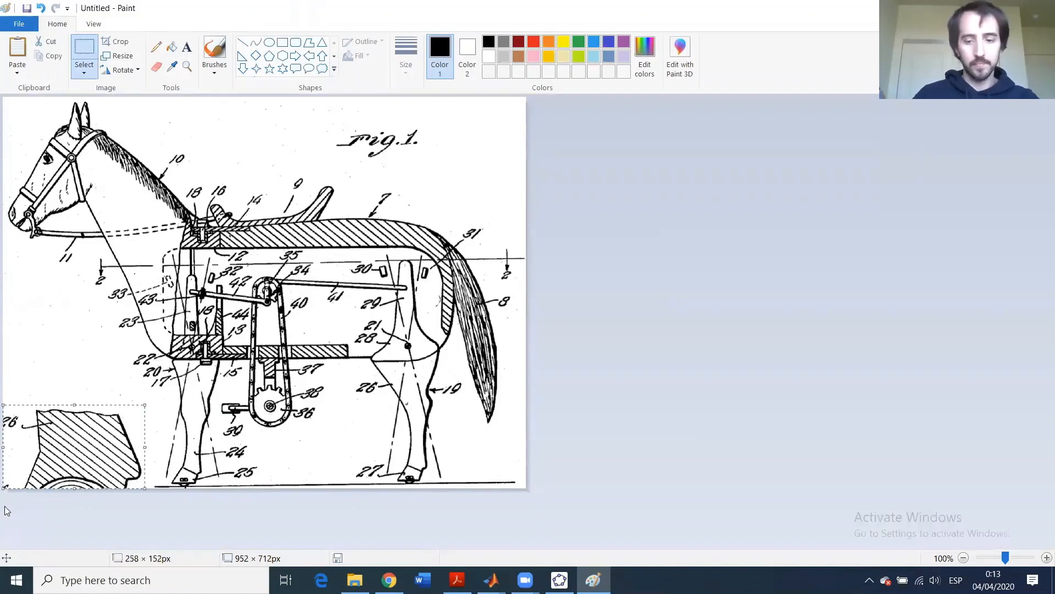
key(Delete)
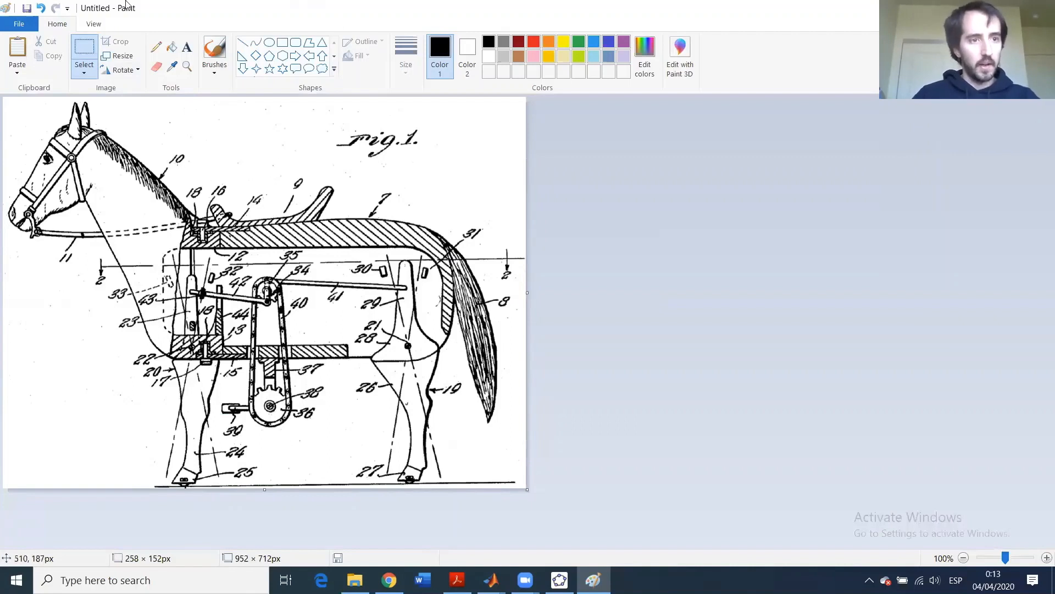
- Save the trimmed image as Horse.png on the Desktop
click(26, 10)
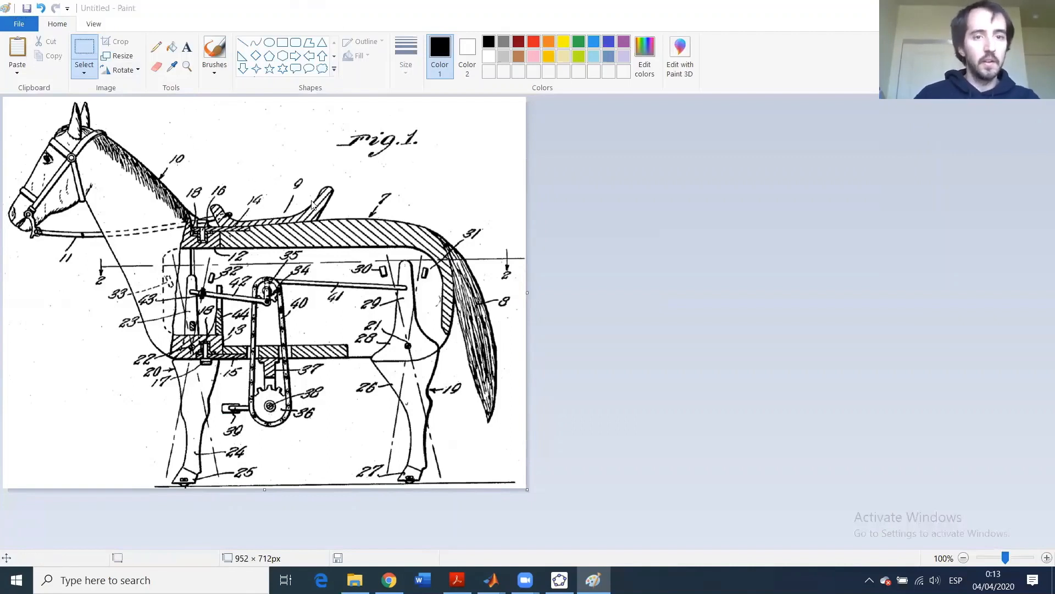
scroll(311, 278, up, 2)
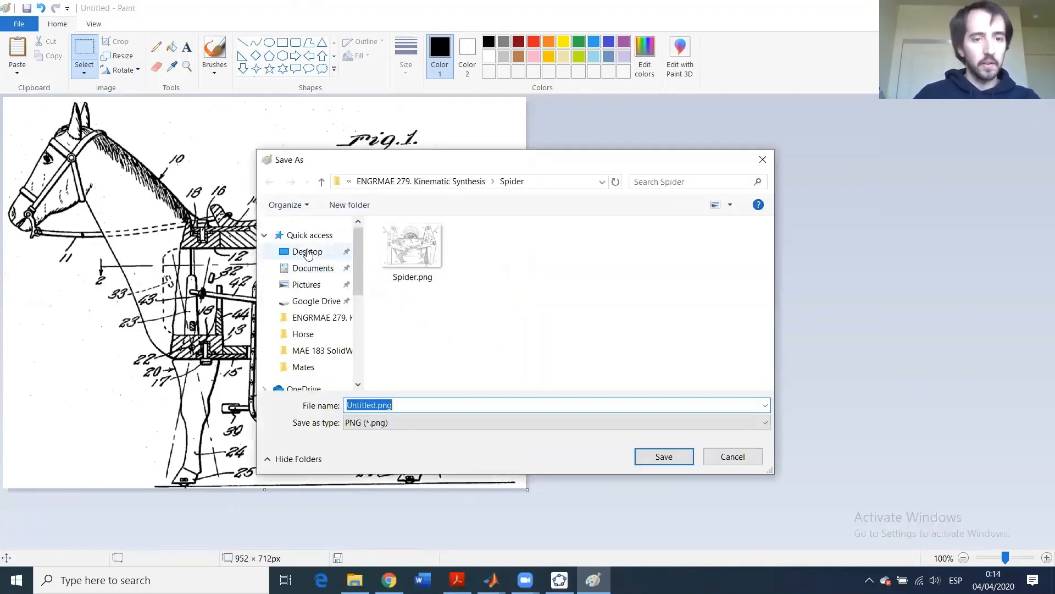
click(307, 252)
click(364, 411)
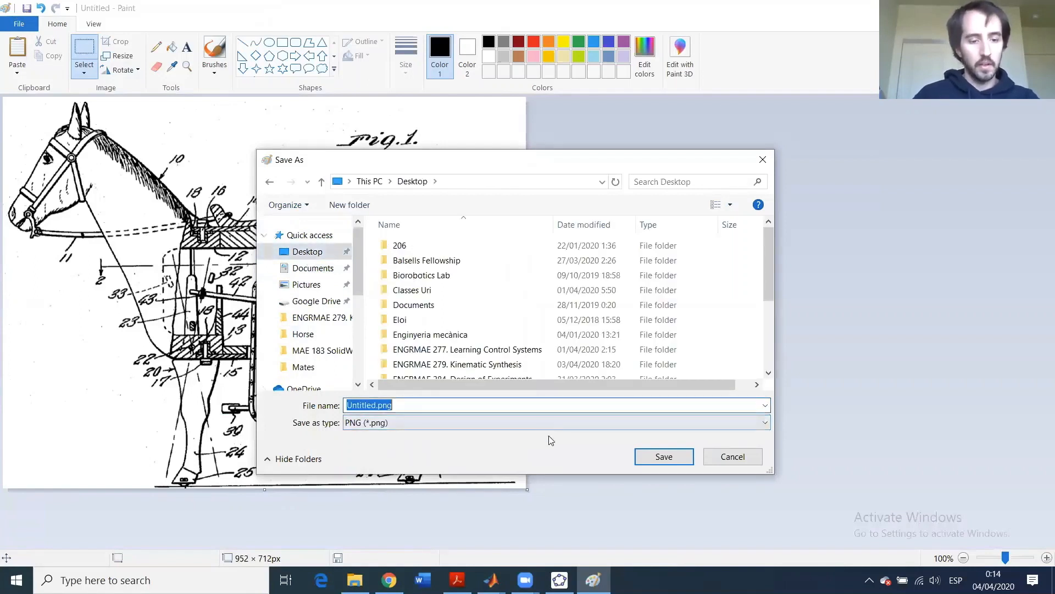
text(H)
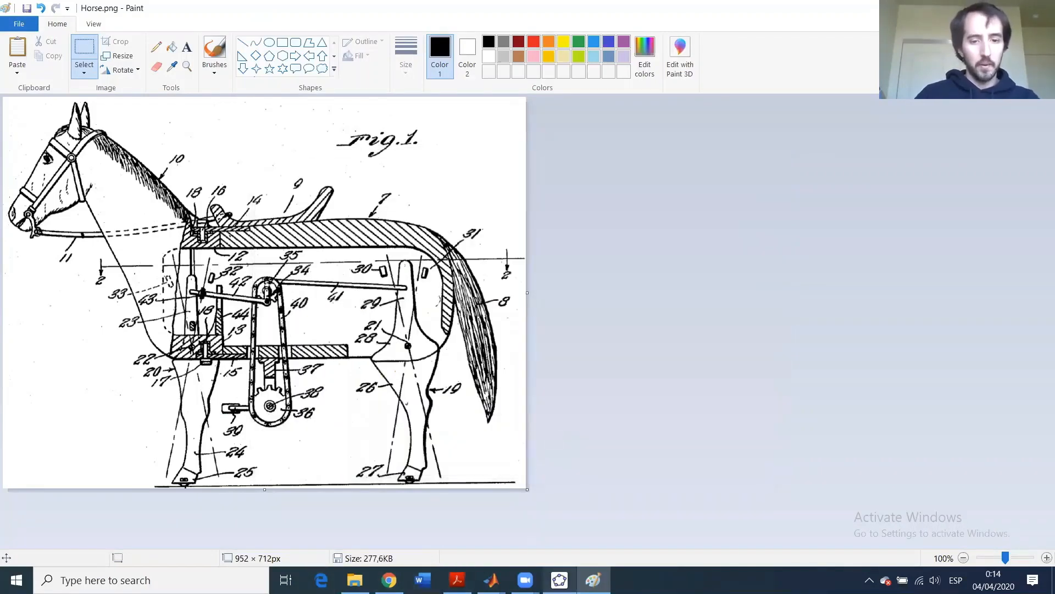
- Switch to GeoGebra and start a new construction, answering the save prompt for the horse file
key(alt+Tab)
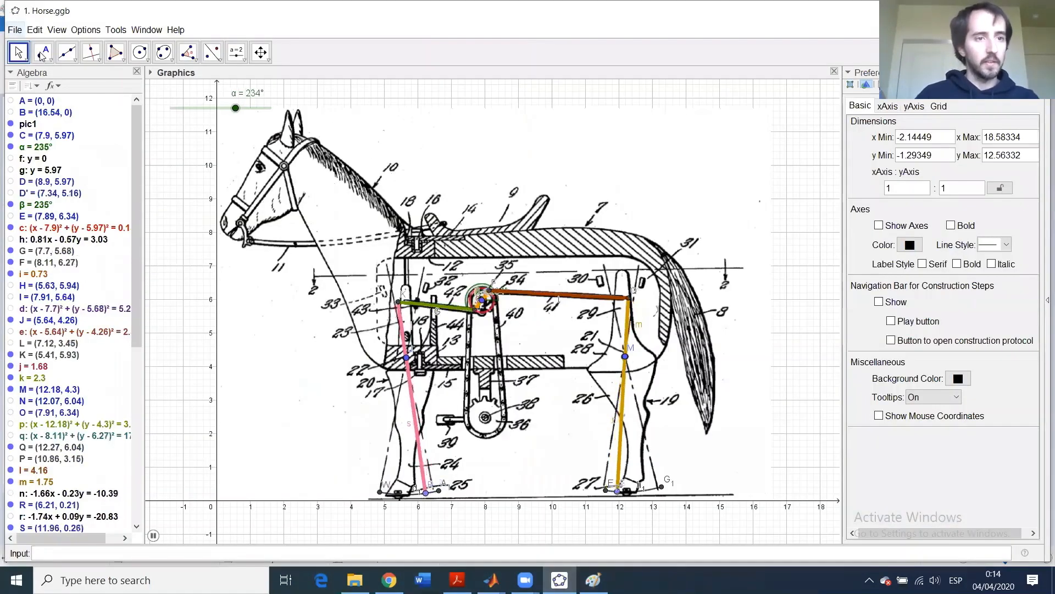
click(15, 30)
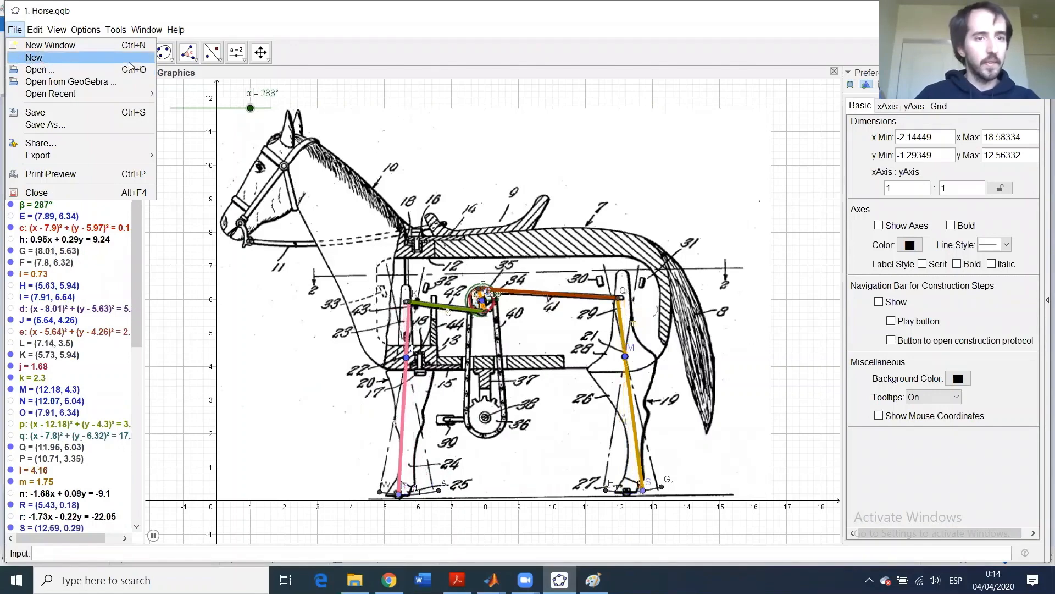
click(39, 57)
click(475, 300)
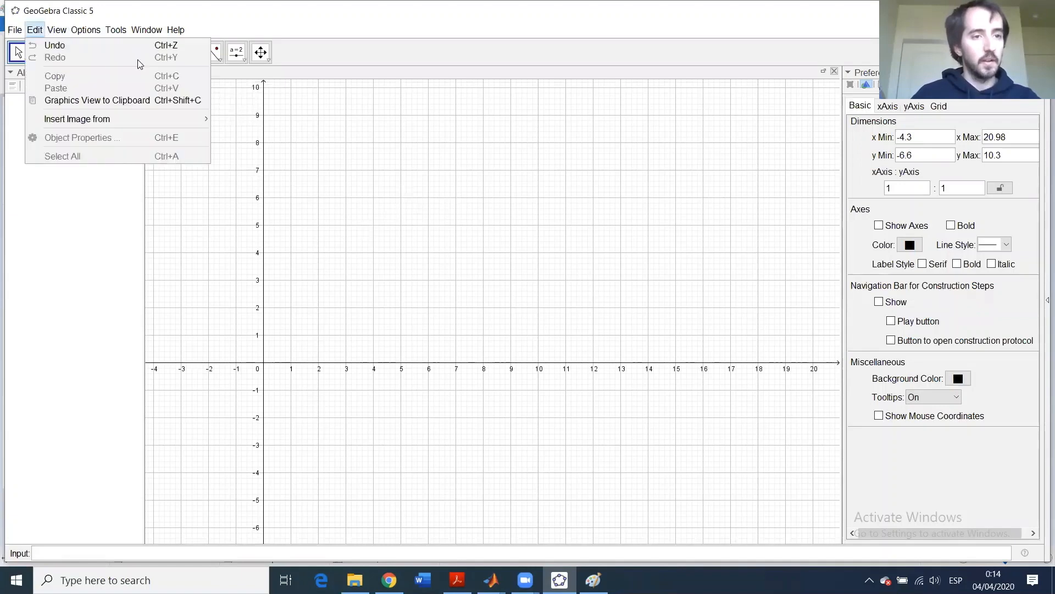
- Copy the whole Horse.png drawing in Paint to the clipboard
click(33, 30)
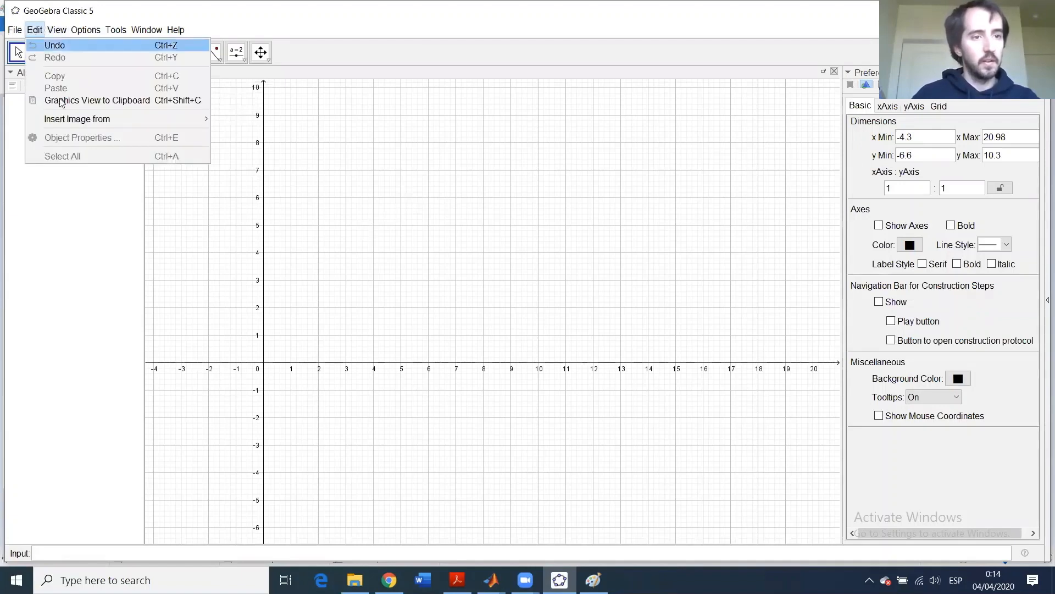
mouse_move(70, 124)
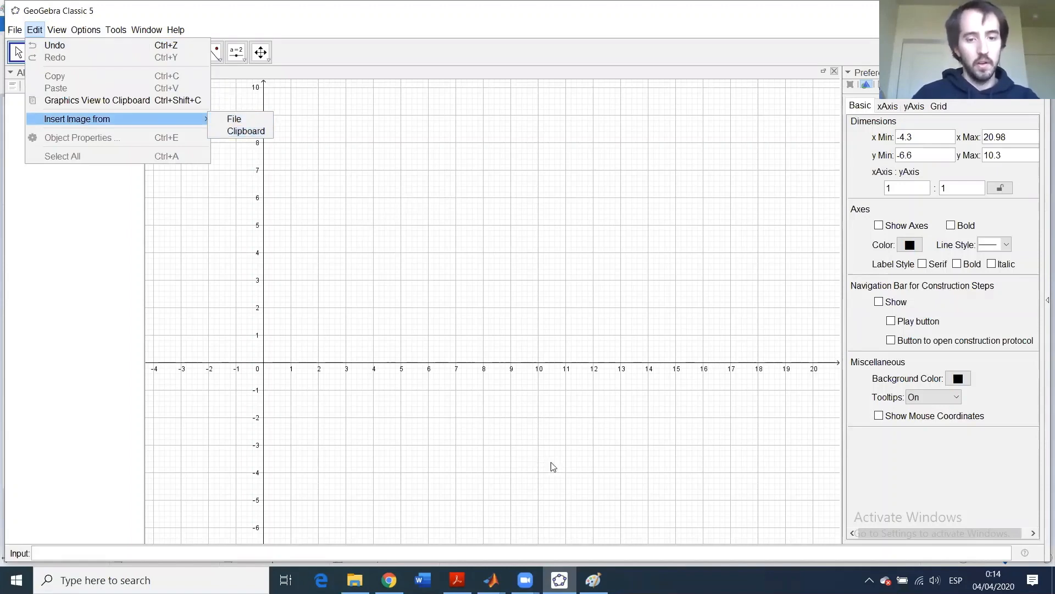
key(alt+Tab)
key(ctrl+a)
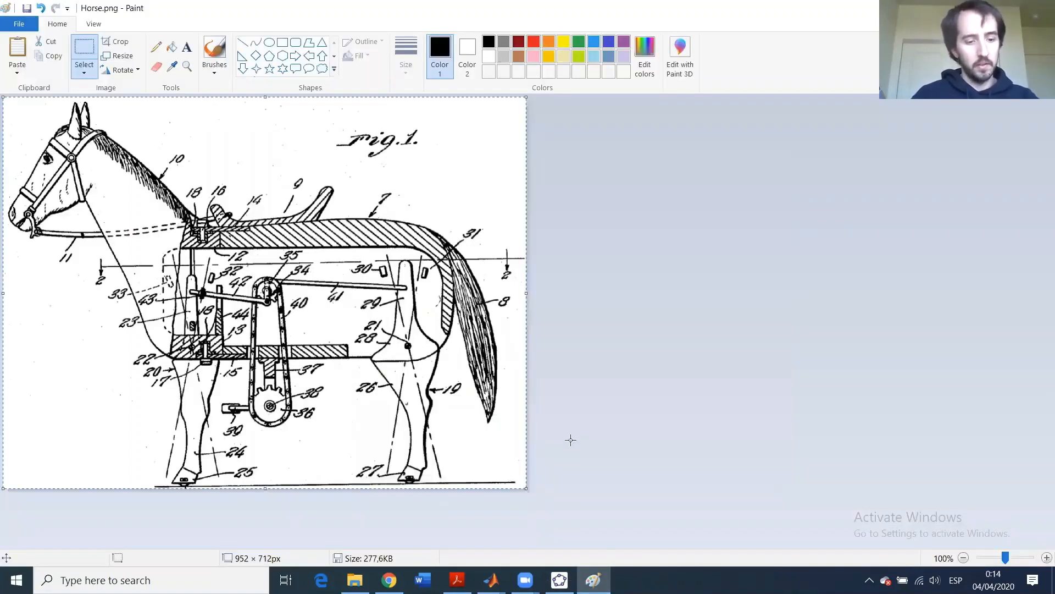
key(alt+Tab)
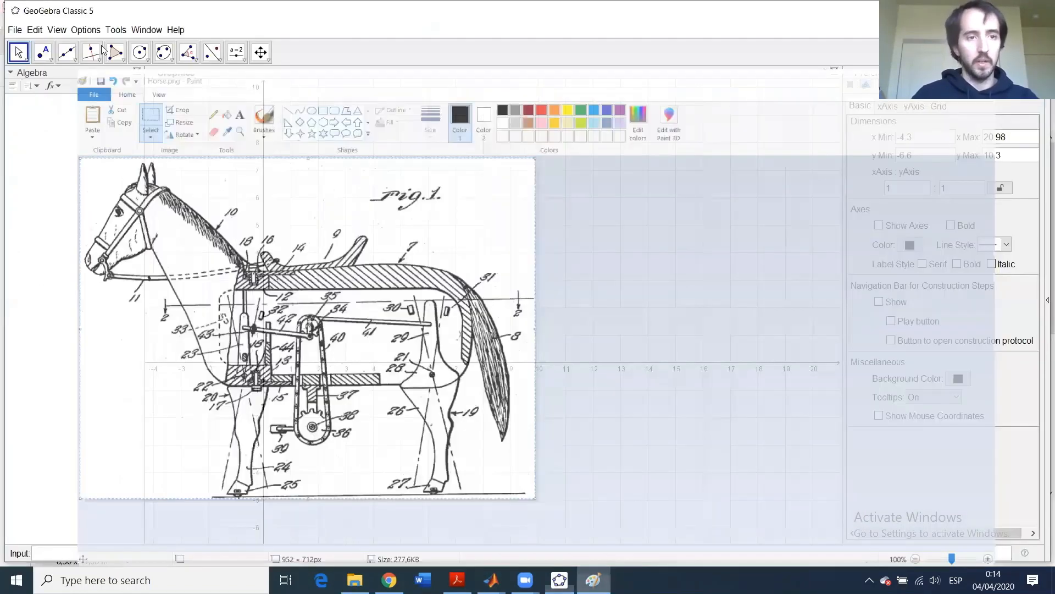
- Insert the drawing from the clipboard as pic1 with its bottom-left corner at the origin
click(37, 30)
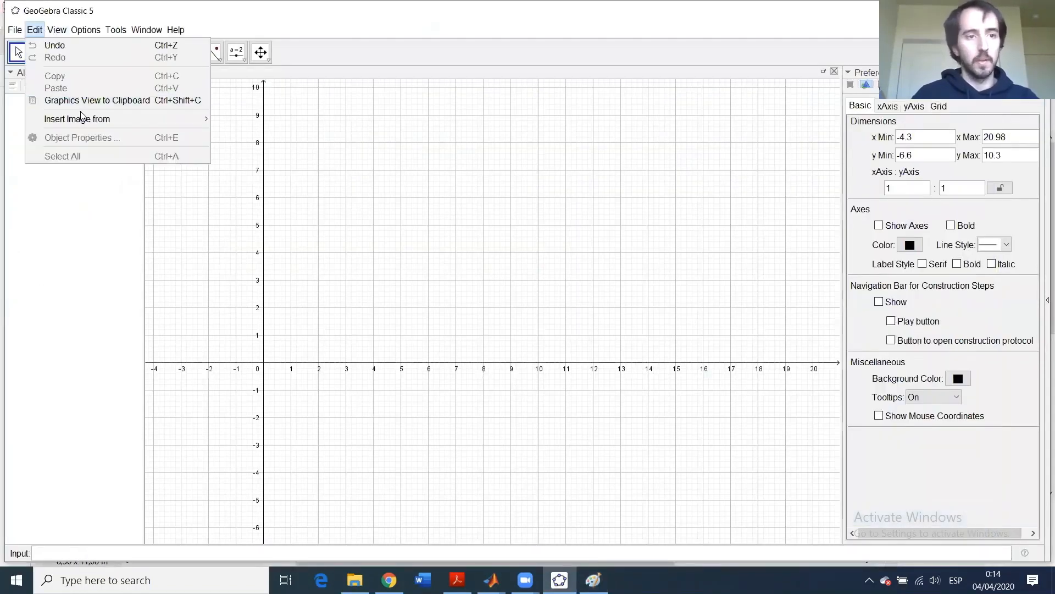
click(246, 131)
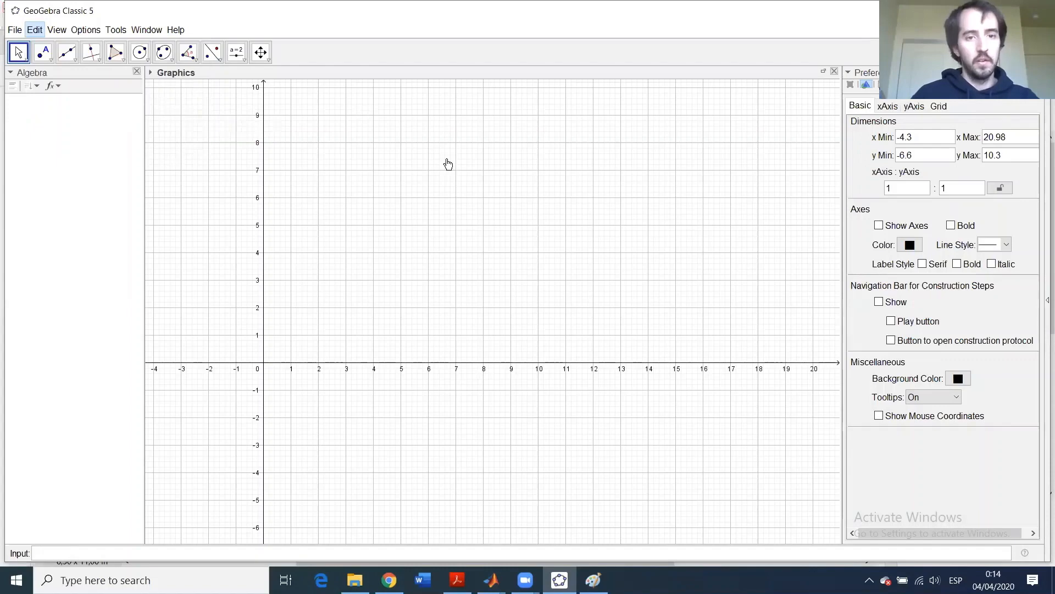
drag(422, 234, 422, 265)
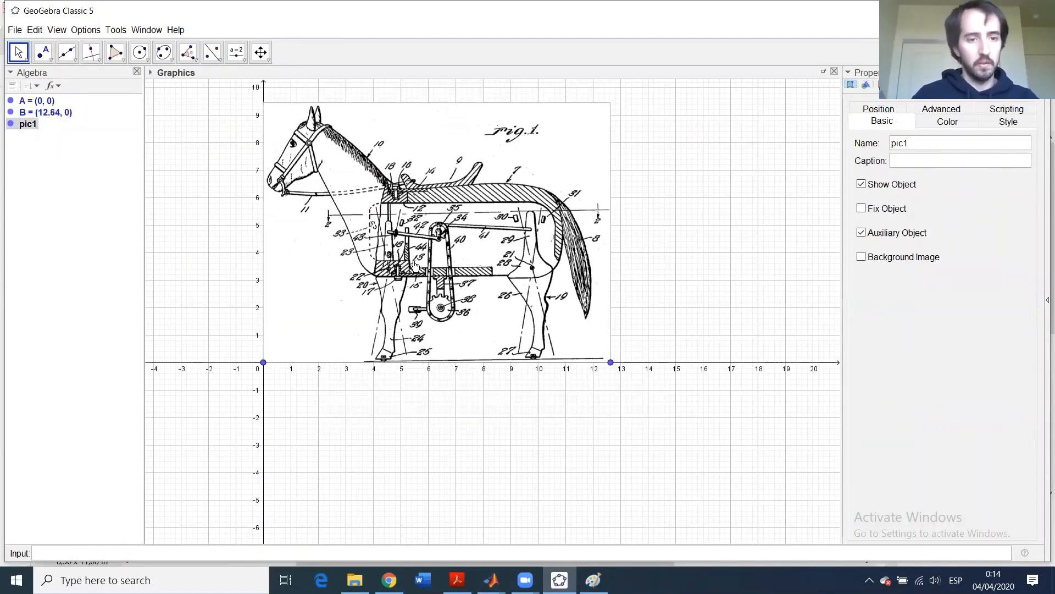
- Draw line f: y=0 through the image's corner points A and B
click(77, 61)
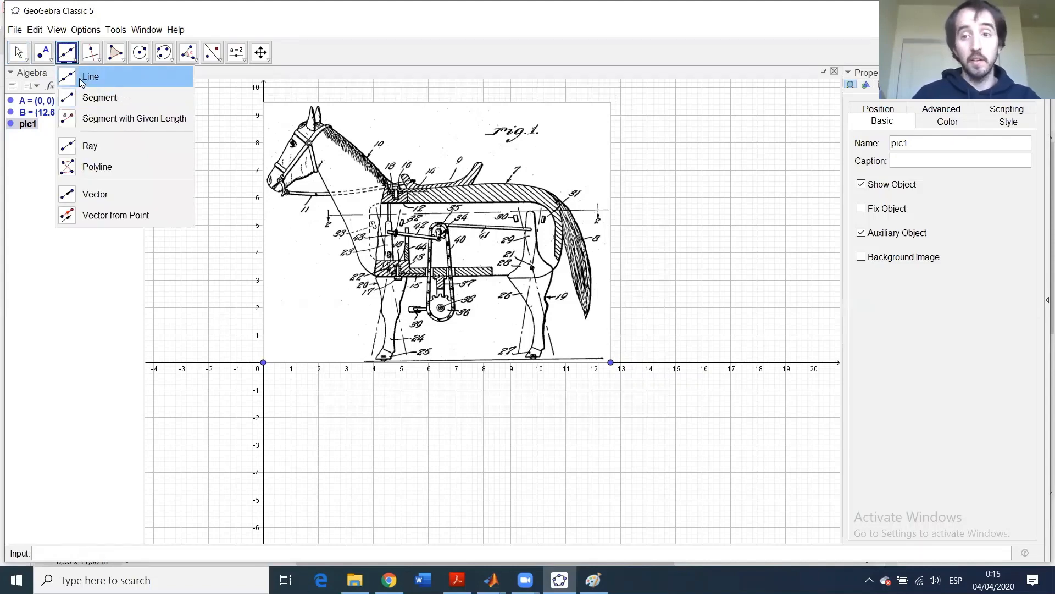
click(81, 78)
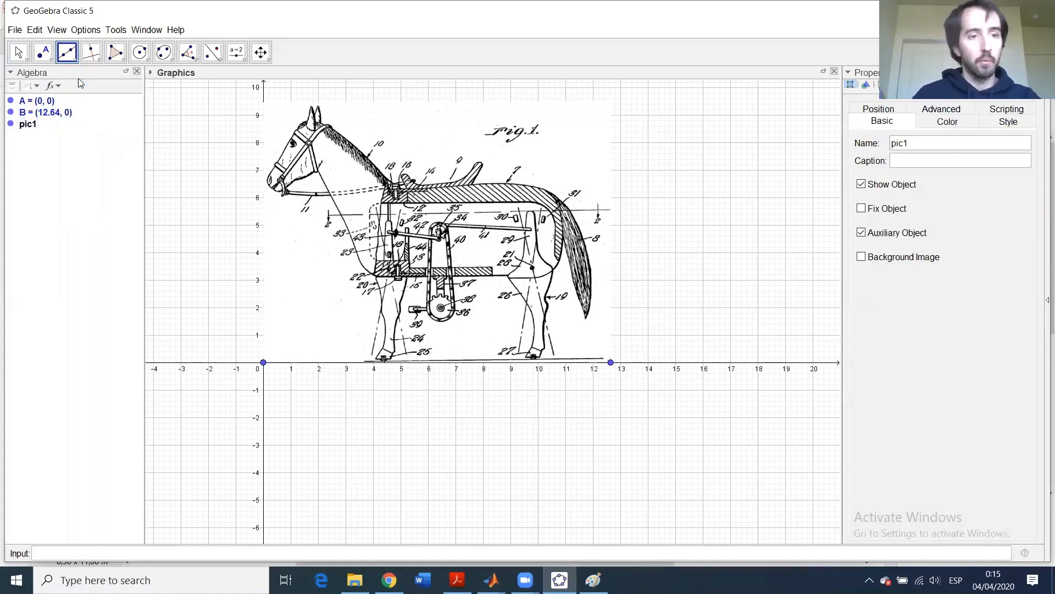
click(263, 364)
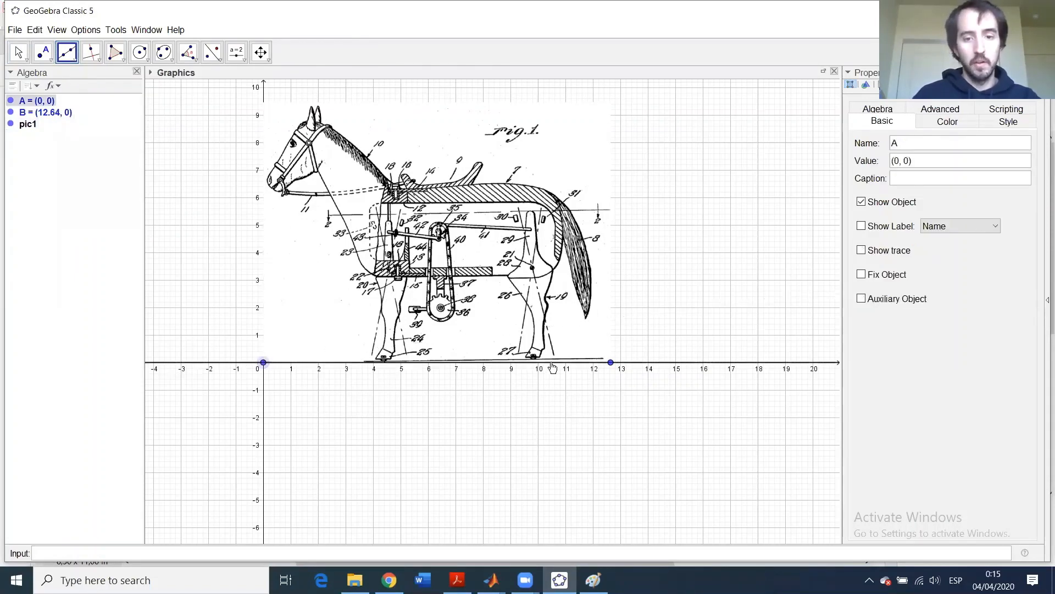
click(611, 363)
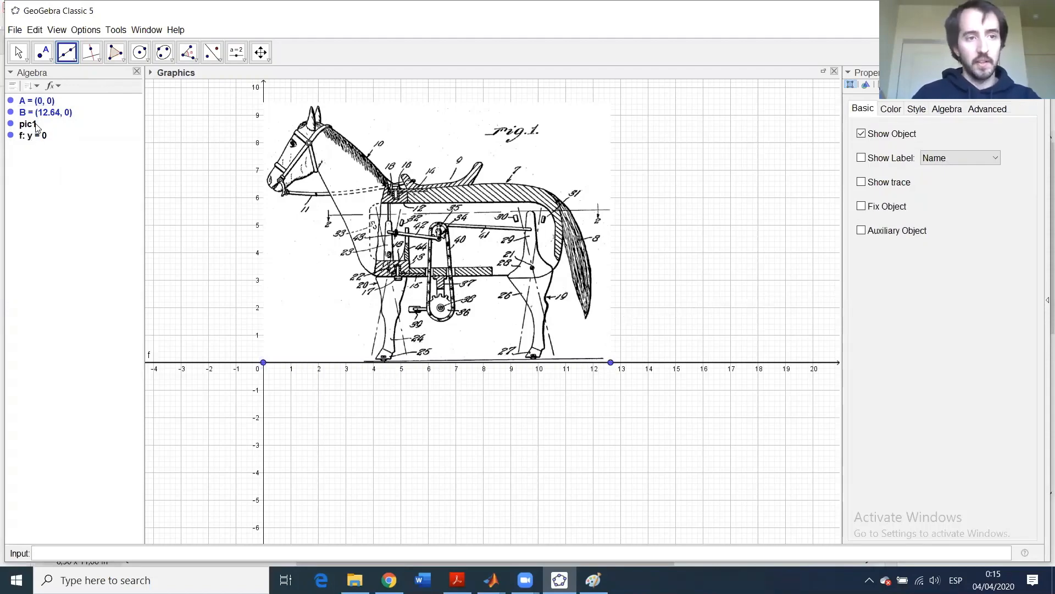
- Hide points A and B, keeping line f and the horse image visible
click(18, 52)
click(41, 136)
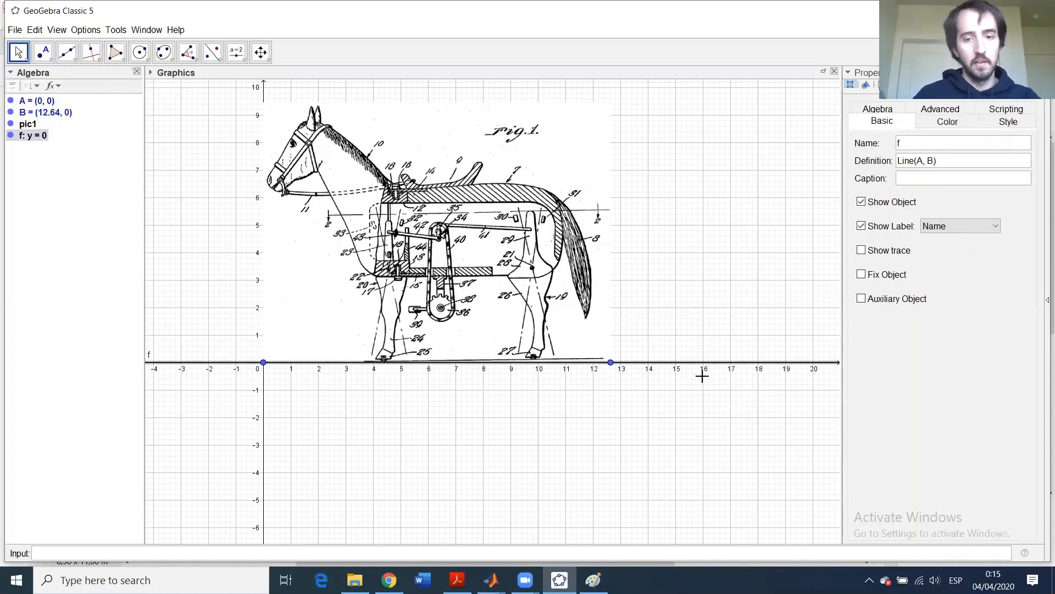
click(11, 136)
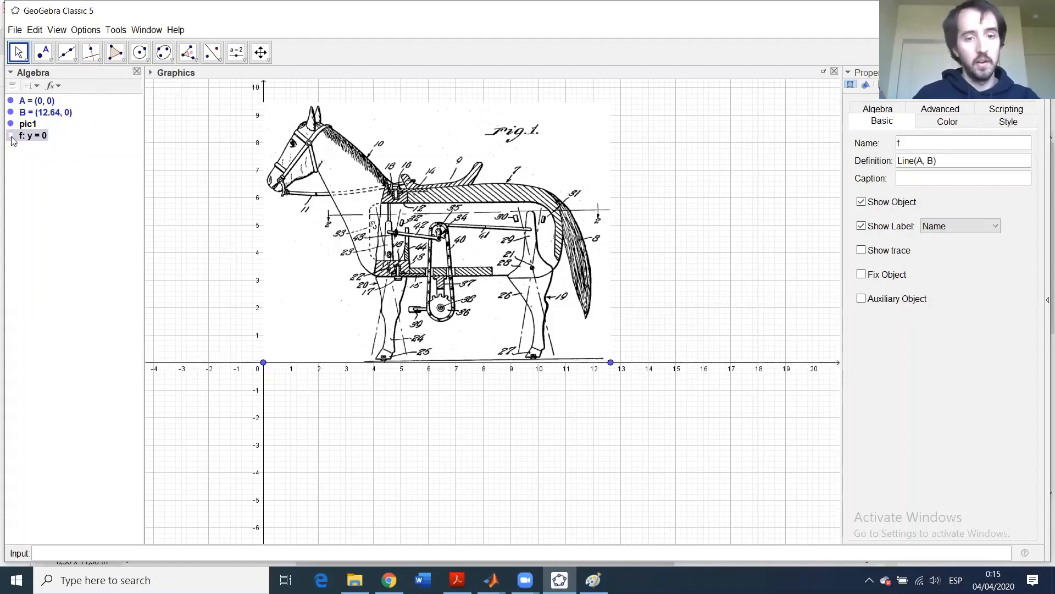
click(11, 136)
click(11, 136)
click(11, 136)
click(11, 112)
click(11, 101)
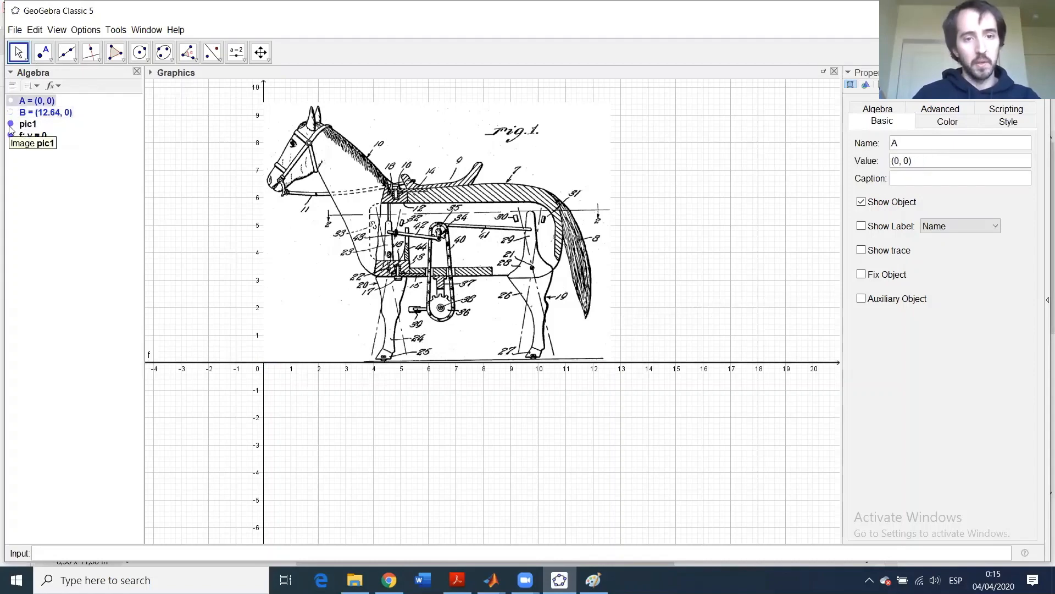
click(11, 124)
click(11, 125)
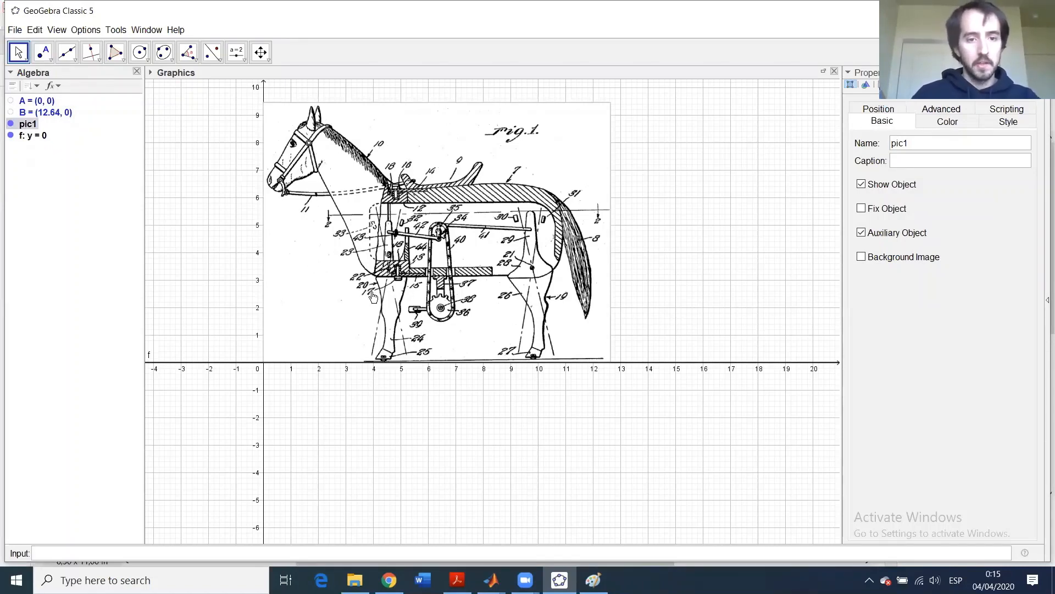
scroll(391, 292, up, 6)
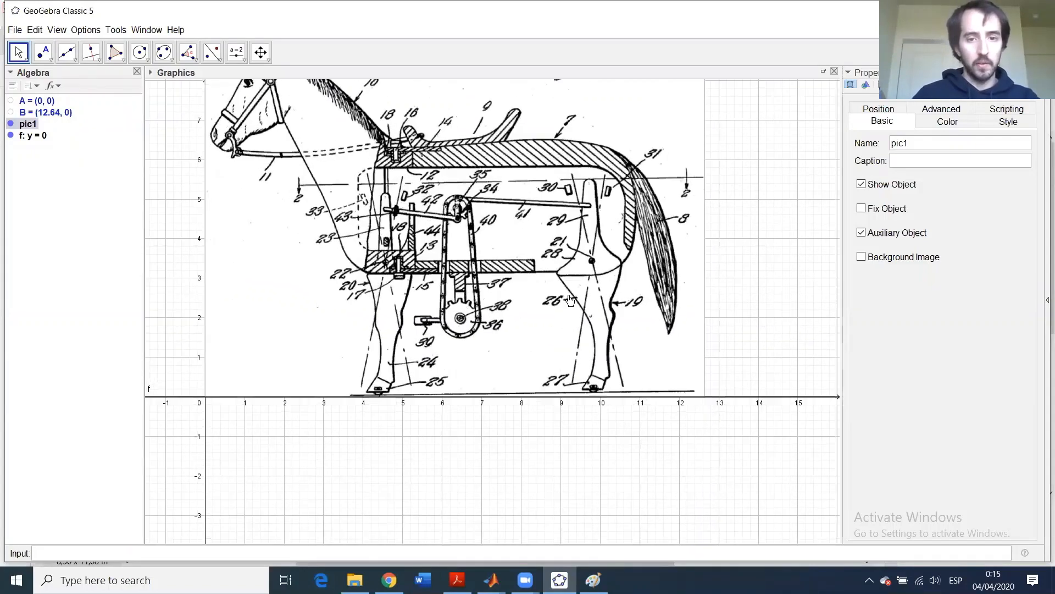
scroll(569, 297, up, 3)
scroll(410, 292, down, 2)
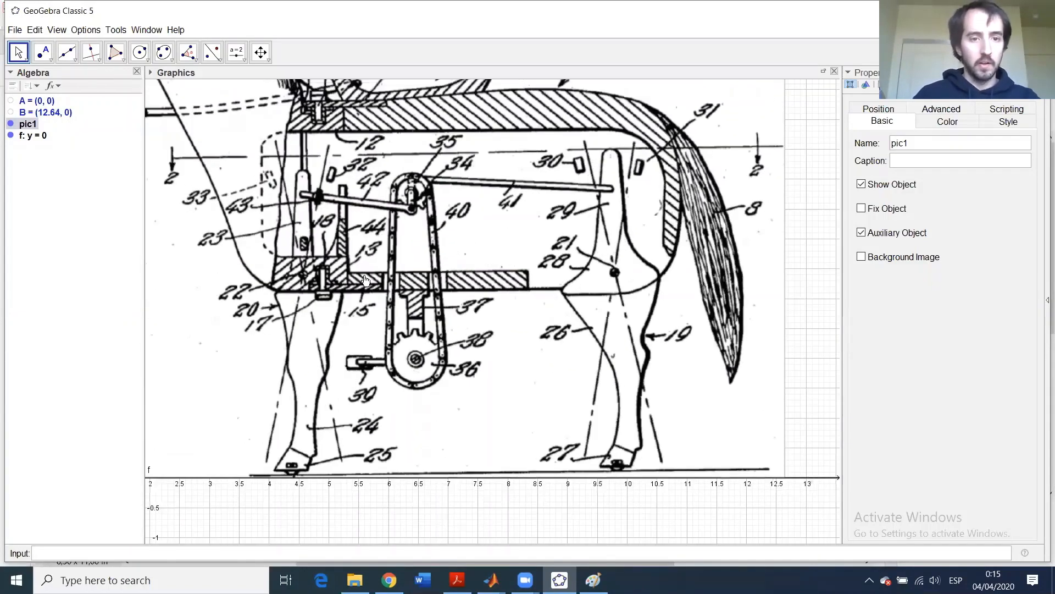
scroll(274, 271, up, 1)
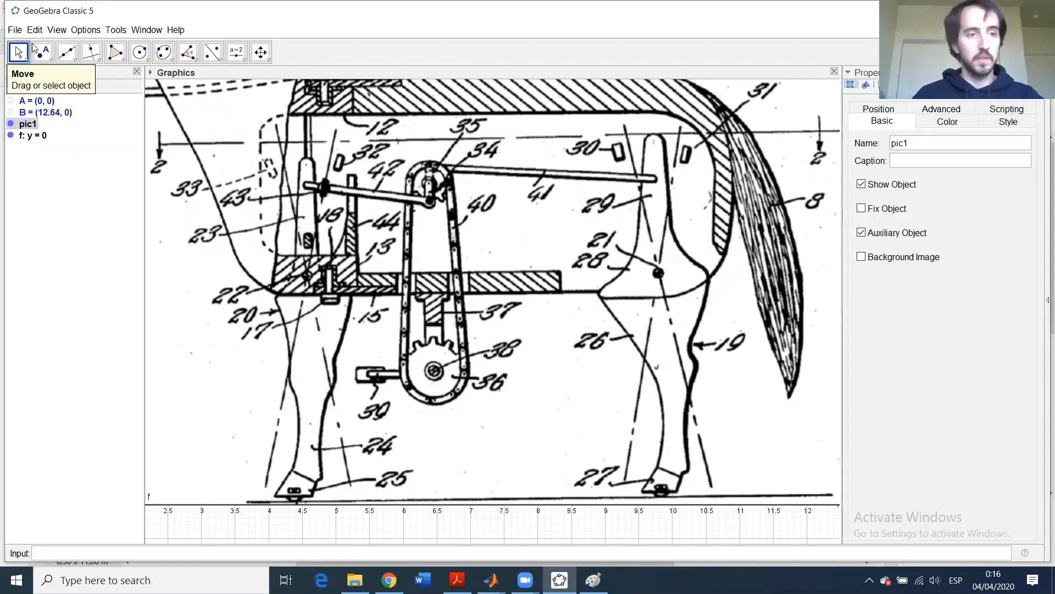
- Place C (6.37, 4.78) at the top sprocket centre and D (6.38, 5.06) above it, removing a stray point
click(42, 58)
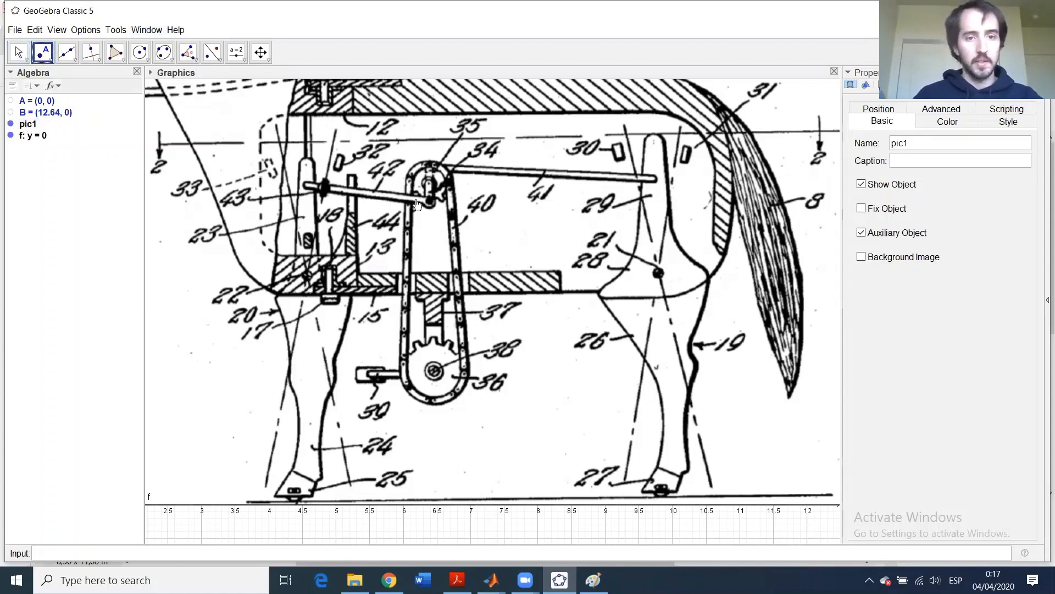
scroll(426, 188, up, 7)
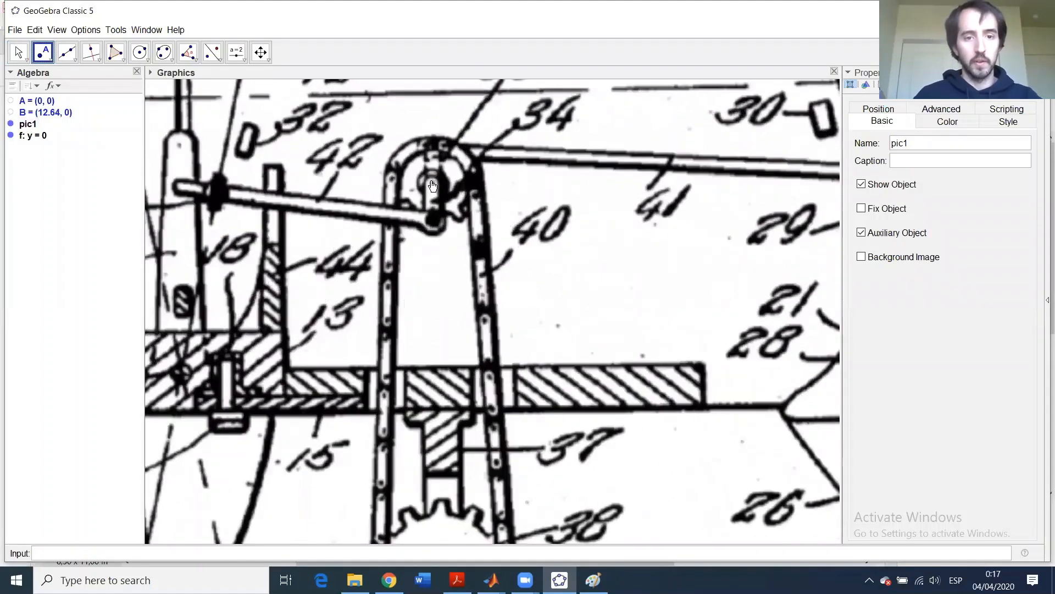
click(432, 183)
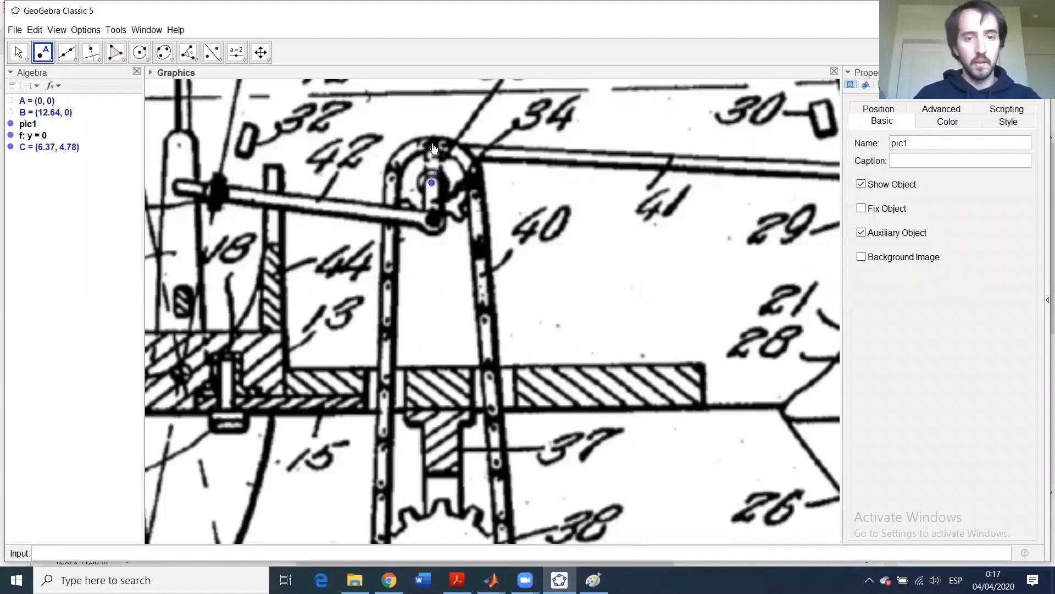
click(432, 144)
scroll(714, 229, down, 3)
scroll(749, 268, down, 5)
click(147, 287)
drag(119, 289, 116, 289)
key(Delete)
click(18, 52)
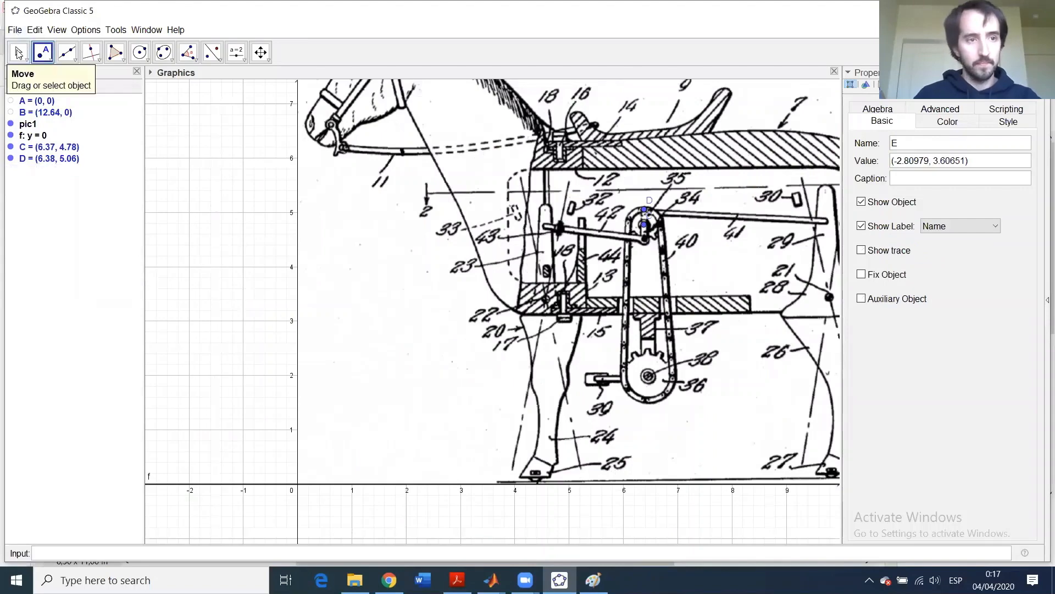
- Mark the long bar's end as E (9.72, 4.84) and the rear pivot as F (9.79, 3.45)
drag(163, 162, 76, 167)
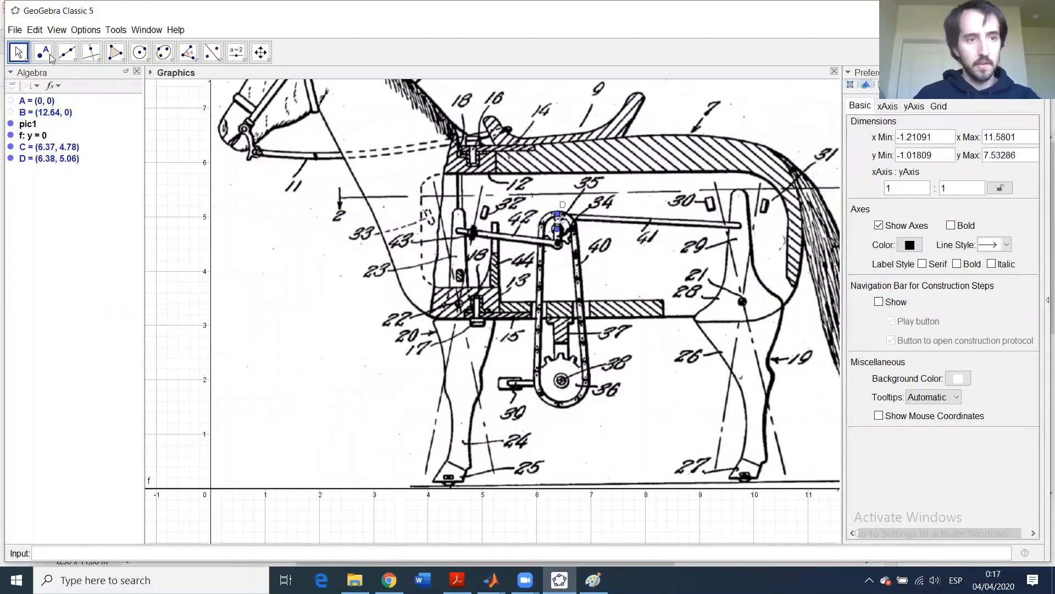
click(43, 52)
scroll(733, 237, up, 8)
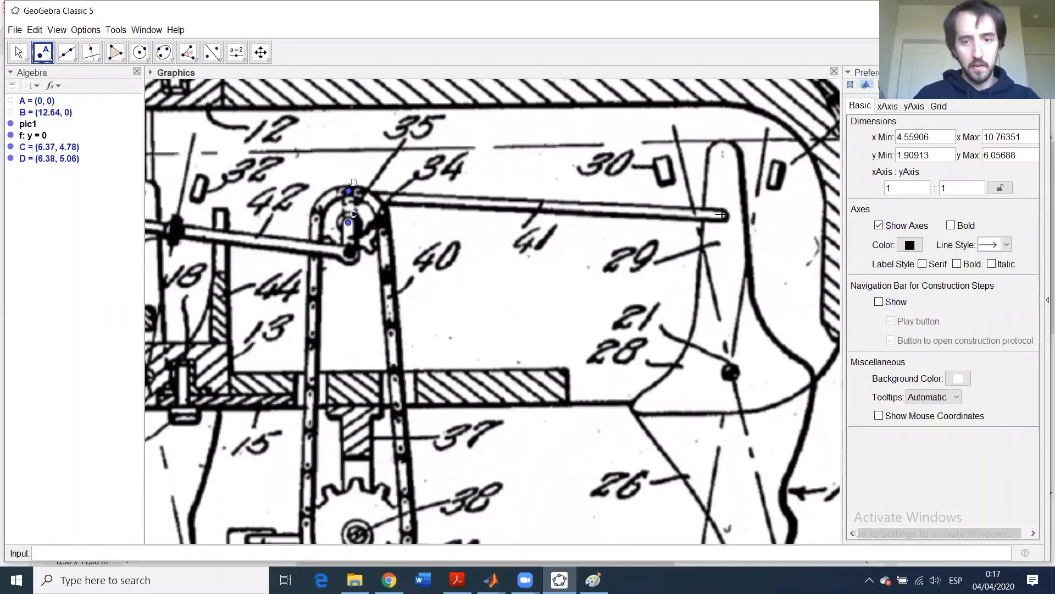
click(722, 215)
click(731, 372)
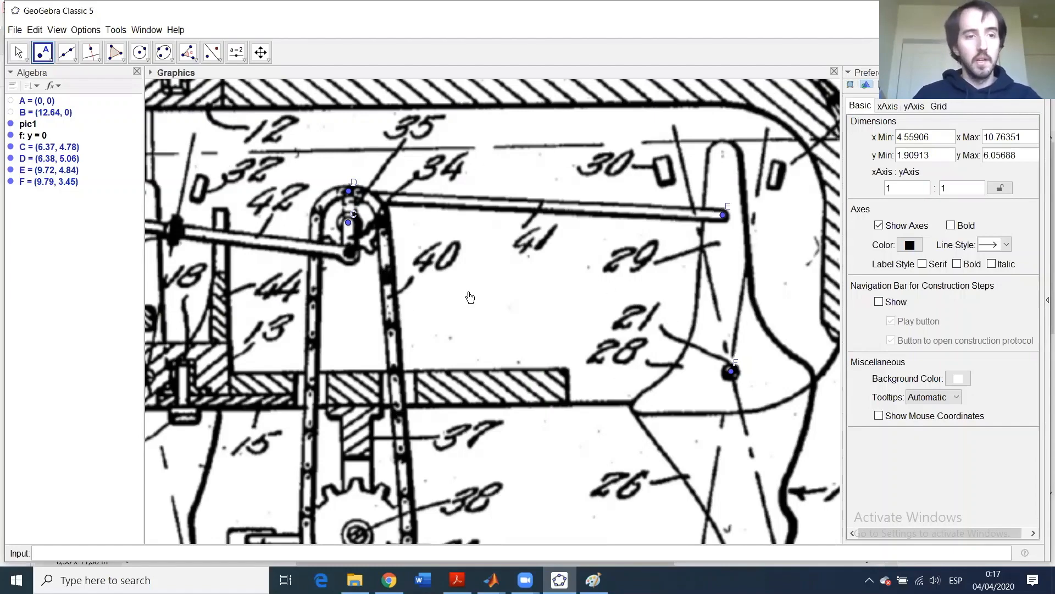
scroll(472, 275, down, 5)
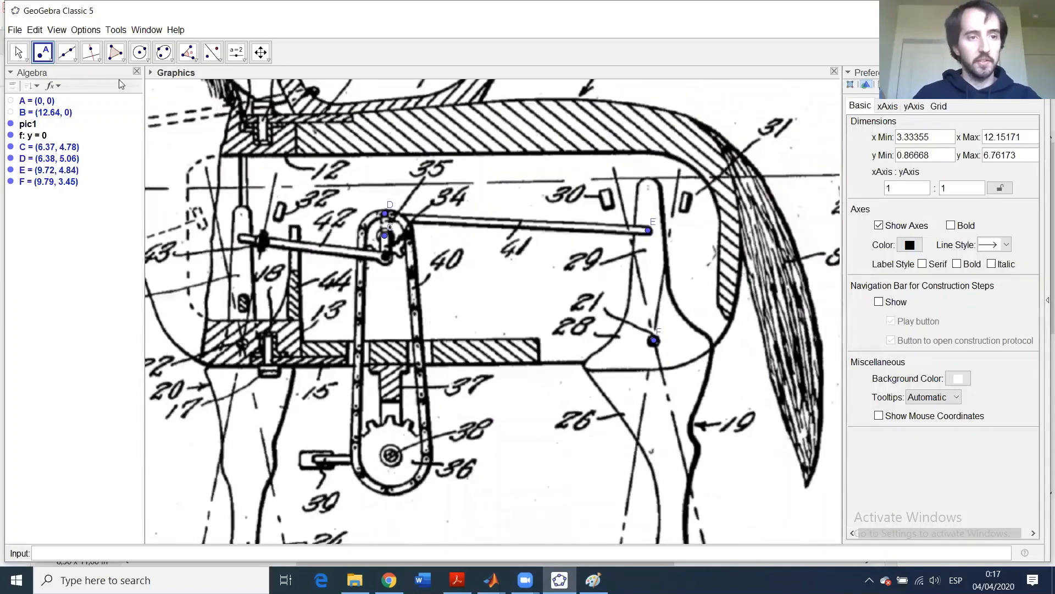
click(16, 52)
scroll(476, 255, down, 4)
drag(620, 488, 758, 550)
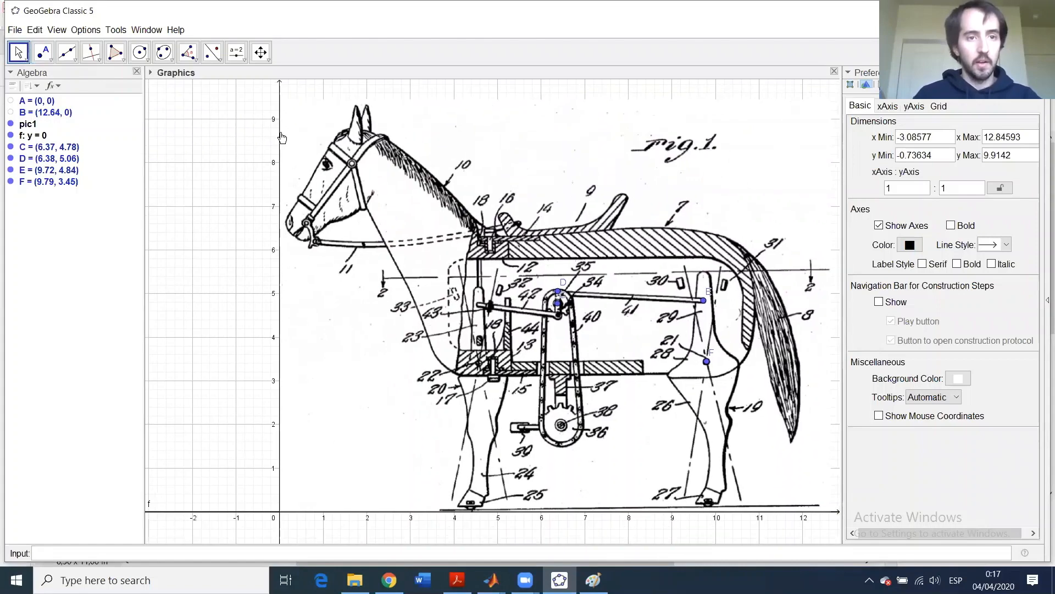
click(244, 58)
click(251, 78)
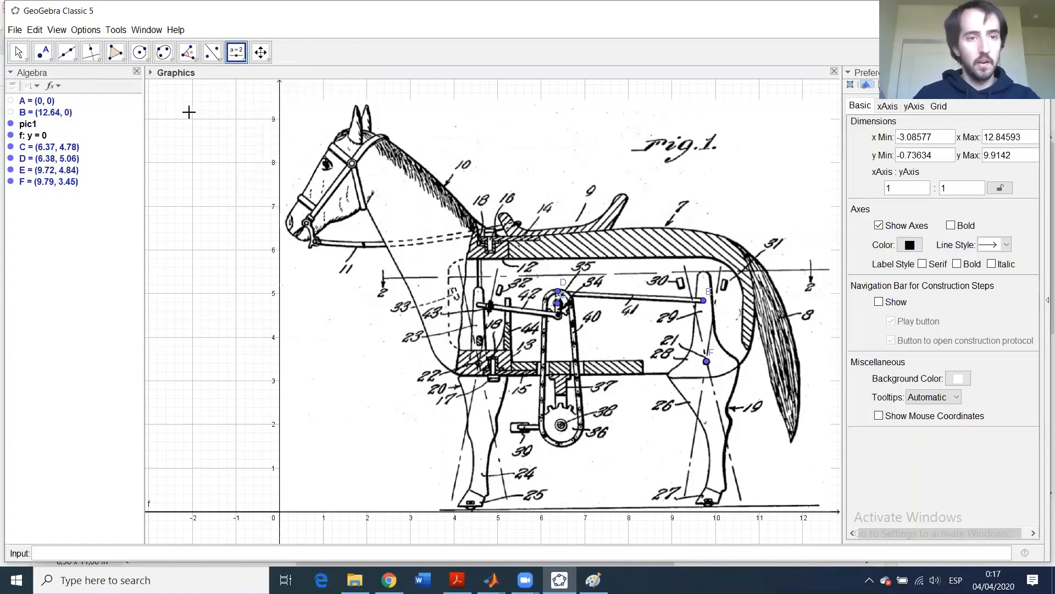
- Create angle slider α from 0° to 360° in 1° steps and set it to 40°
click(356, 206)
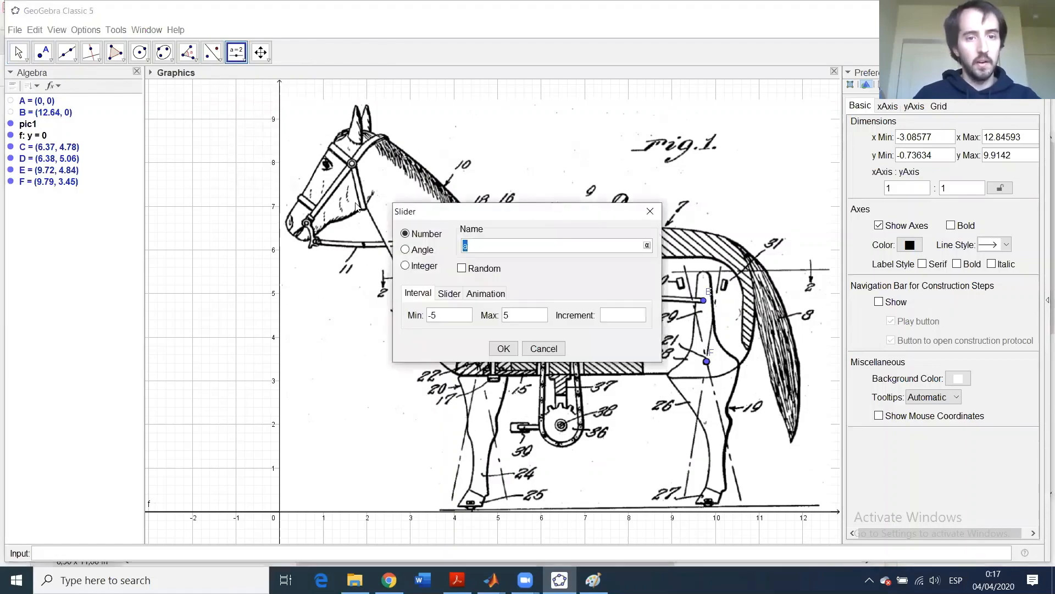
click(424, 250)
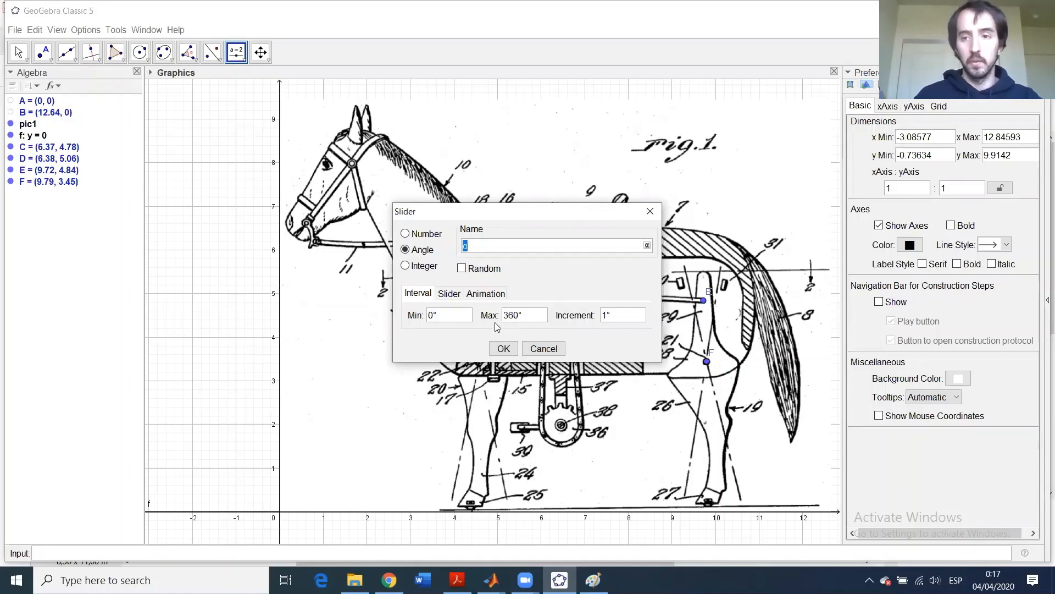
click(504, 348)
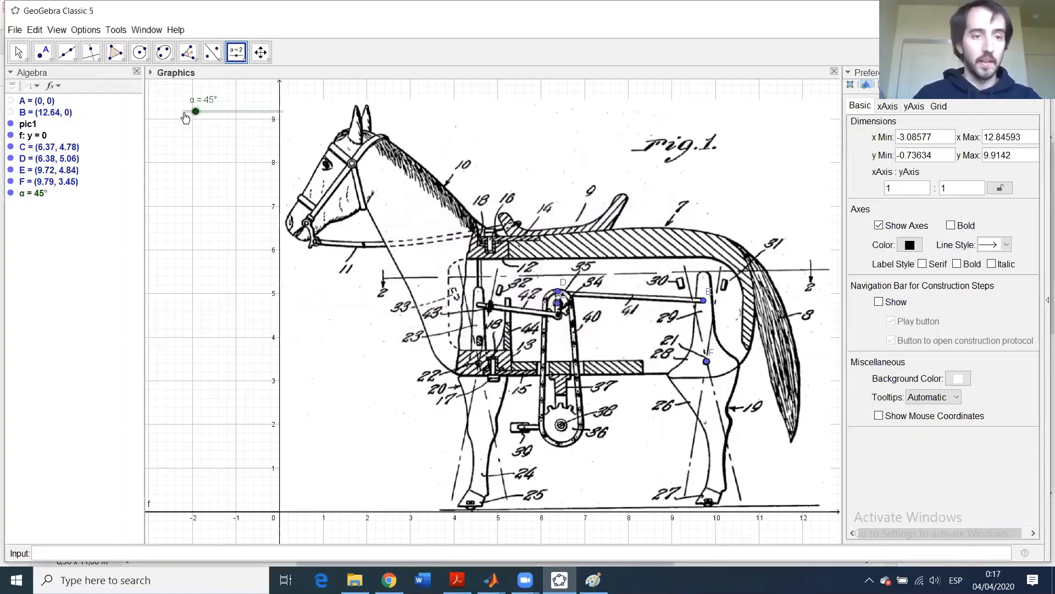
mouse_move(215, 114)
mouse_down()
mouse_move(258, 115)
mouse_move(184, 115)
mouse_move(275, 119)
mouse_move(186, 116)
mouse_move(196, 114)
mouse_up()
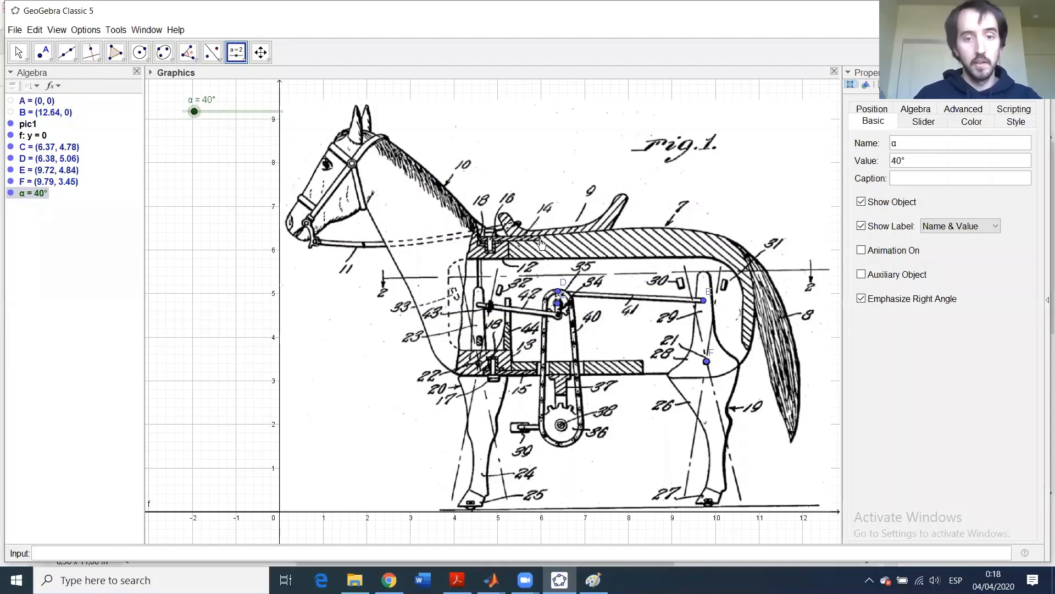
scroll(605, 289, up, 4)
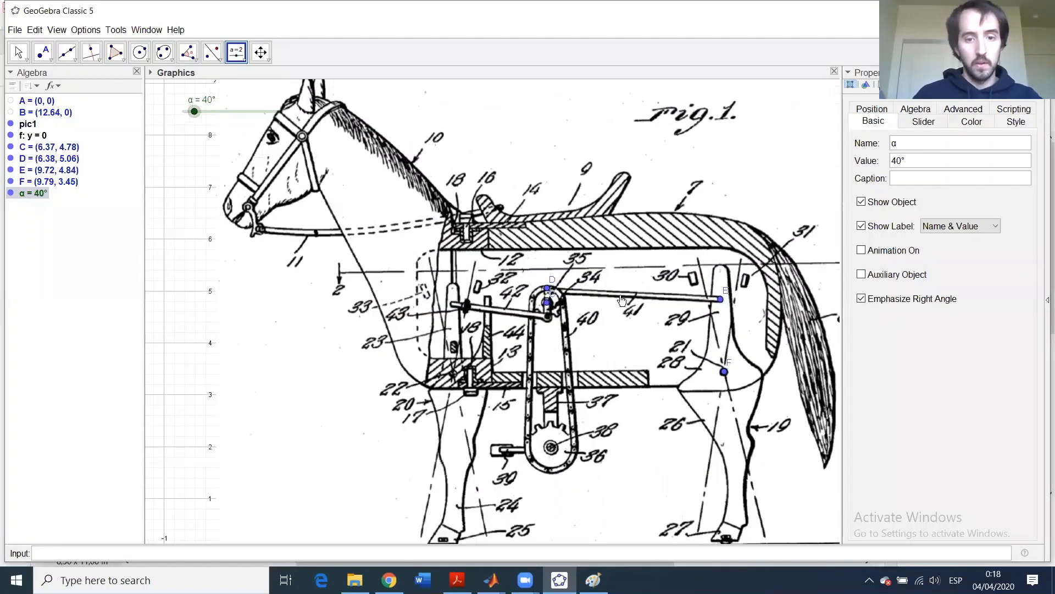
scroll(698, 332, down, 3)
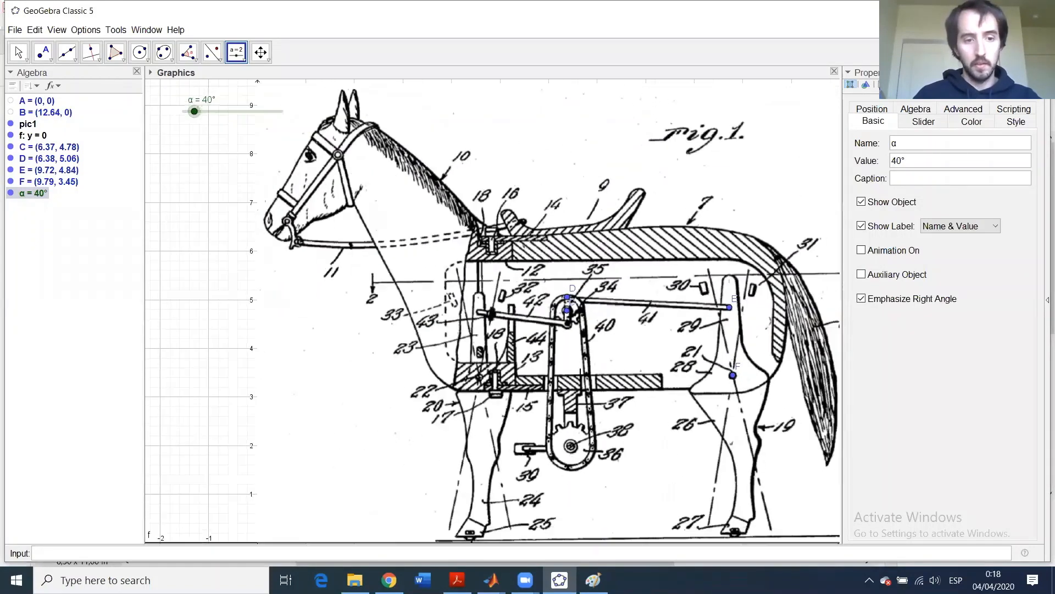
click(187, 235)
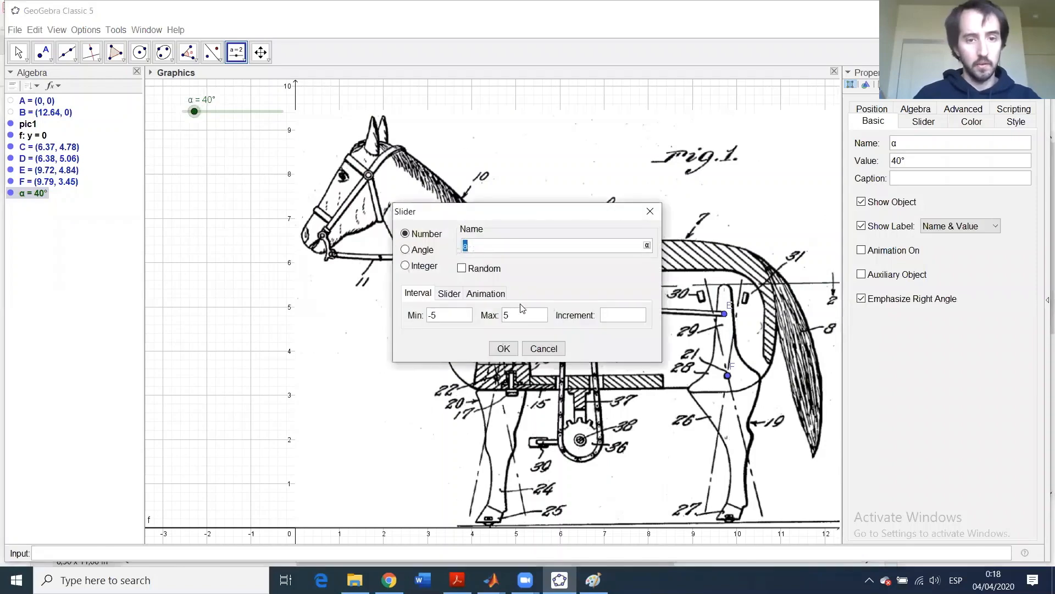
click(546, 348)
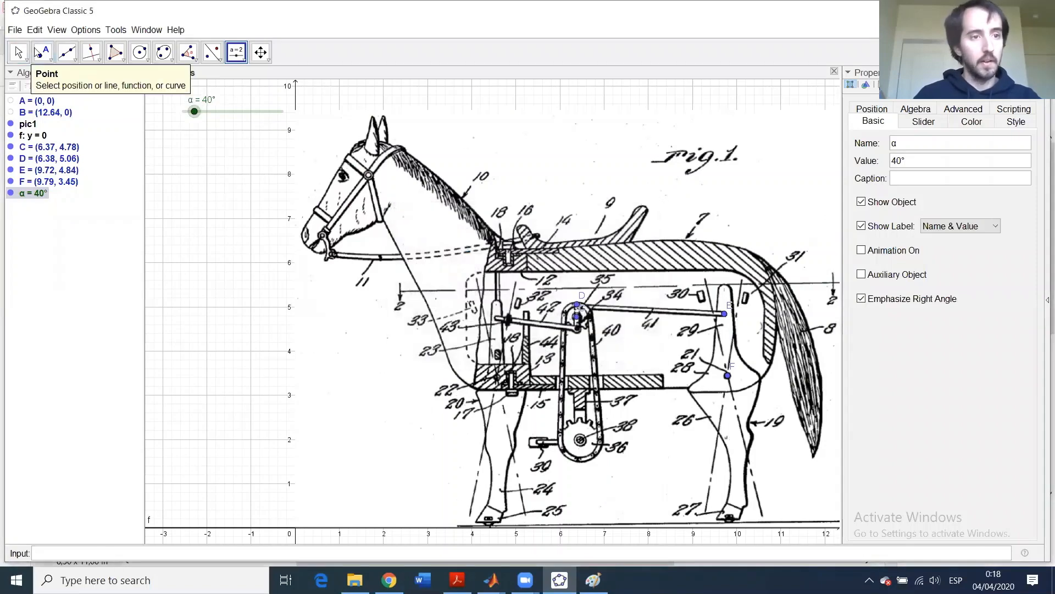
click(20, 51)
drag(218, 190, 171, 171)
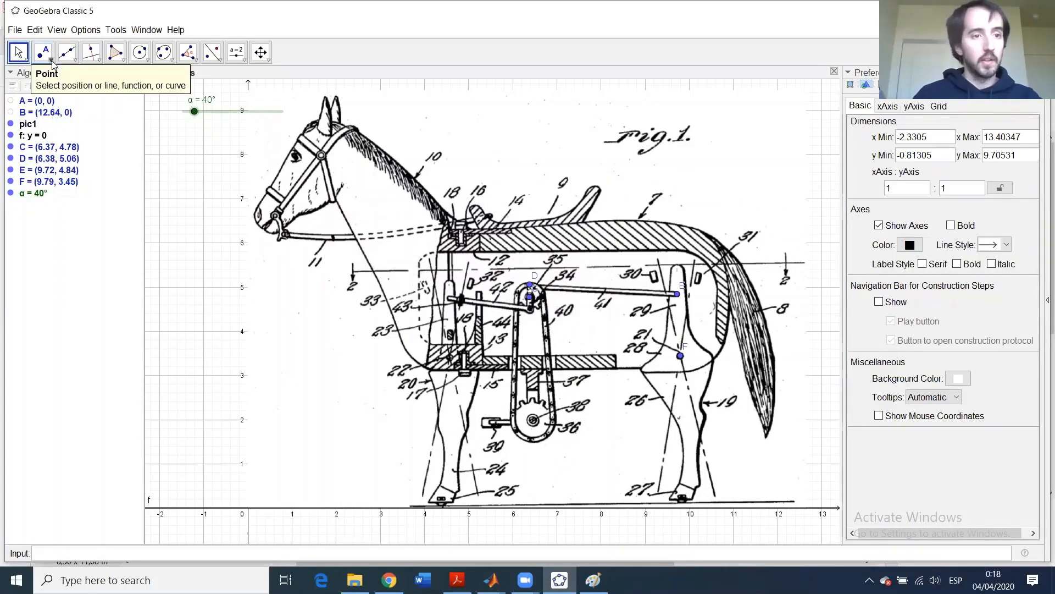
- Draw line g: y = 4.78 through point C, parallel to ground line f
click(91, 53)
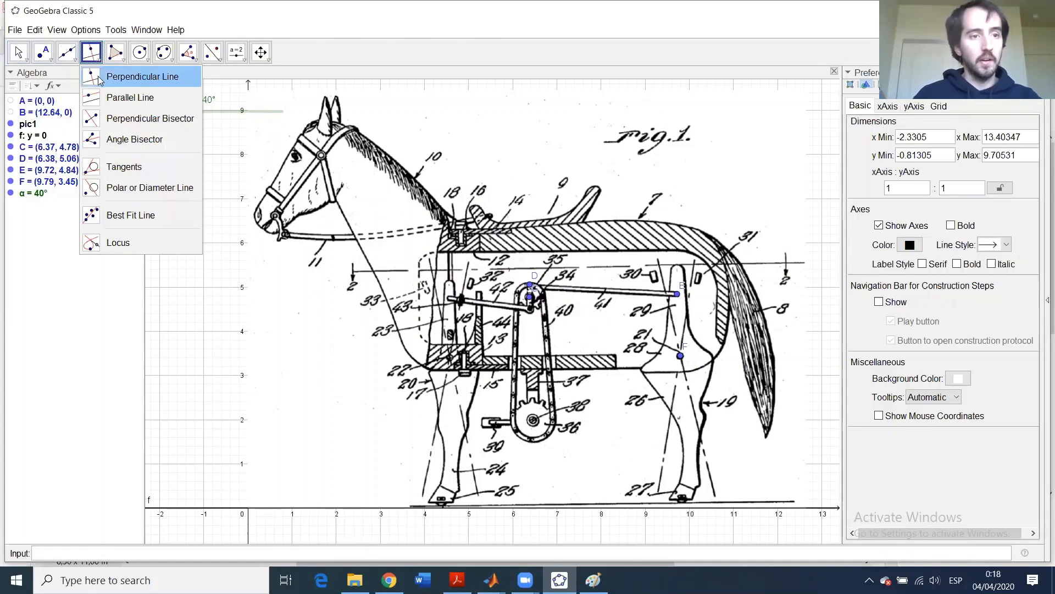
click(94, 99)
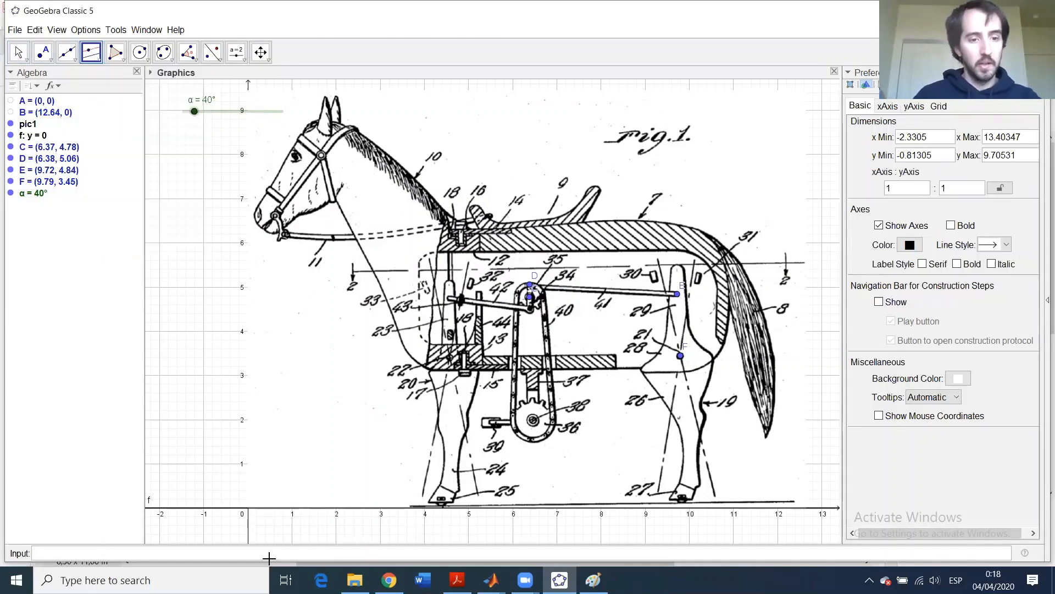
click(223, 510)
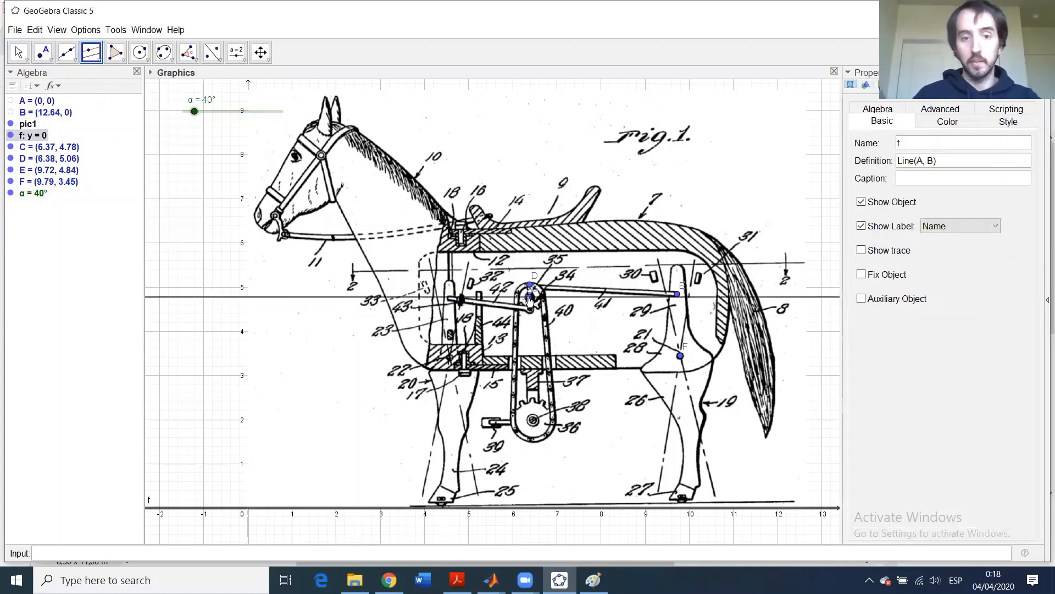
click(530, 299)
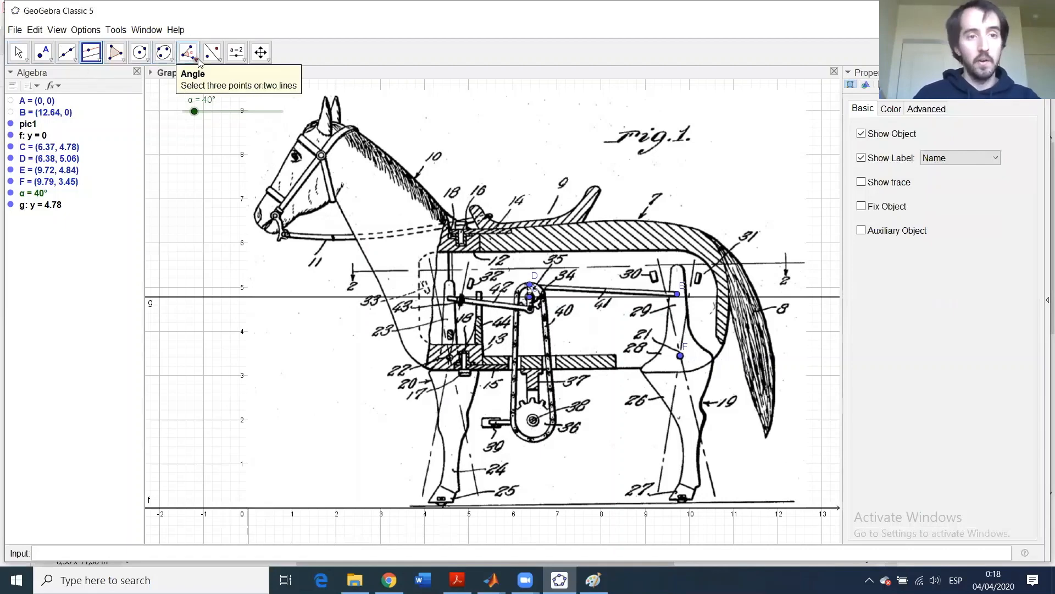
click(213, 54)
click(188, 55)
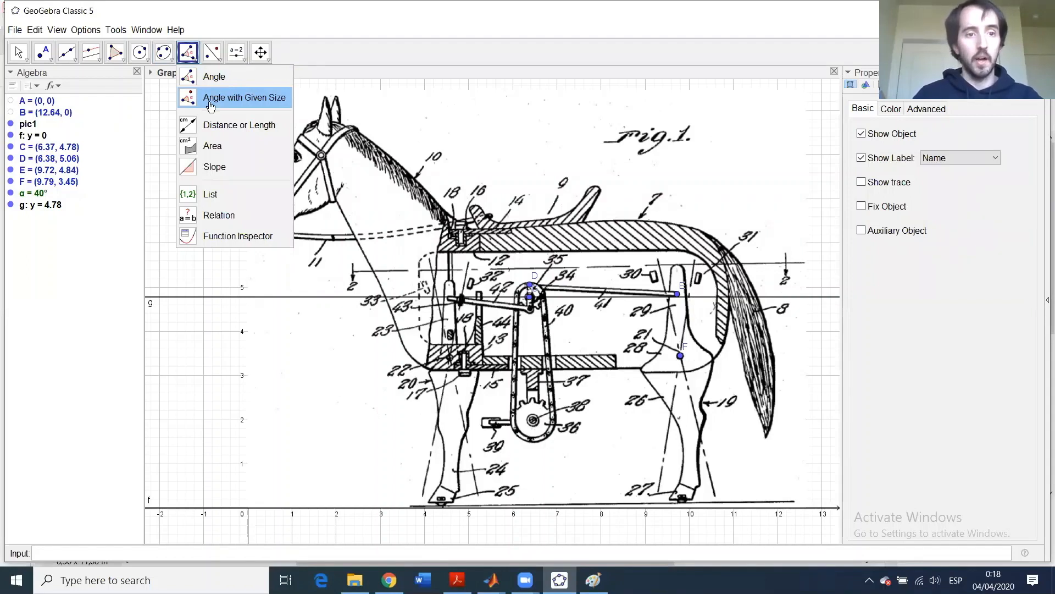
click(211, 105)
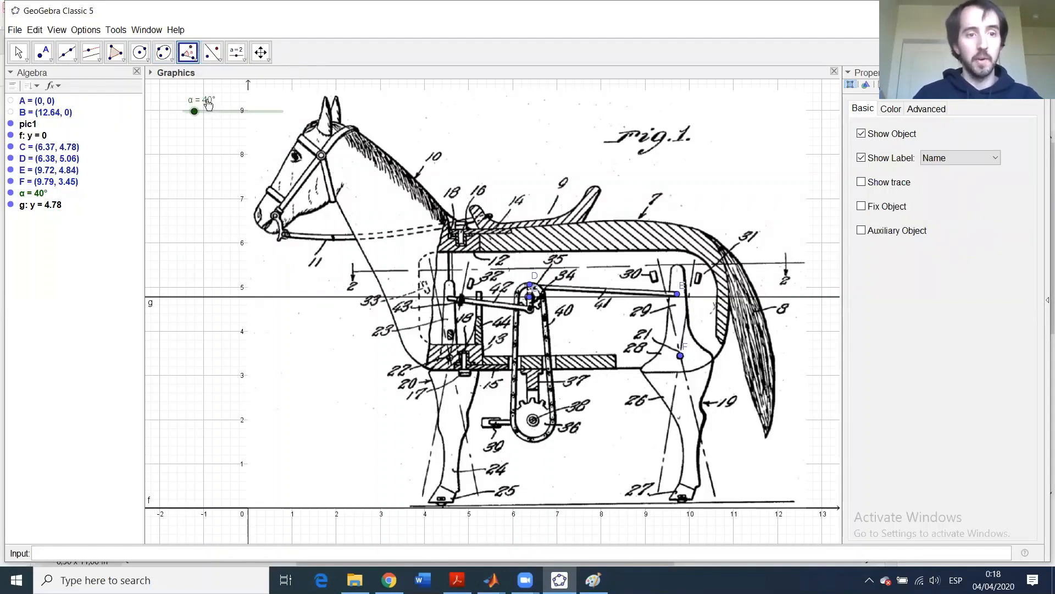
- Rotate point G on line g counterclockwise about C by α, creating angle β and G'
click(576, 297)
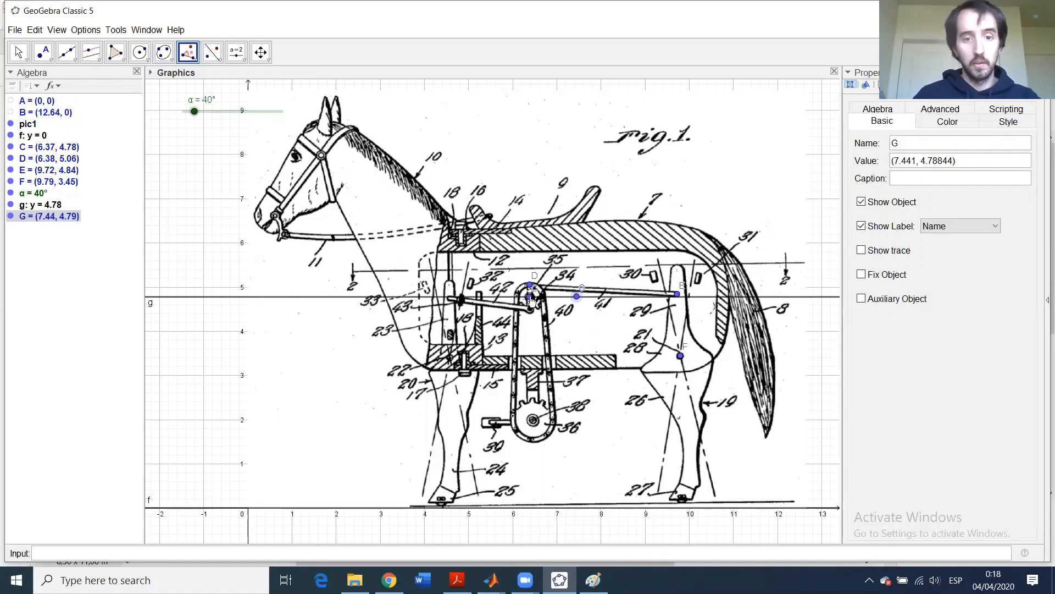
click(531, 299)
double_click(418, 270)
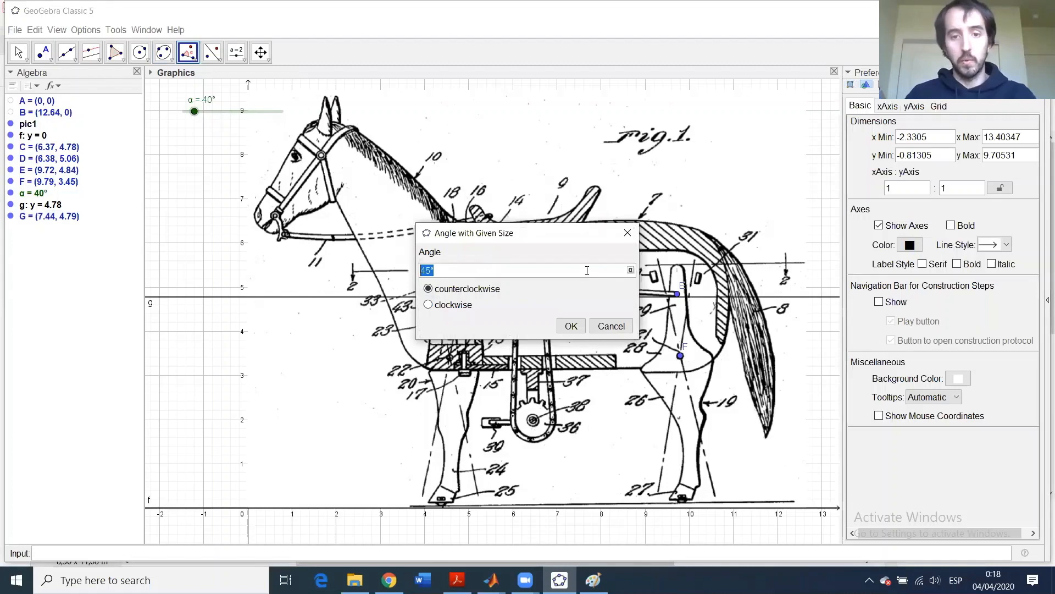
key(BackSpace)
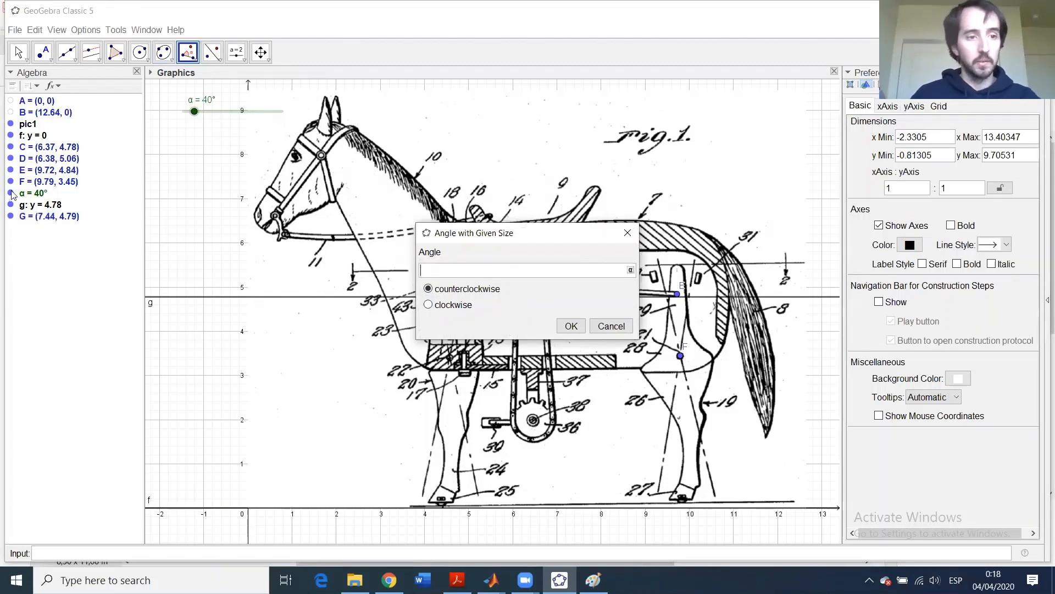
click(631, 271)
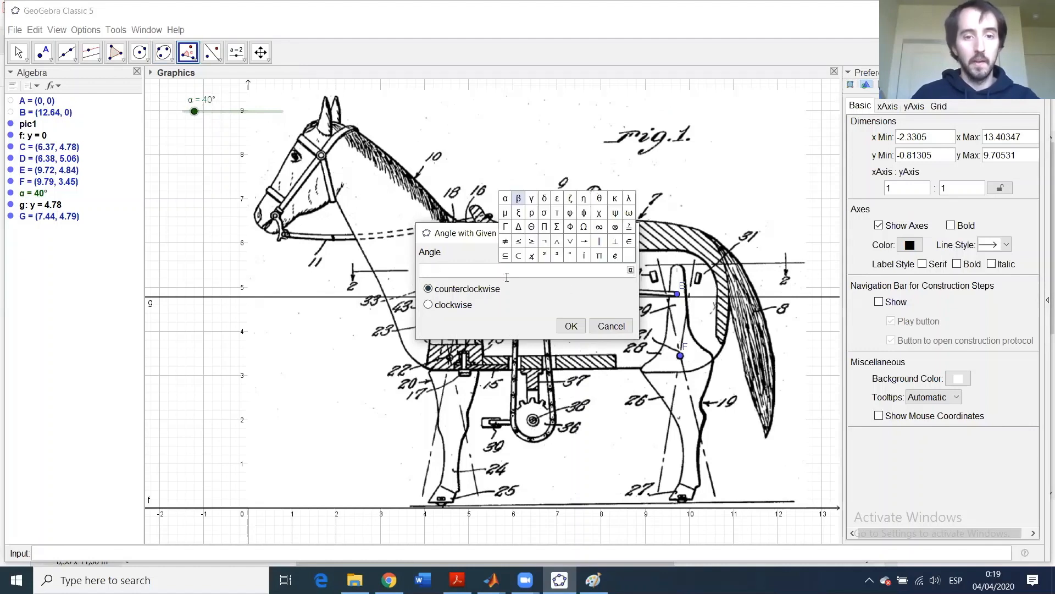
click(505, 199)
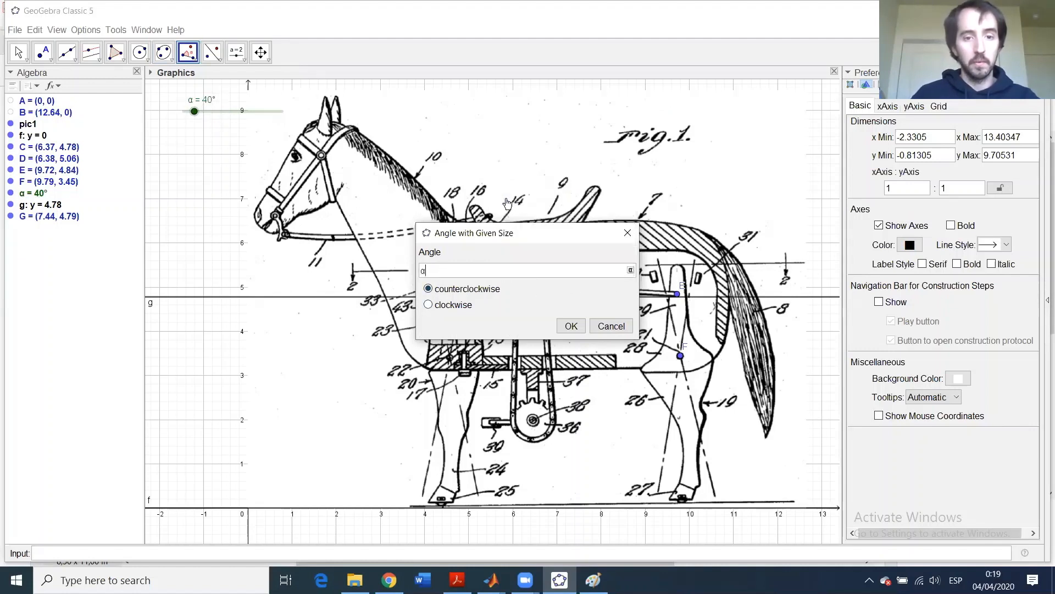
click(573, 327)
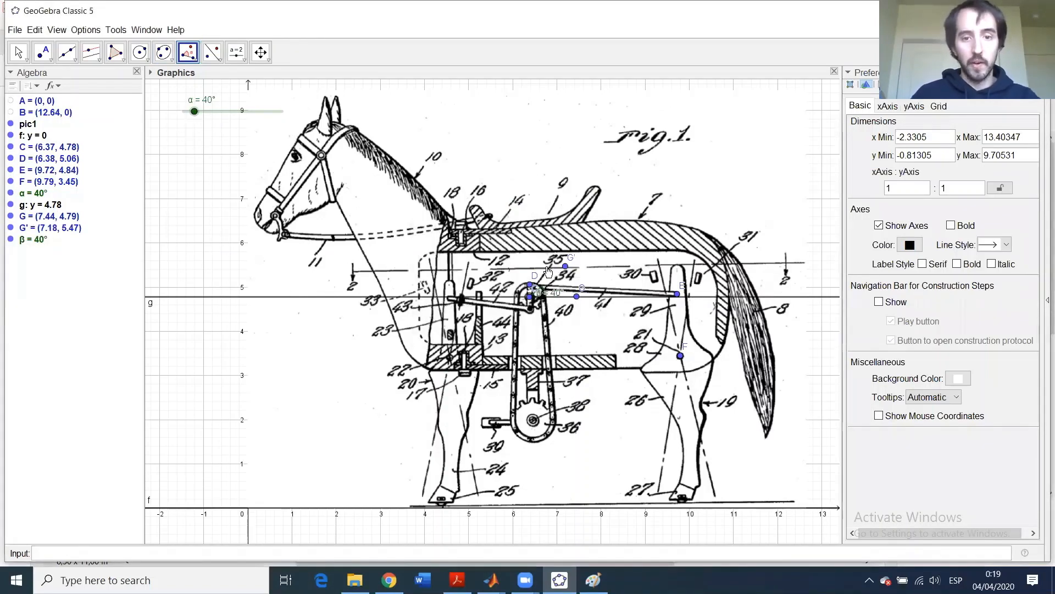
key(Escape)
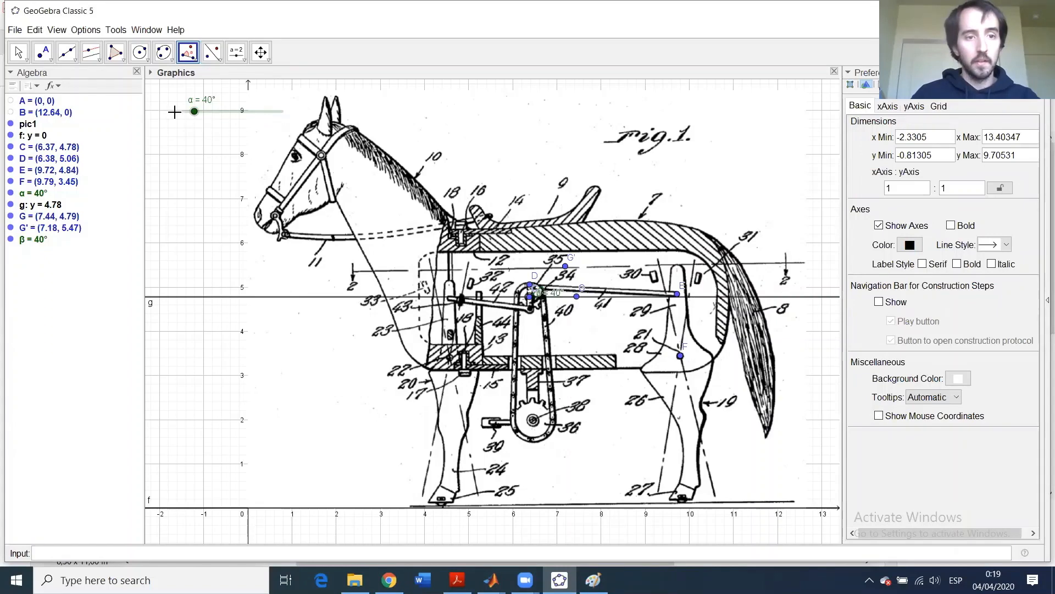
- Sweep slider α up and back, leaving it at 48° with G' at (7.08, 5.58)
mouse_move(195, 113)
mouse_down()
mouse_move(230, 122)
mouse_move(189, 122)
mouse_move(245, 126)
mouse_move(249, 116)
mouse_move(192, 114)
mouse_move(209, 115)
mouse_up()
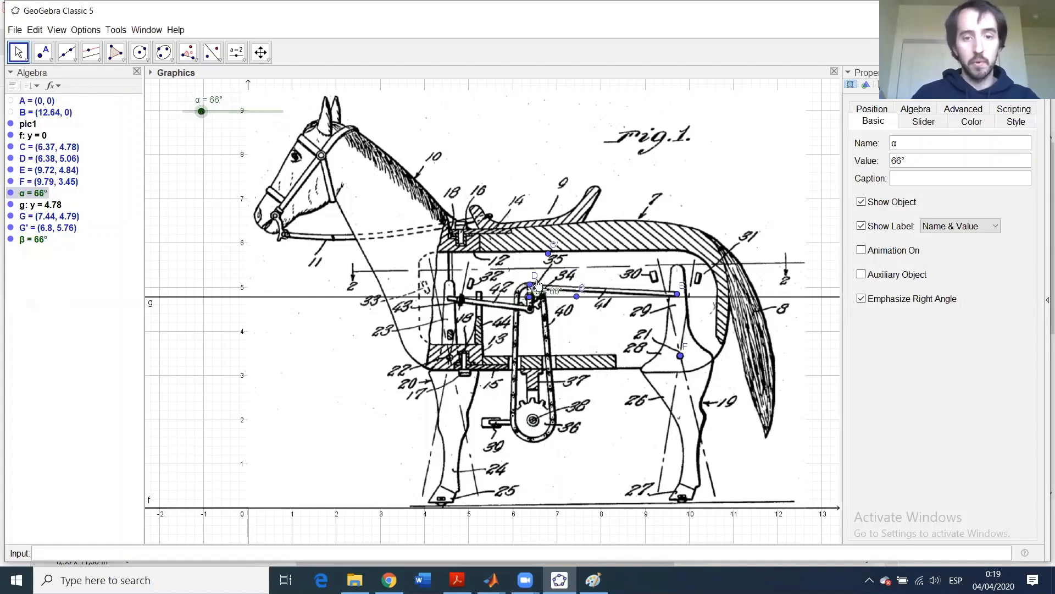
mouse_move(204, 120)
mouse_down()
mouse_move(215, 116)
mouse_move(198, 125)
mouse_up()
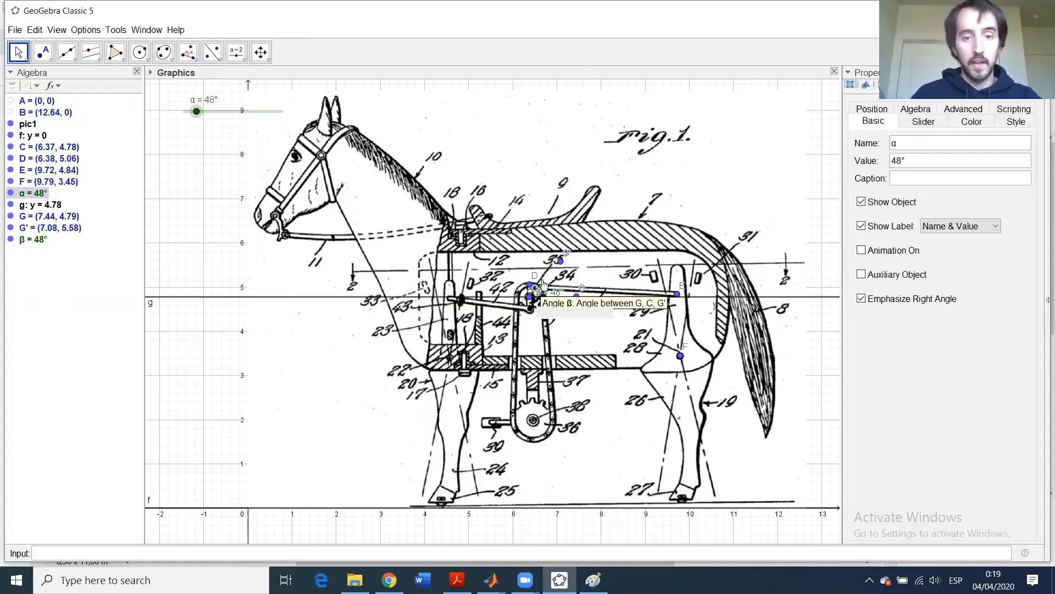
- Draw line h through G' and C, and circle c centred at C through D
click(67, 54)
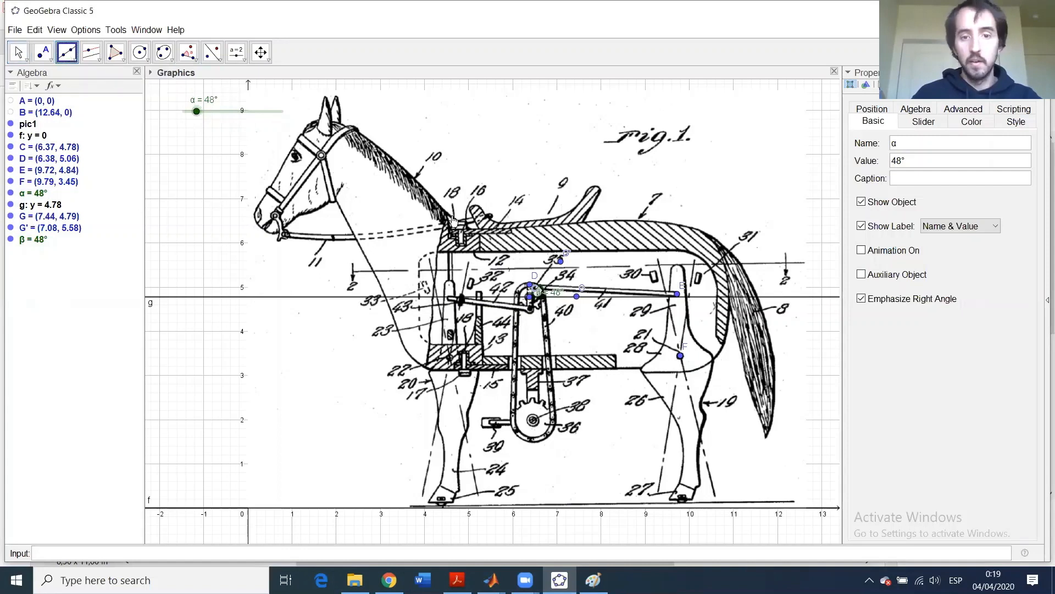
click(562, 261)
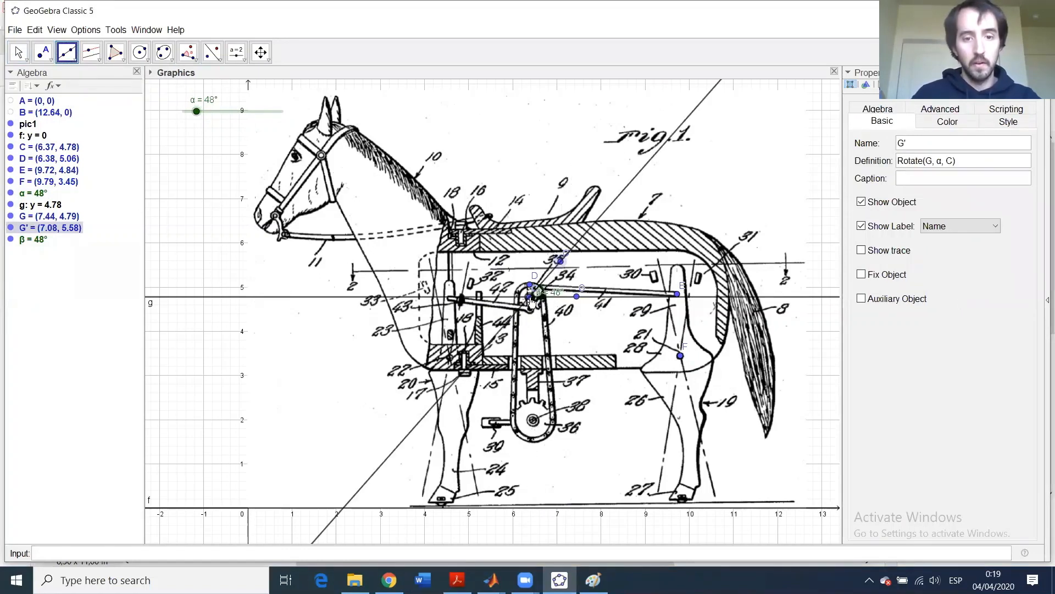
click(530, 298)
click(140, 51)
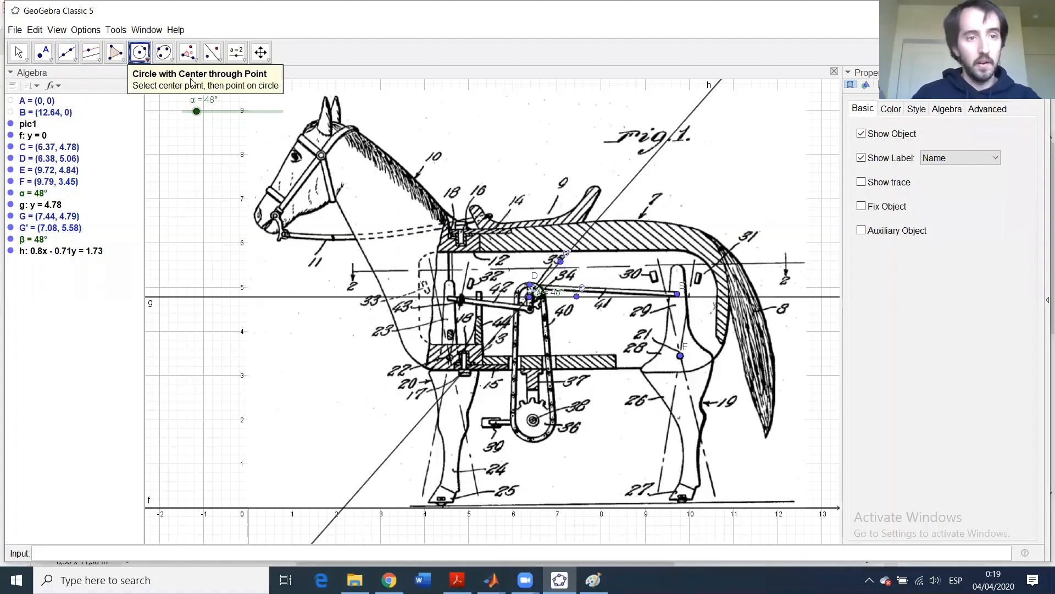
click(529, 297)
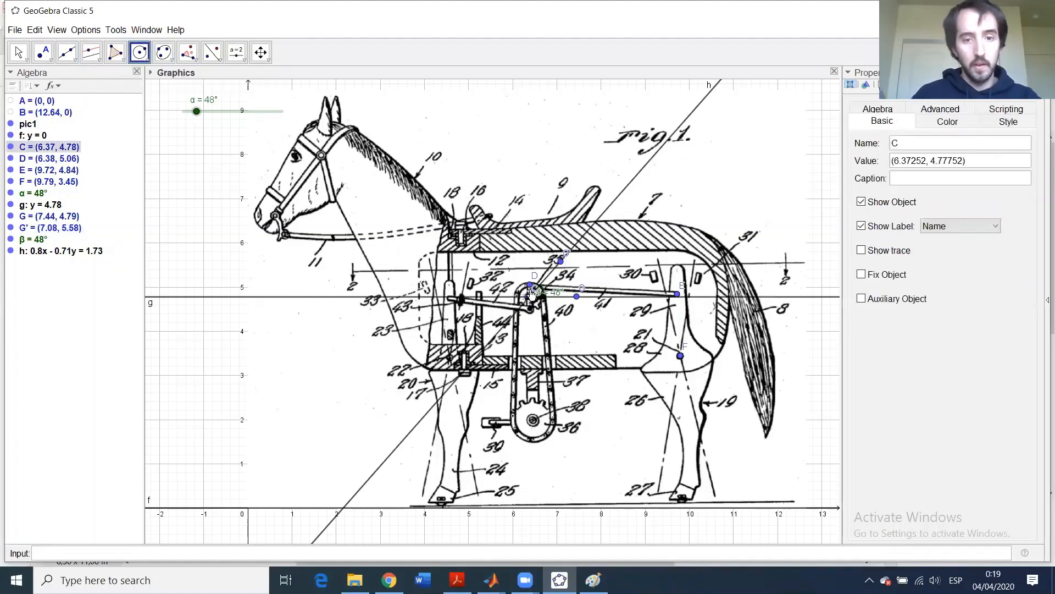
click(529, 285)
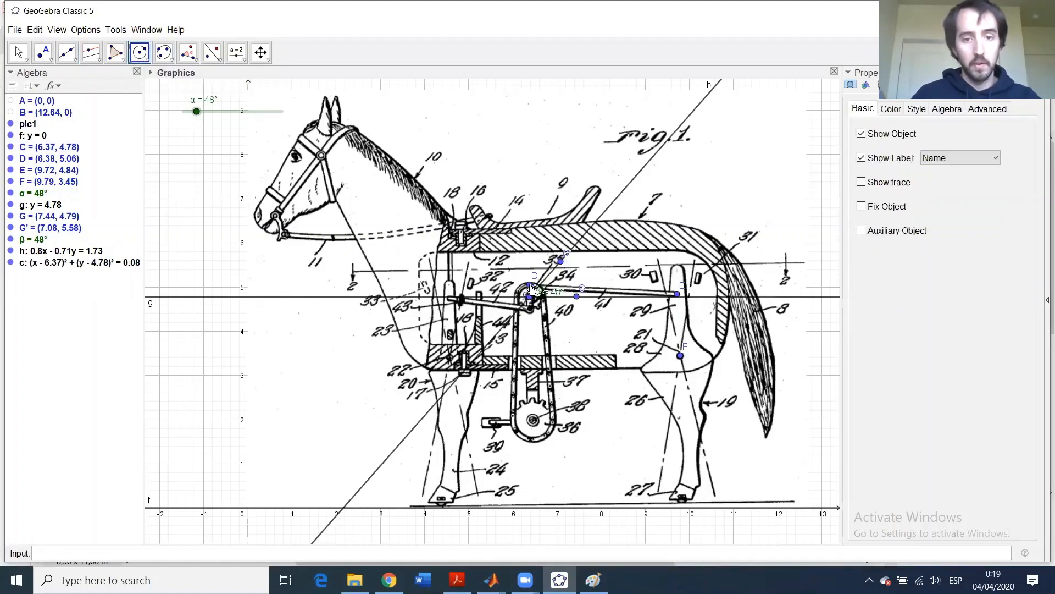
- Intersect line h with circle c to get points H and I, then hide I
click(49, 64)
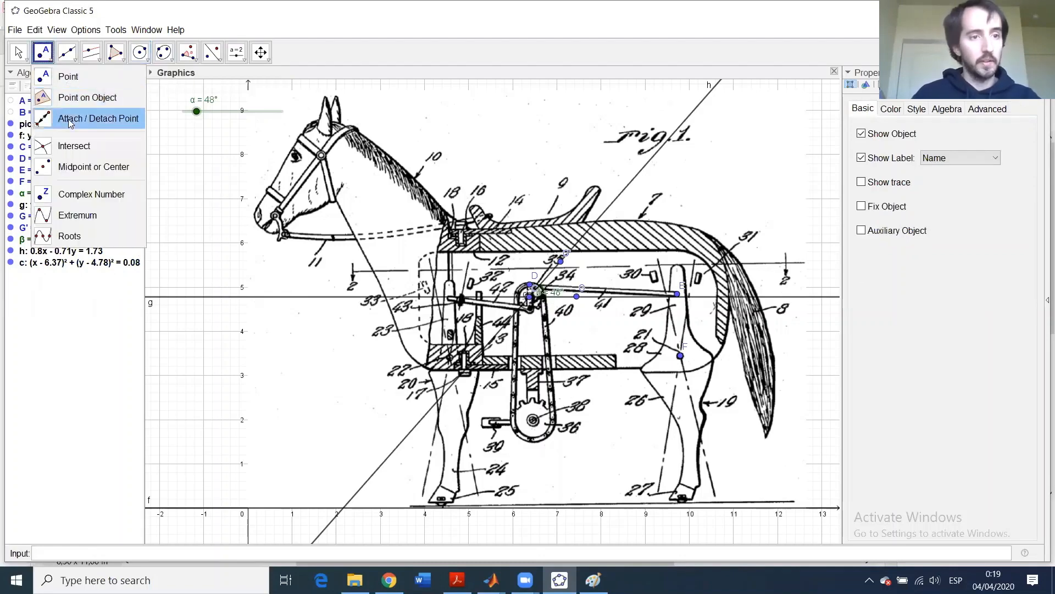
click(70, 149)
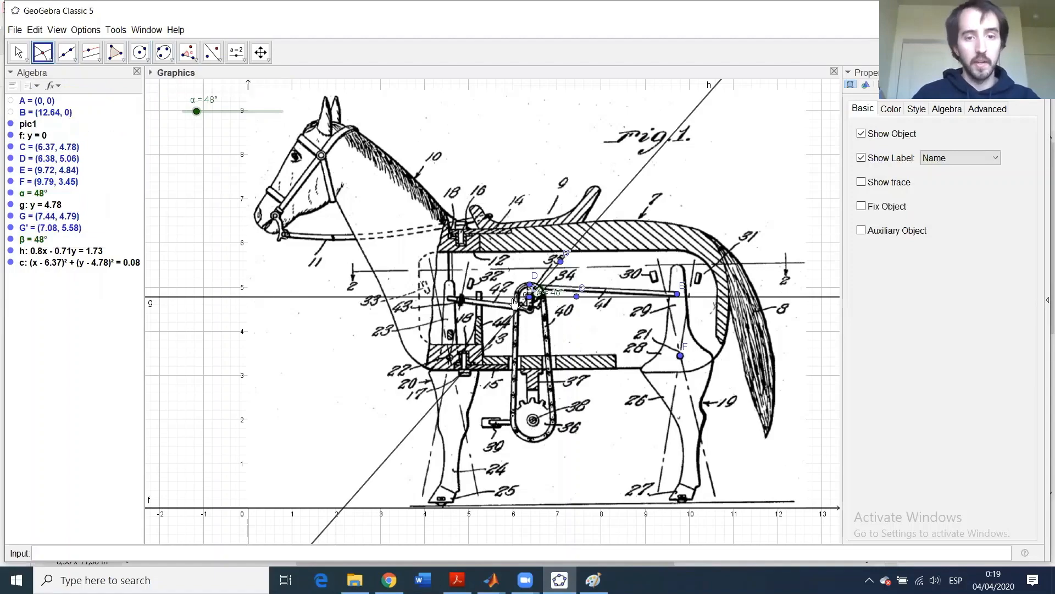
scroll(511, 304, down, 2)
scroll(538, 298, up, 2)
scroll(539, 300, up, 10)
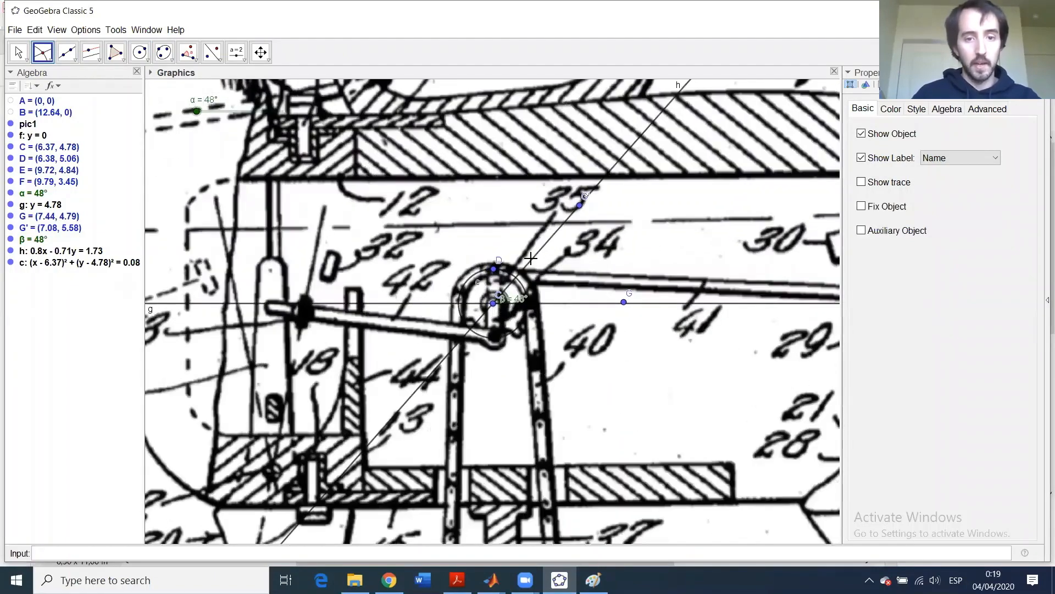
click(531, 258)
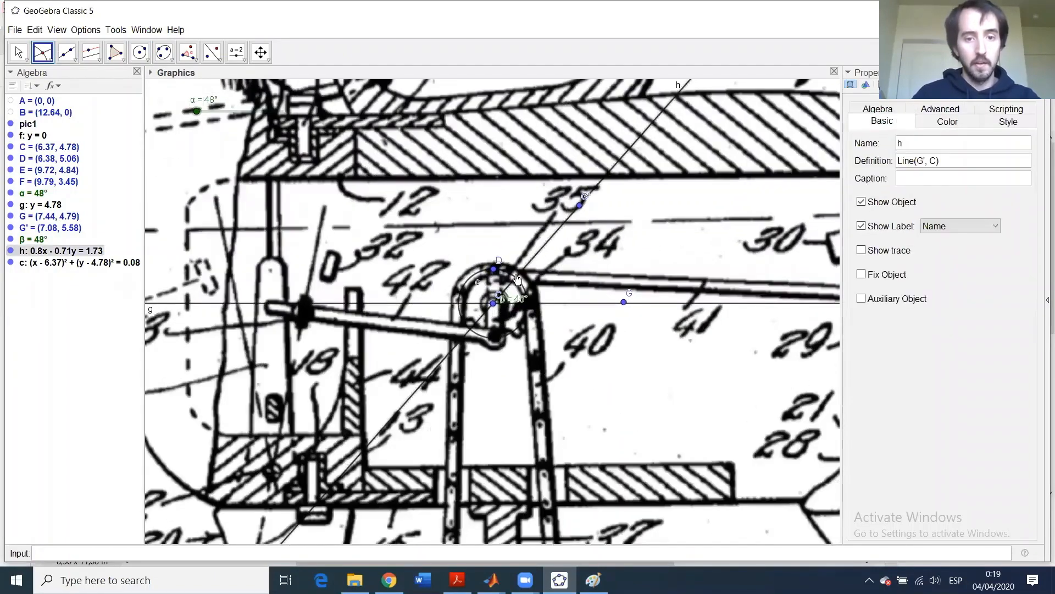
click(469, 282)
click(517, 279)
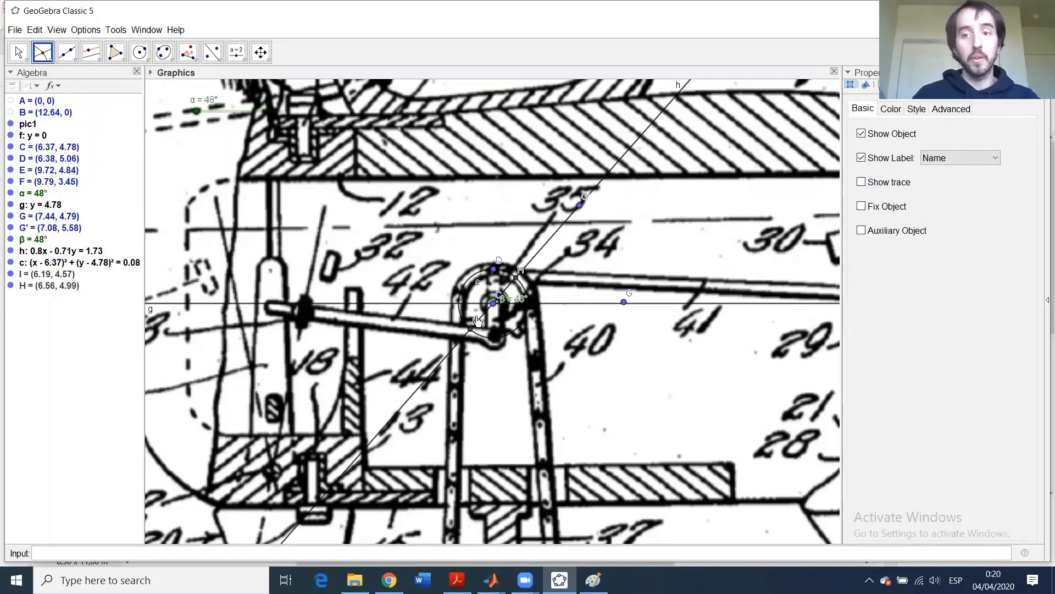
click(9, 273)
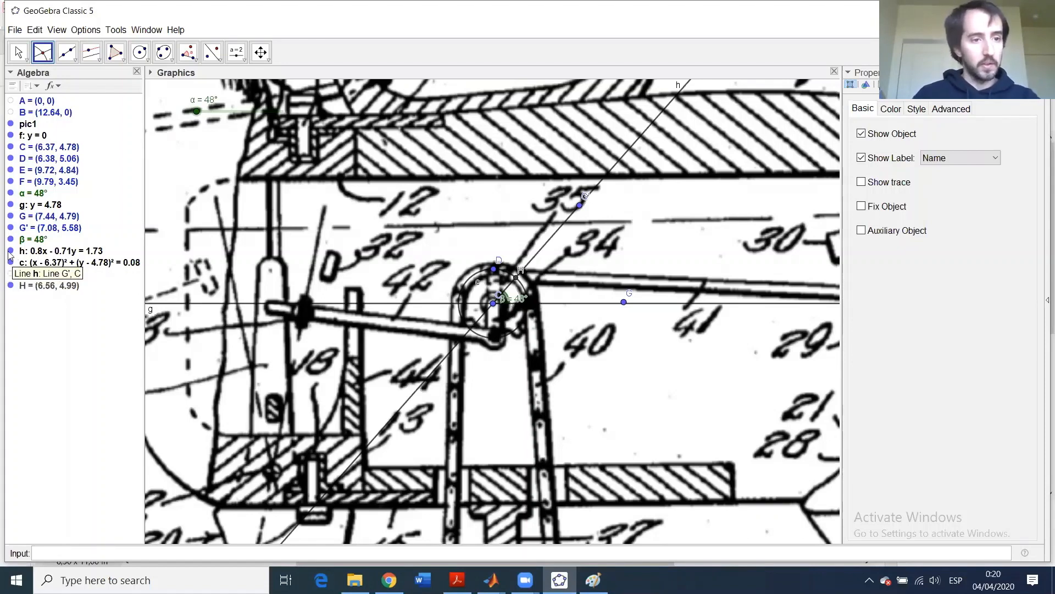
- Hide line h, horizontal line g, and points G and G'
click(9, 252)
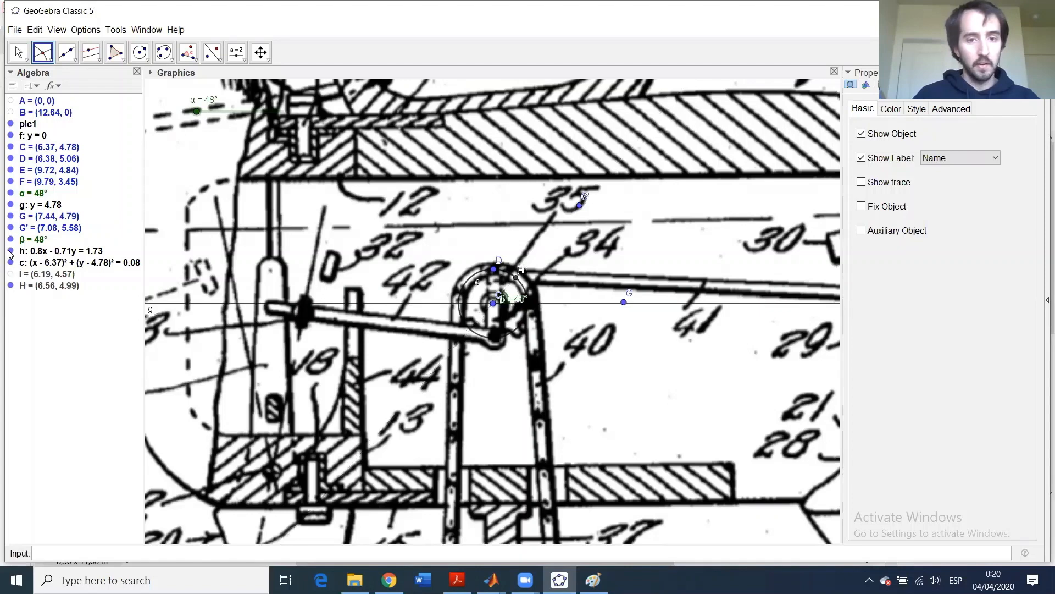
click(10, 205)
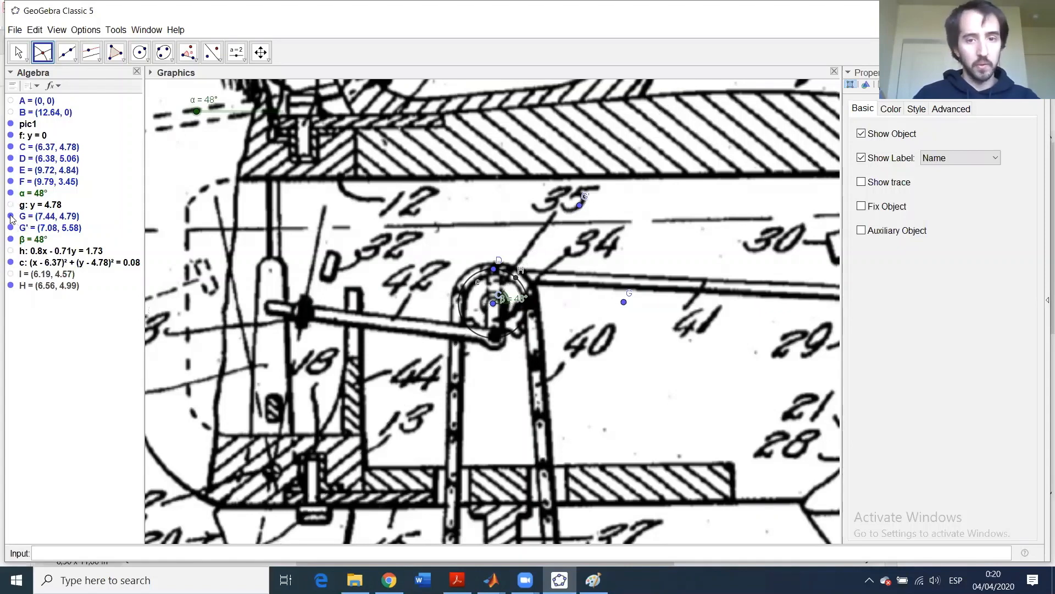
click(11, 217)
click(10, 228)
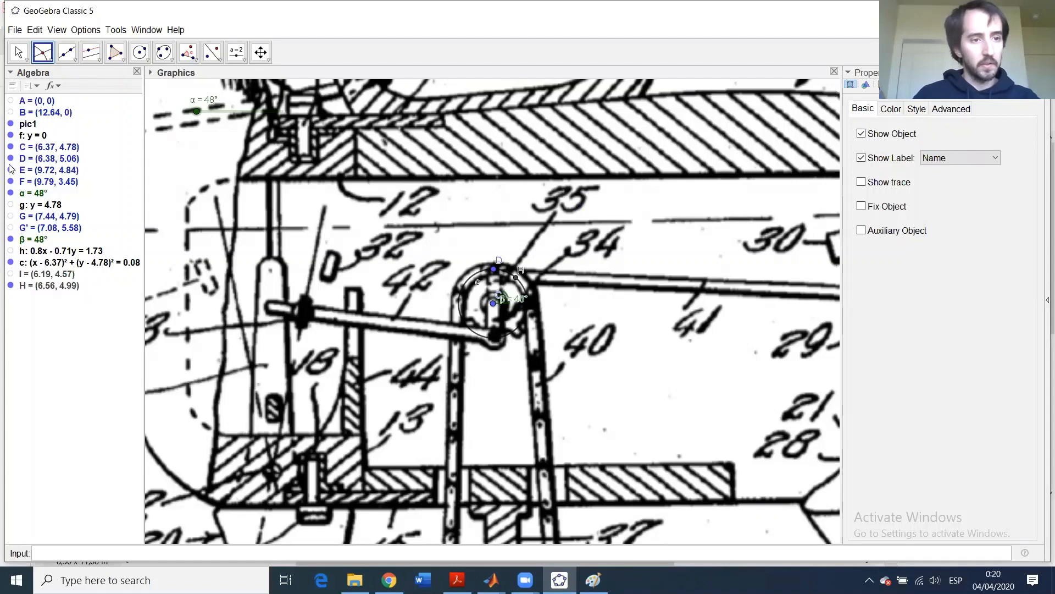
- Zoom and pan the view back to centre the horse's mechanism
scroll(667, 287, down, 5)
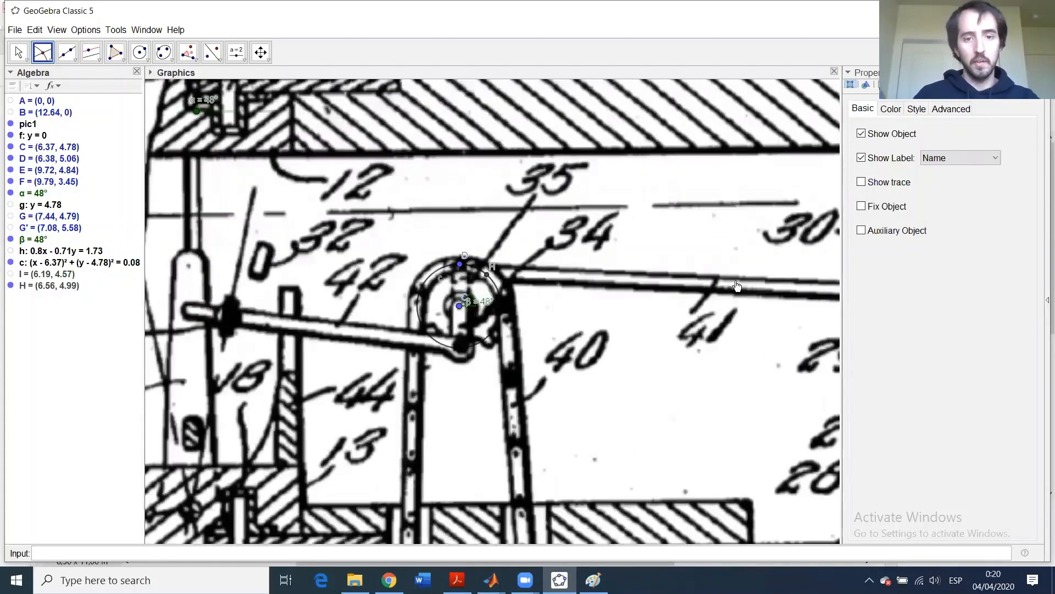
scroll(754, 337, down, 5)
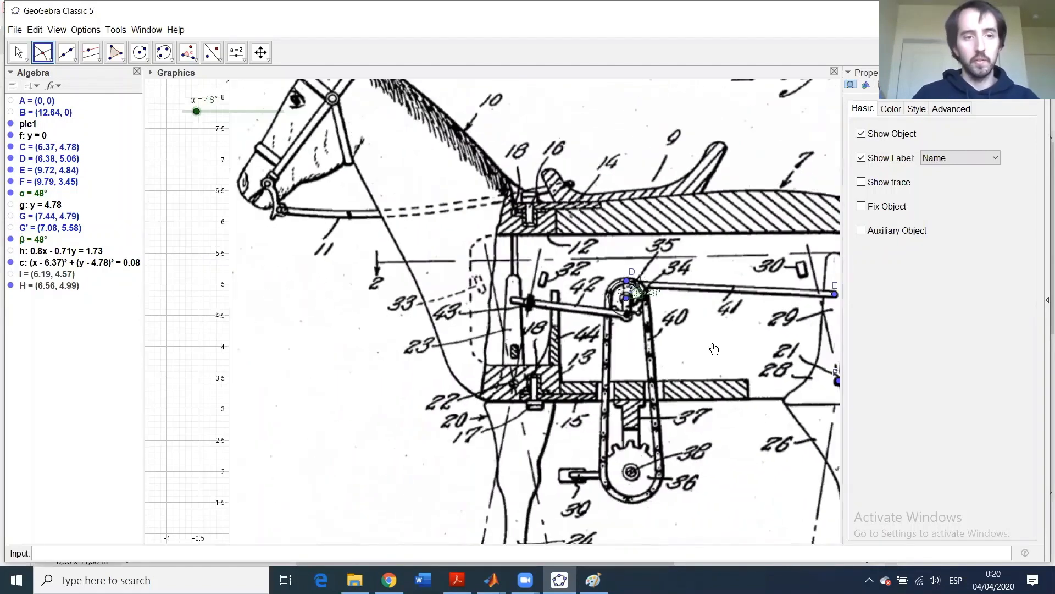
click(19, 52)
drag(278, 230, 184, 231)
scroll(714, 352, up, 3)
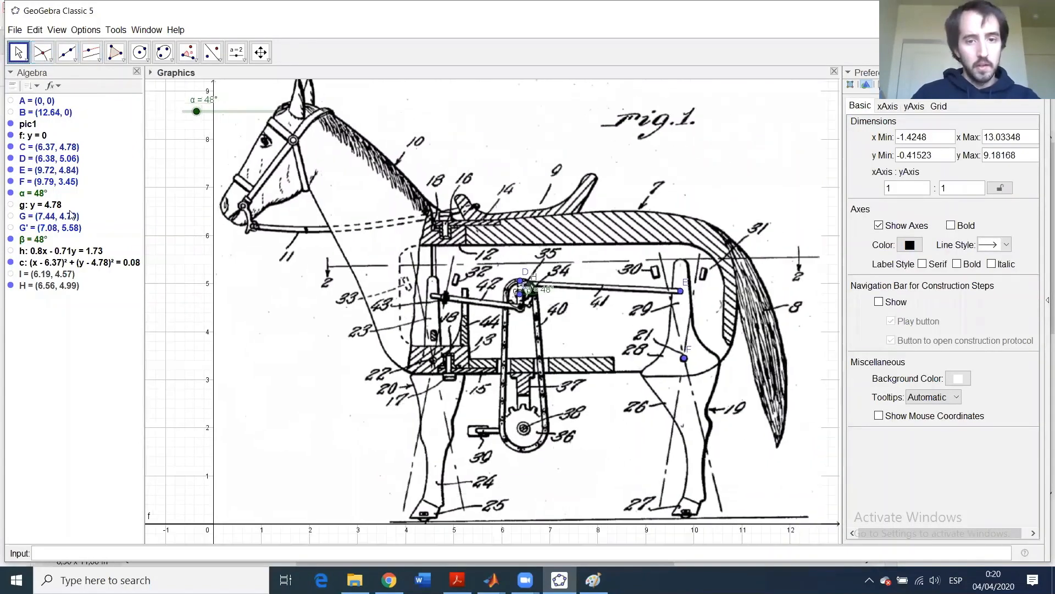
scroll(530, 285, up, 3)
scroll(530, 285, up, 5)
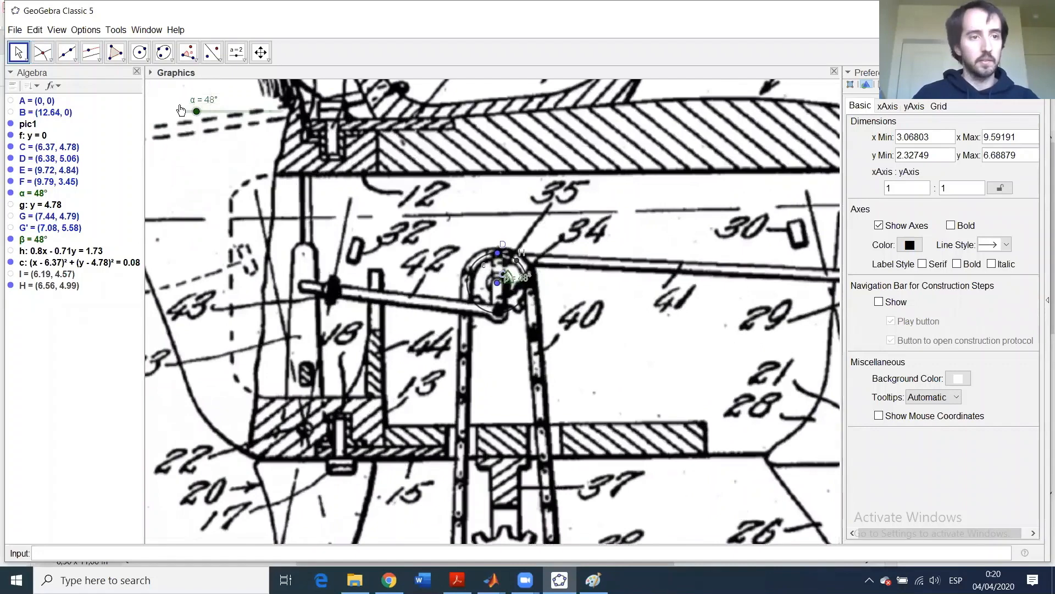
- Draw crank segment i from point C to point H
click(69, 55)
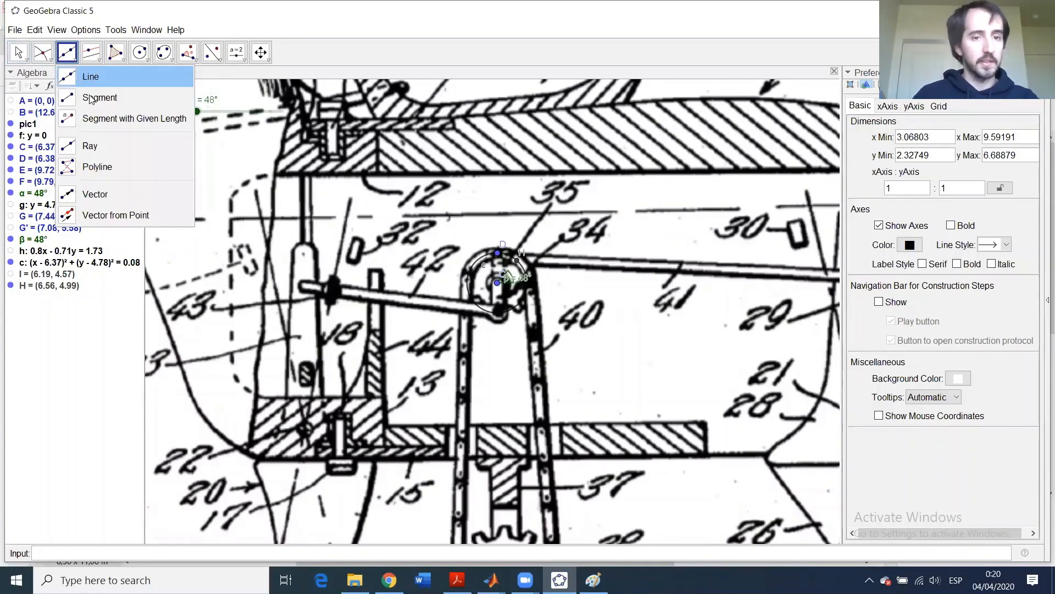
click(93, 98)
click(498, 283)
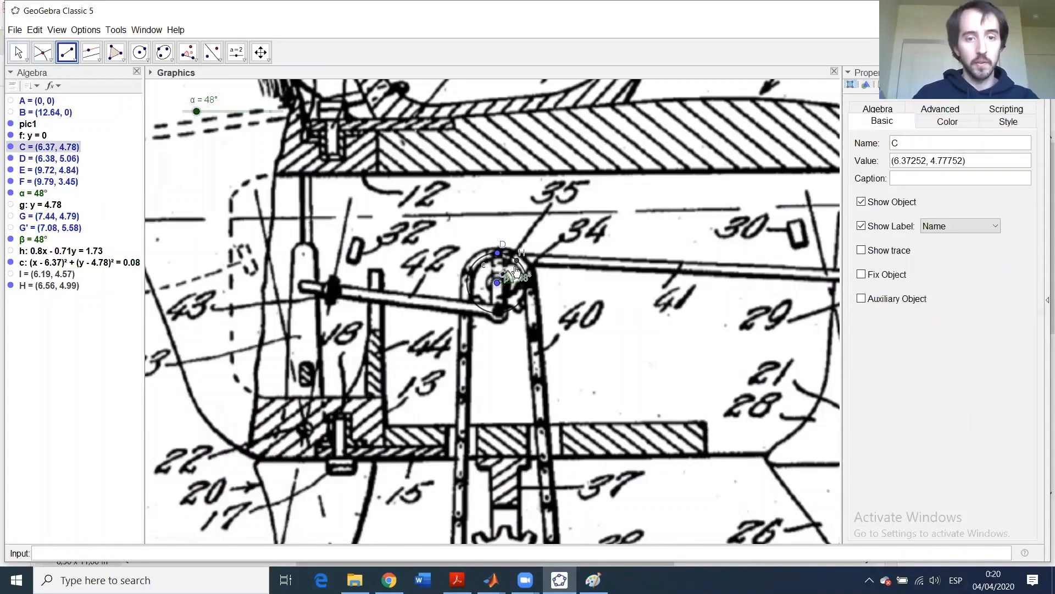
click(518, 265)
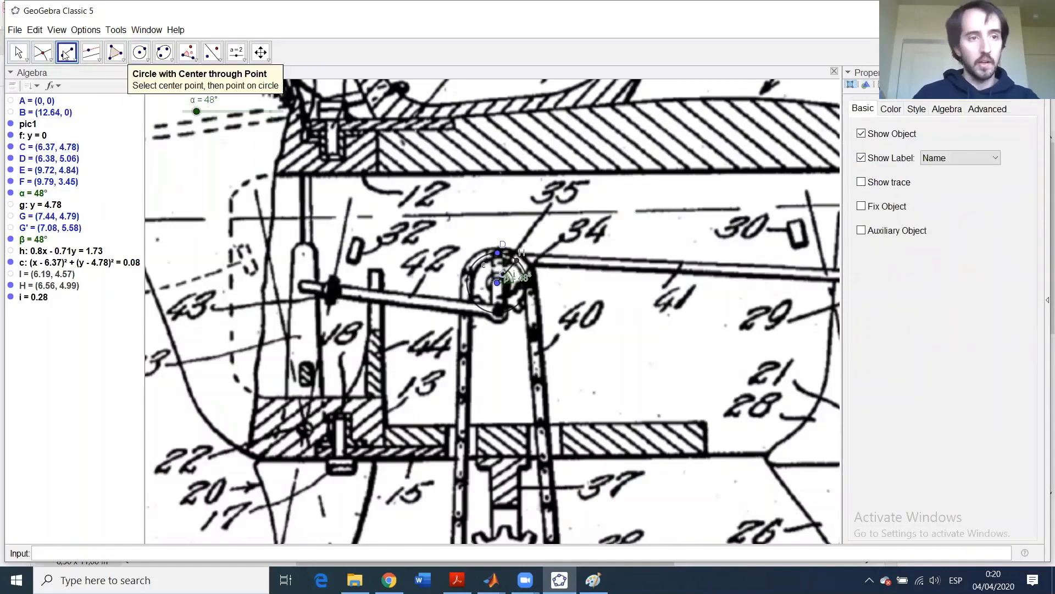
- Check H's definition and drag slider α to 38° to turn the crank
click(18, 52)
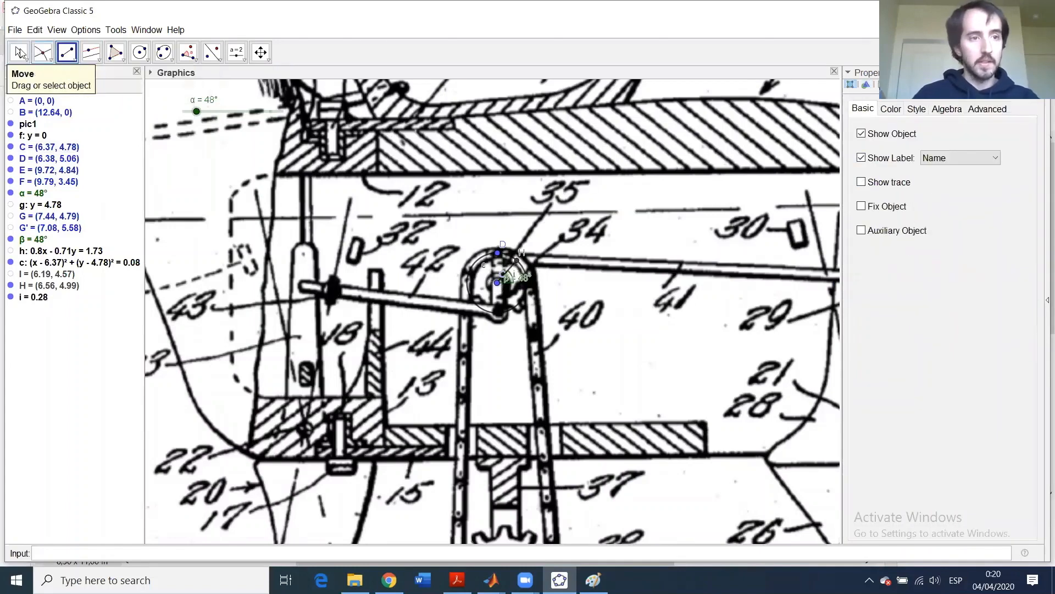
click(514, 269)
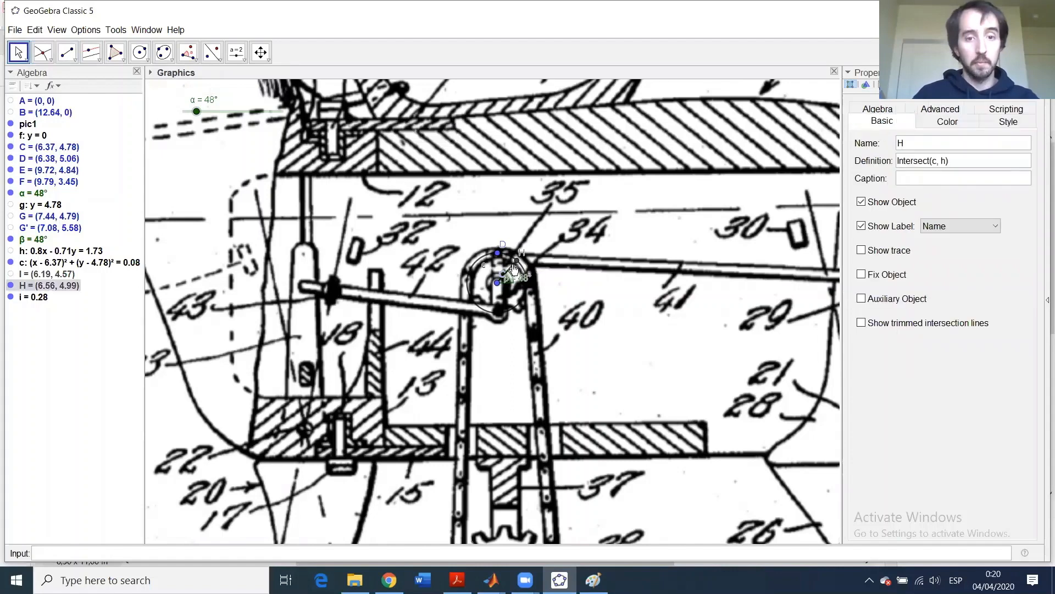
mouse_move(196, 111)
mouse_down()
mouse_move(226, 113)
mouse_move(184, 114)
mouse_move(240, 124)
mouse_move(189, 116)
mouse_move(234, 120)
mouse_move(193, 115)
mouse_move(219, 115)
mouse_move(194, 106)
mouse_up()
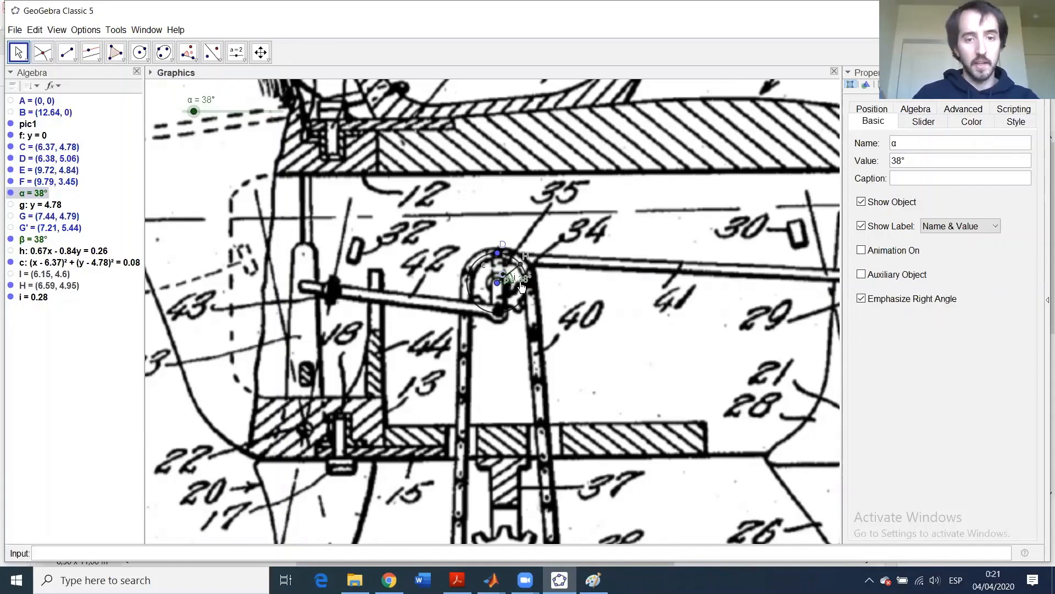
- Give crank segment i red colour, line thickness 13 and opacity 100
scroll(522, 286, up, 5)
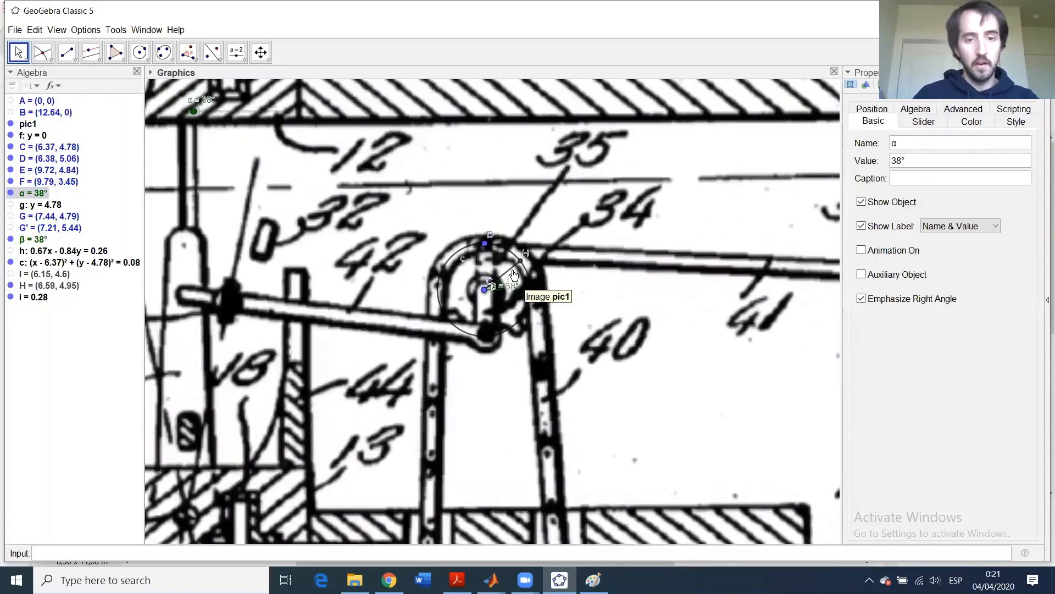
click(509, 270)
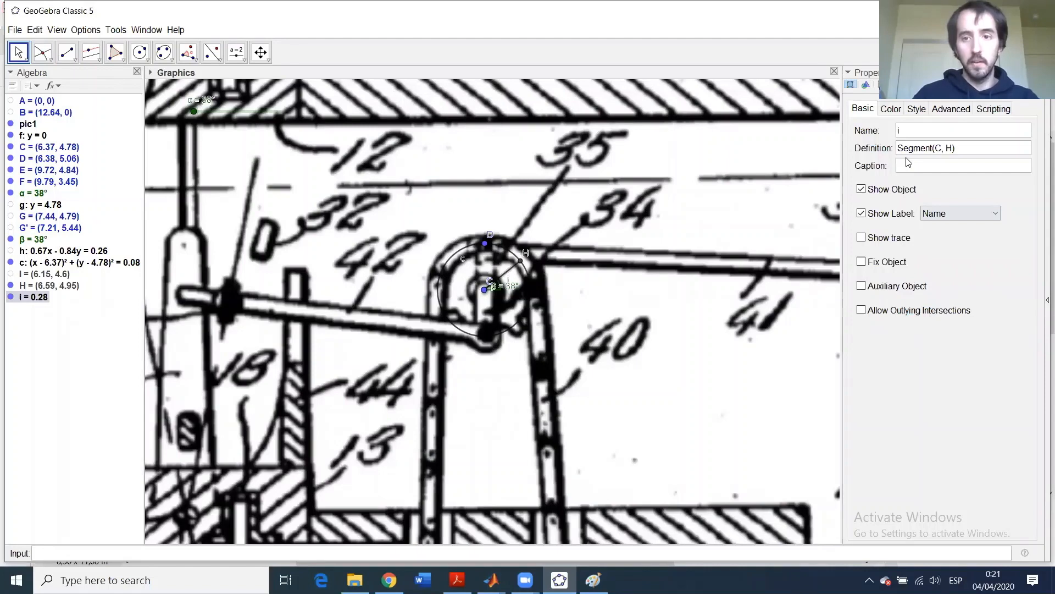
click(891, 108)
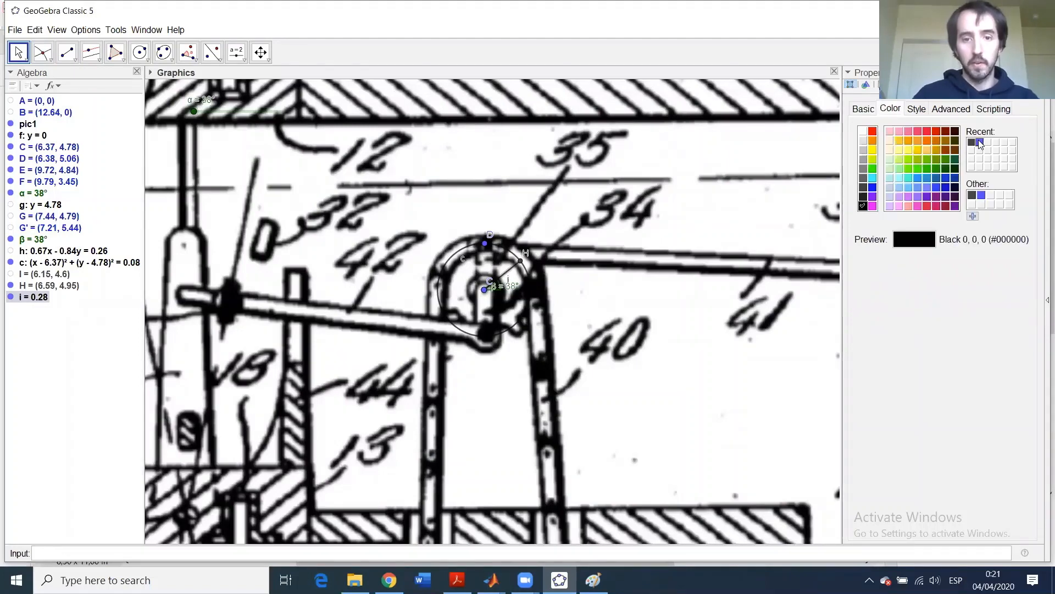
click(927, 131)
click(916, 109)
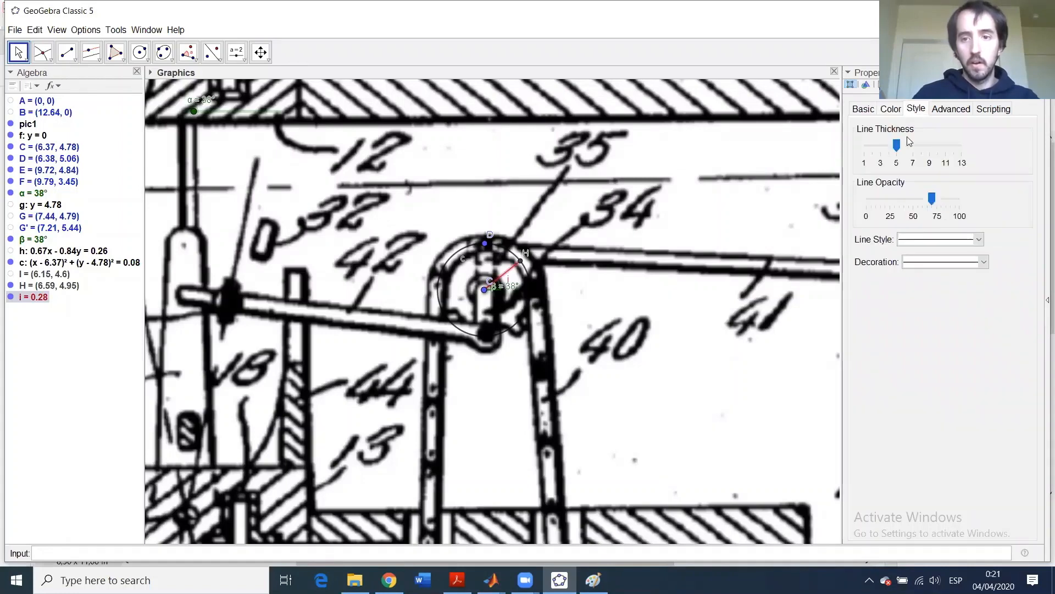
drag(897, 145, 961, 145)
drag(932, 198, 965, 200)
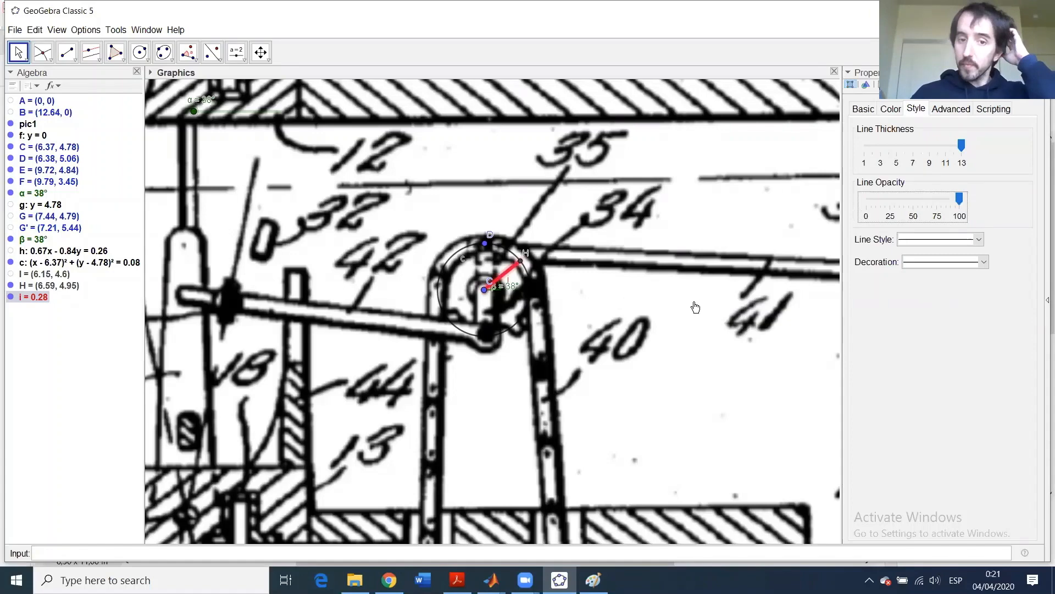
scroll(742, 307, up, 1)
scroll(742, 306, down, 4)
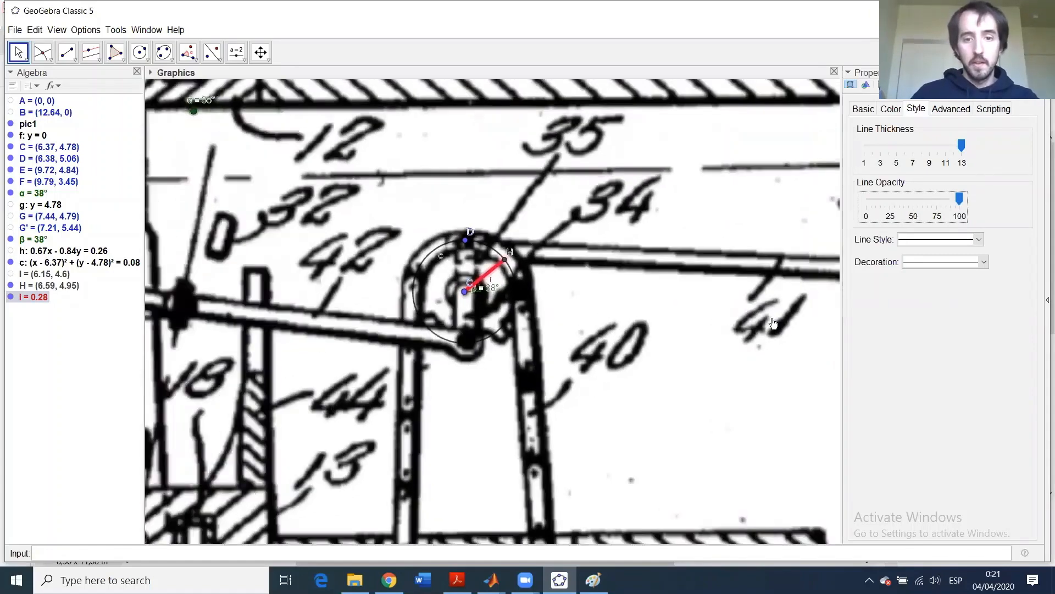
scroll(771, 323, down, 5)
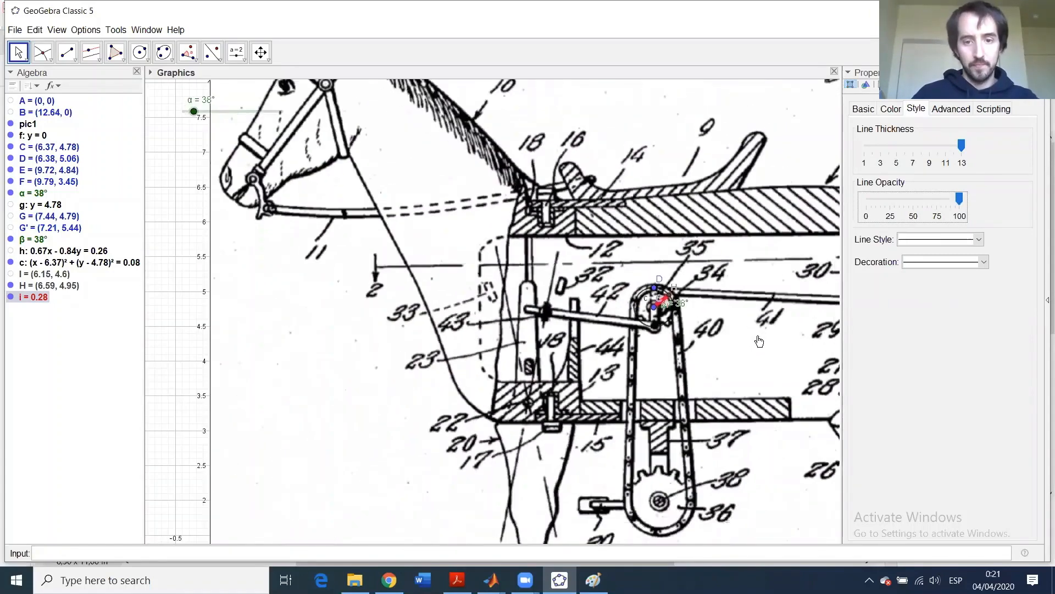
- Pan and zoom onto the horse's rear leg showing the link to E and F
drag(210, 238, 85, 199)
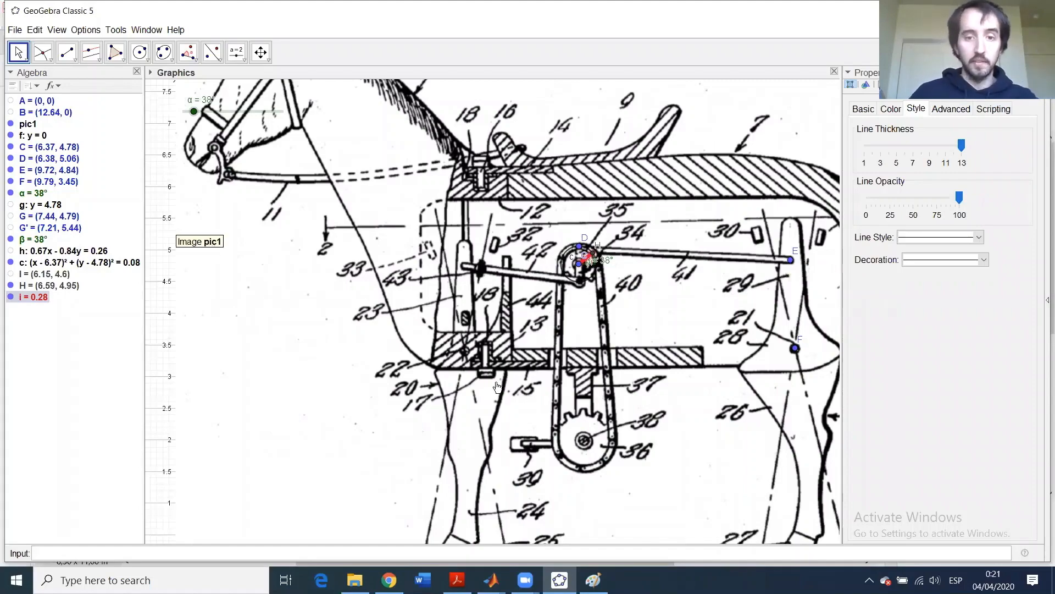
scroll(496, 386, down, 3)
drag(623, 532, 443, 472)
scroll(491, 263, up, 1)
scroll(491, 263, up, 3)
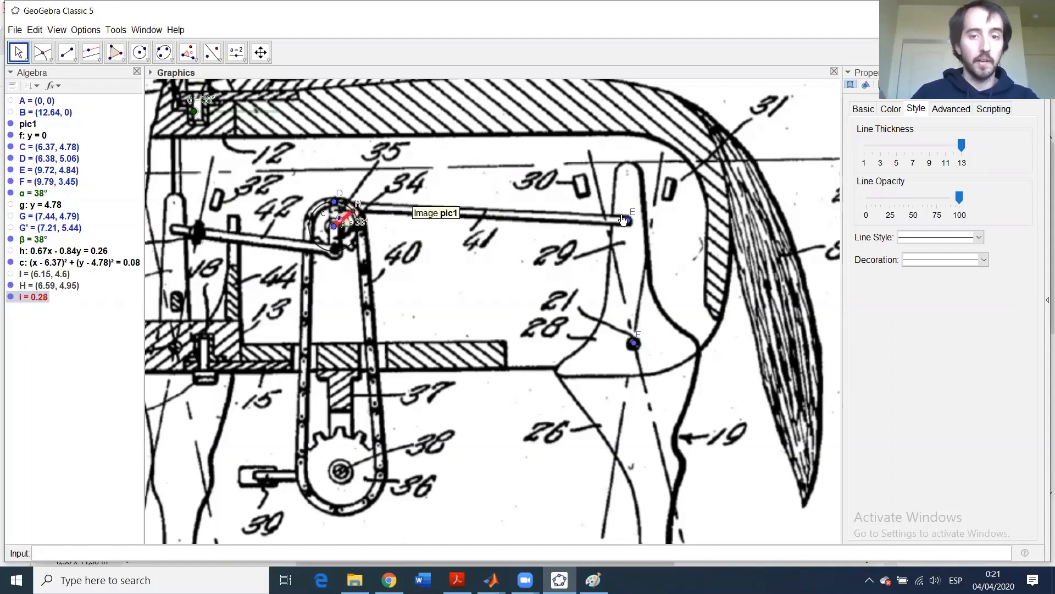
- Draw compass circle d centred at H with radius DE, then turn α to 224°
click(139, 52)
mouse_move(164, 52)
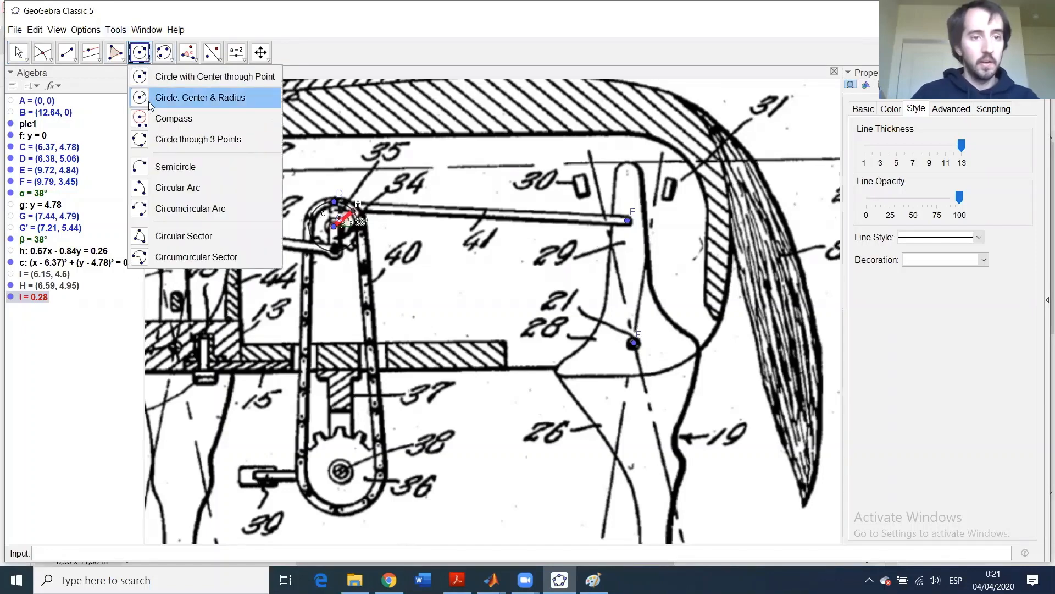
click(152, 120)
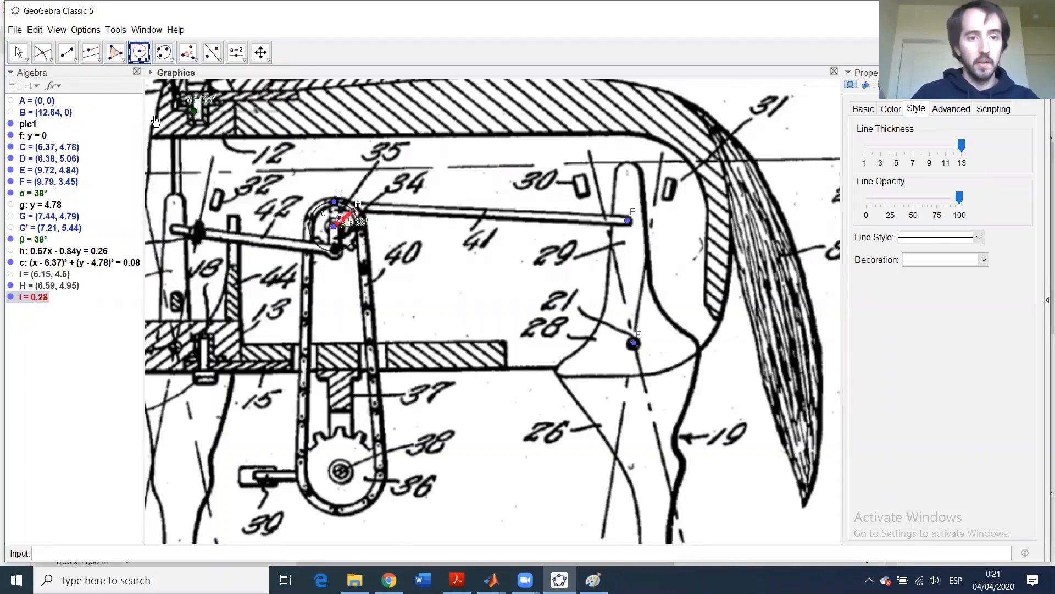
click(336, 206)
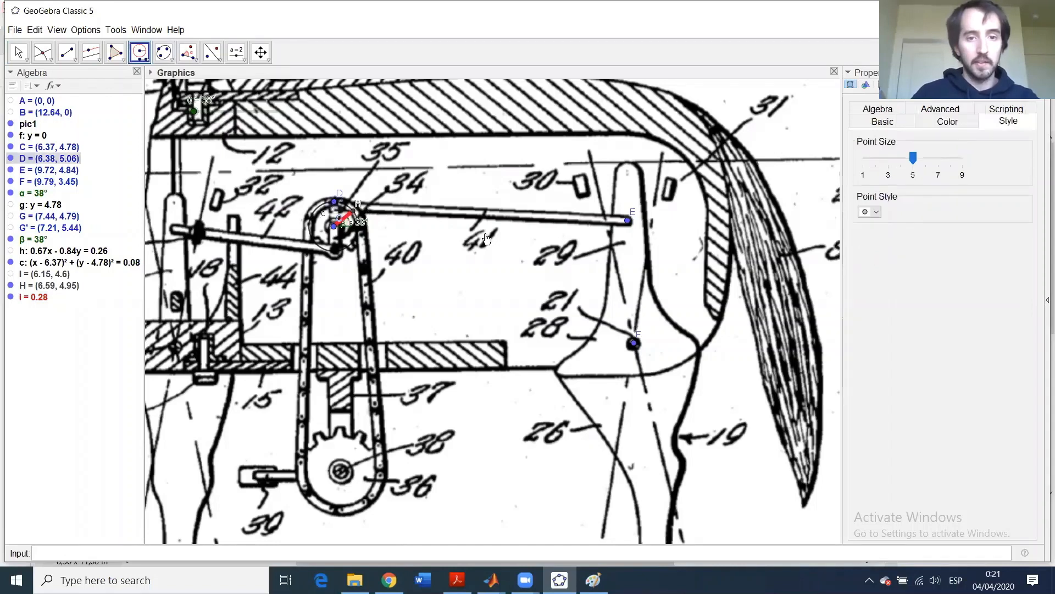
click(627, 218)
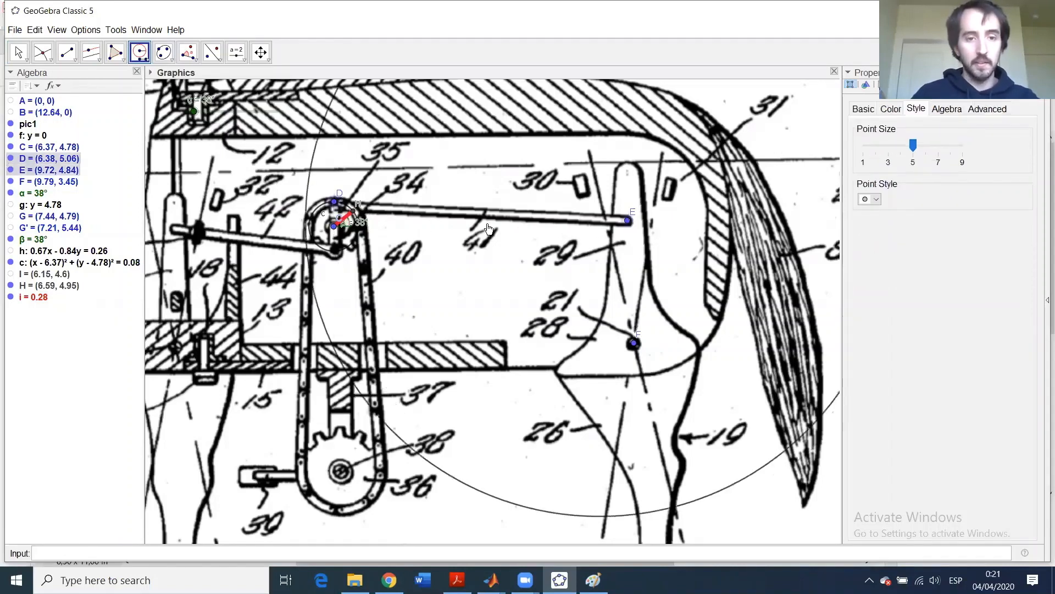
click(355, 211)
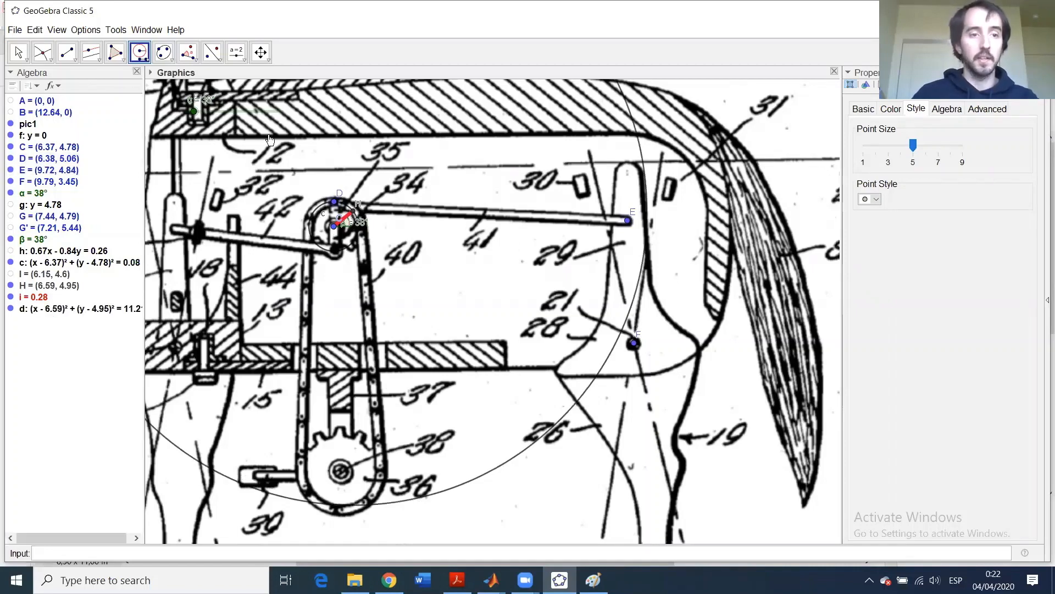
key(Escape)
drag(194, 111, 245, 127)
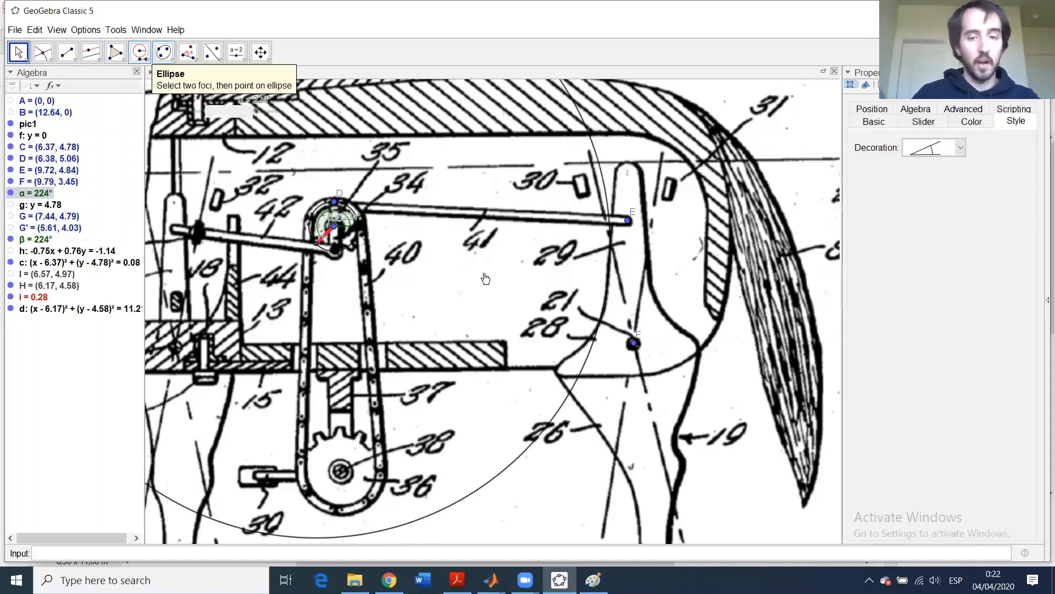
- Draw compass circle e centred at F with radius EF
click(140, 51)
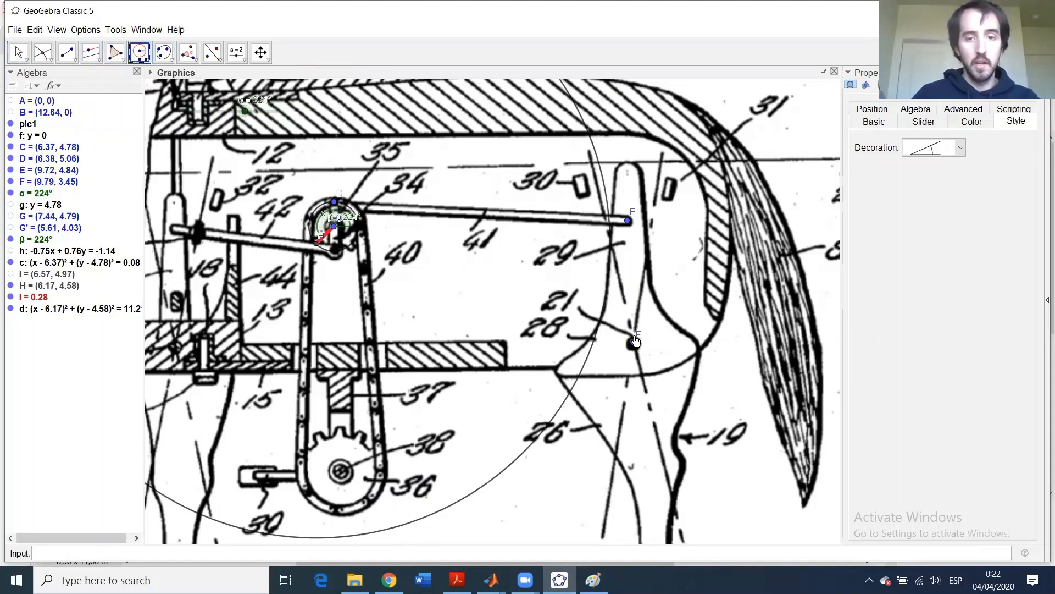
click(635, 345)
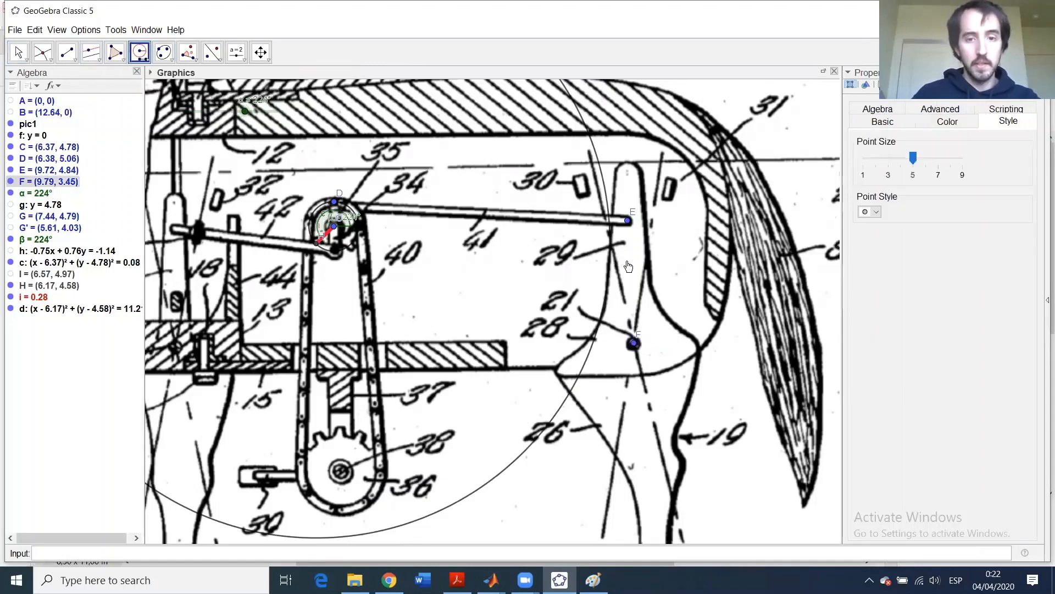
click(629, 223)
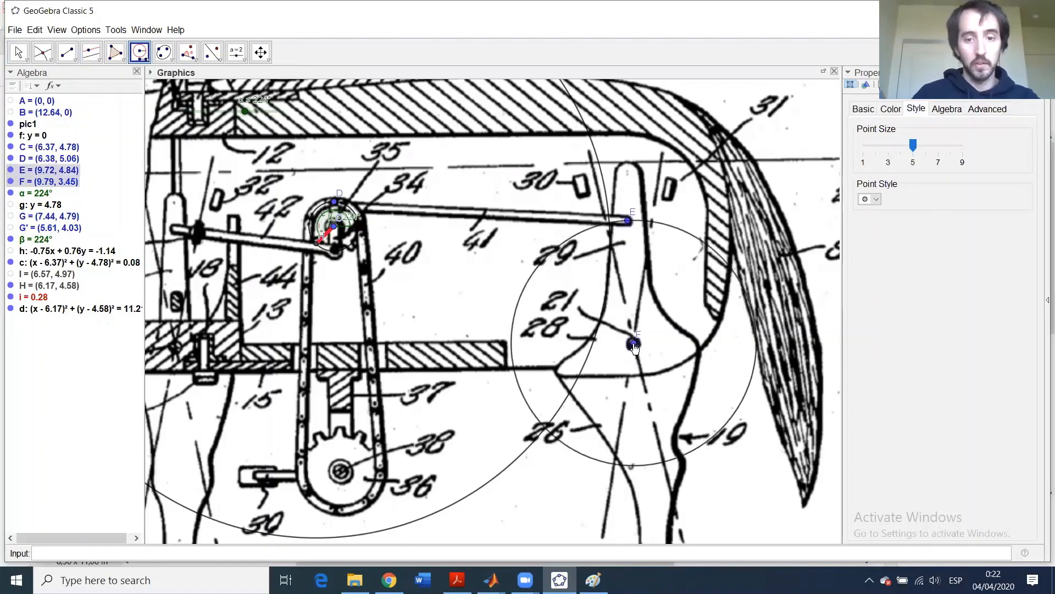
click(635, 345)
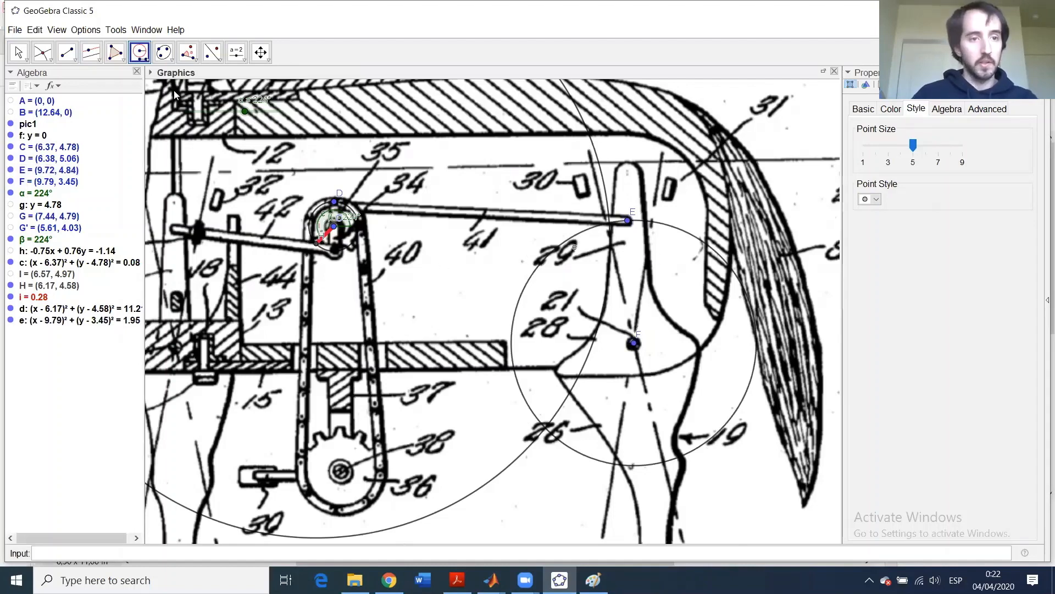
- Sweep slider α up and back down, leaving it at 198°
click(18, 52)
drag(243, 114, 317, 122)
mouse_move(237, 117)
mouse_down()
mouse_move(207, 115)
mouse_move(314, 144)
mouse_move(238, 134)
mouse_up()
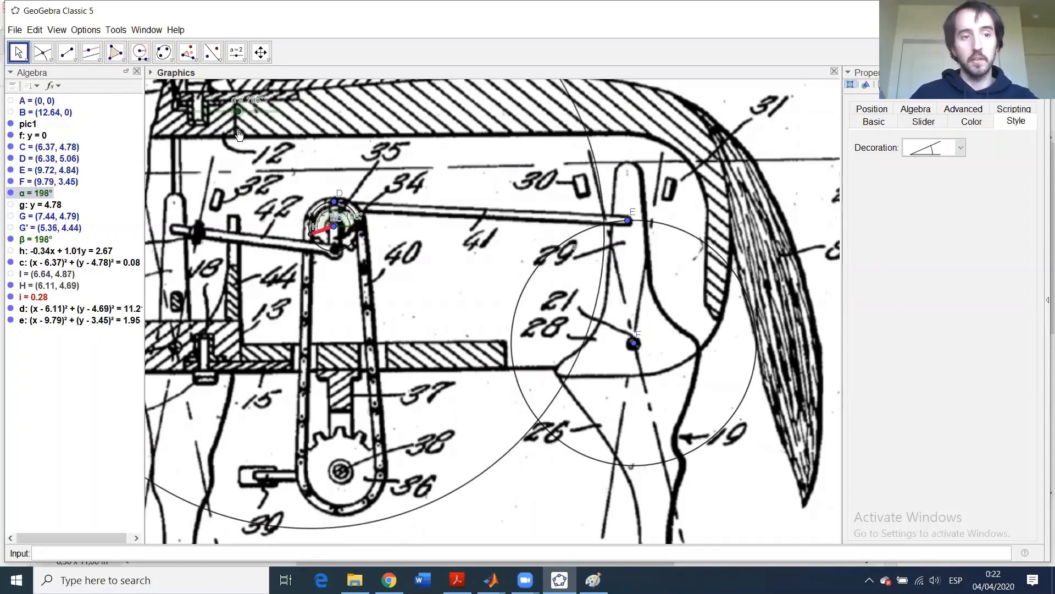
click(68, 54)
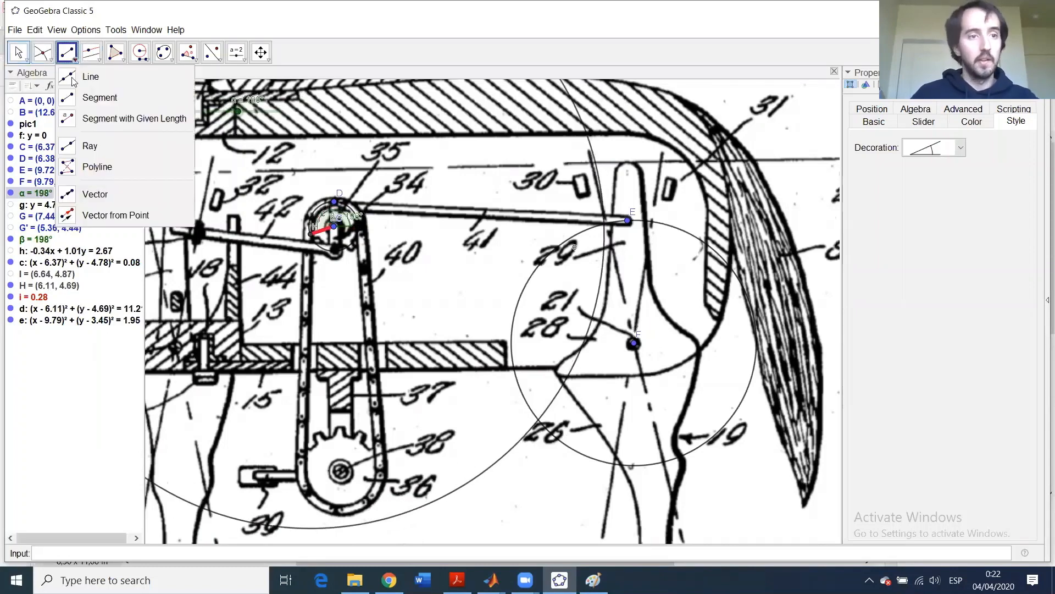
- Intersect circles d and e to create points K and J
click(41, 53)
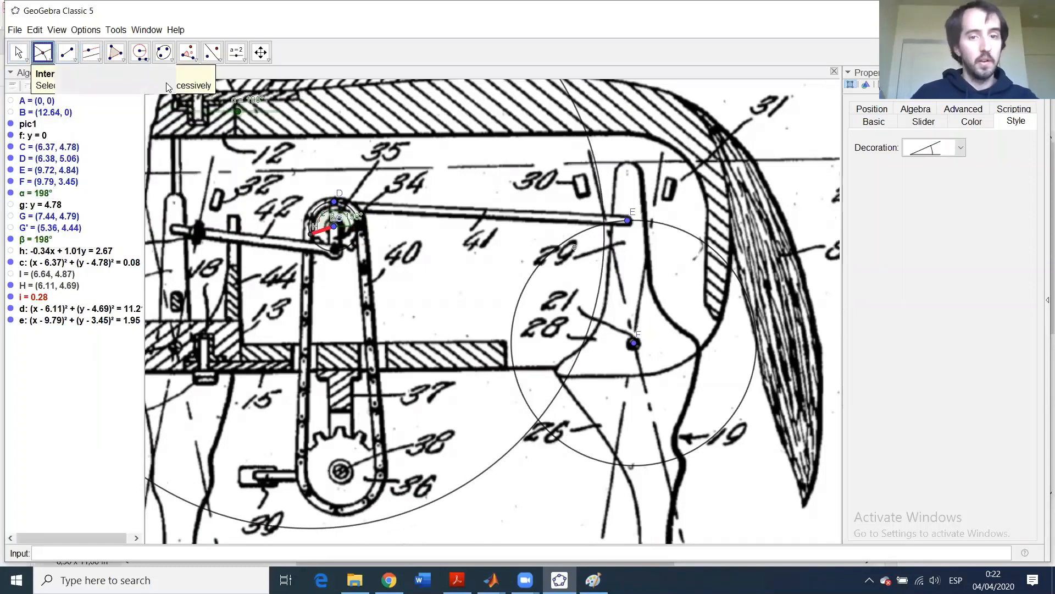
click(599, 182)
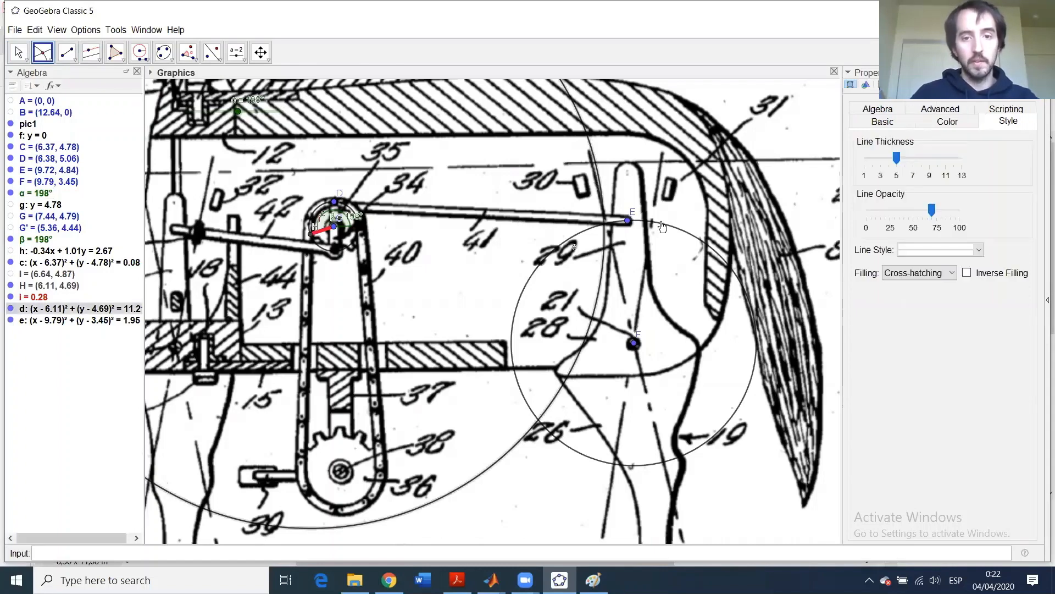
click(664, 227)
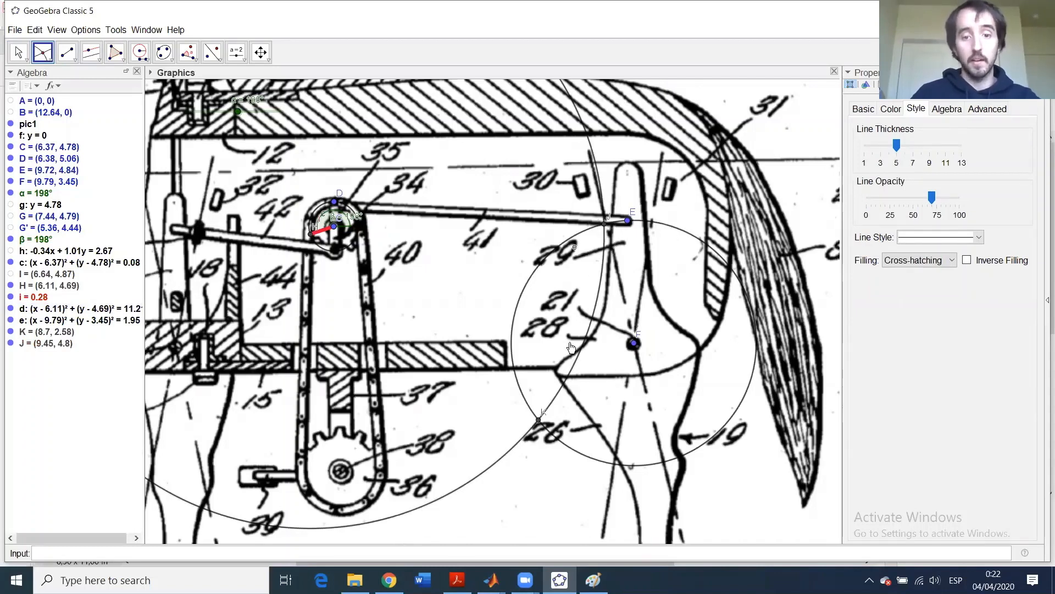
- Hide point K, circles e and d, and points E and D; turn α to 292°
click(11, 331)
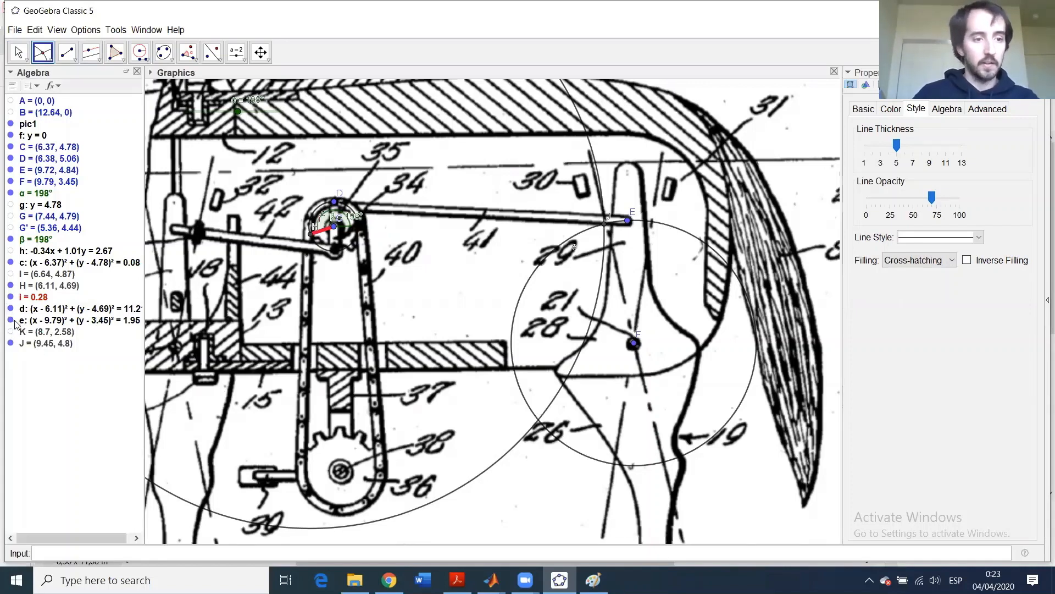
click(11, 320)
click(10, 308)
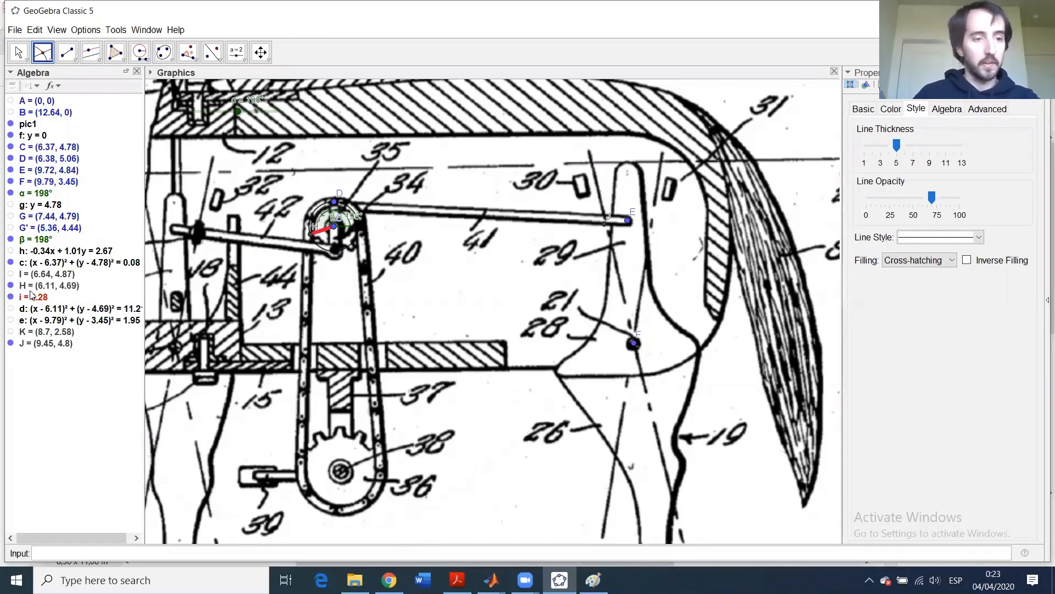
click(10, 170)
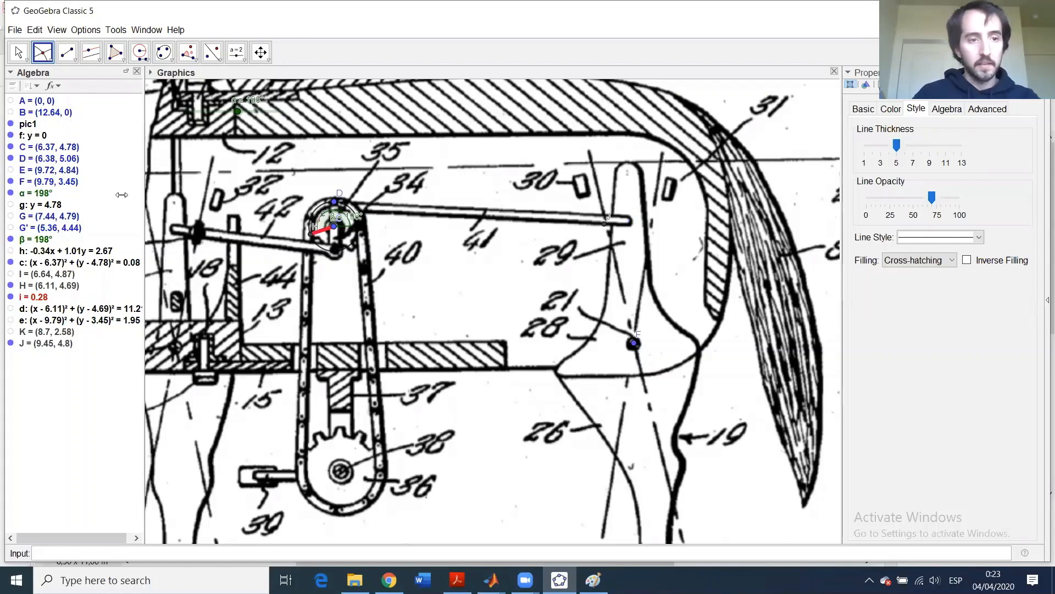
click(10, 158)
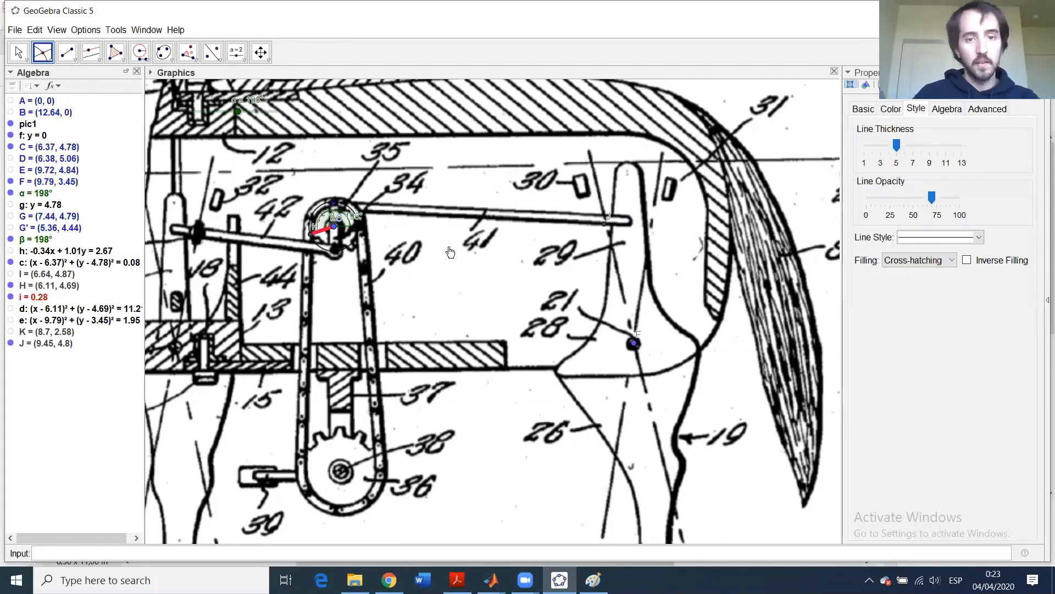
drag(239, 112, 274, 127)
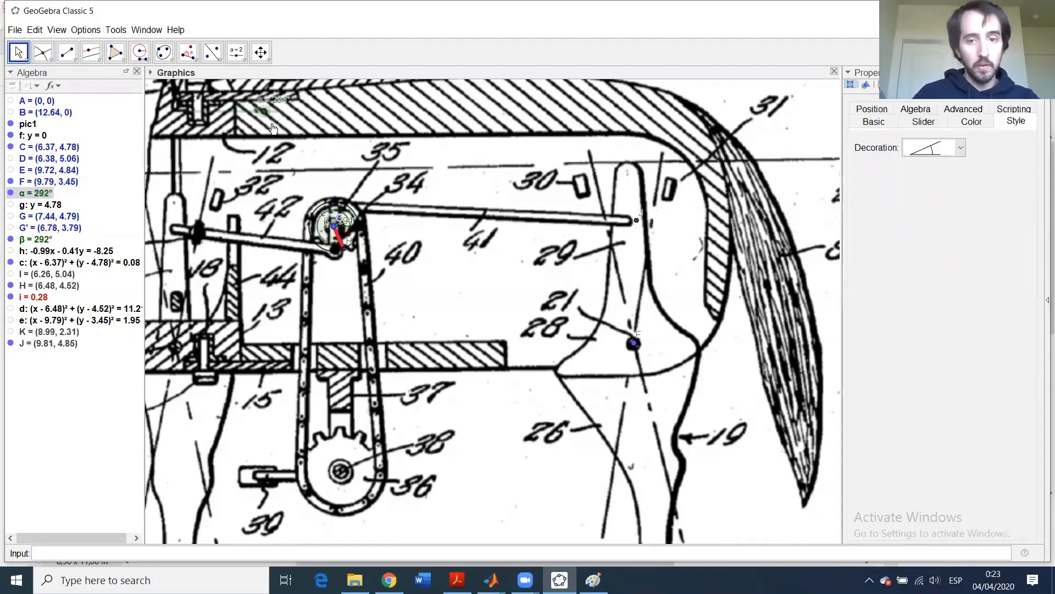
- Draw link segments j from H to J and k from J to F
drag(321, 134, 202, 111)
click(67, 55)
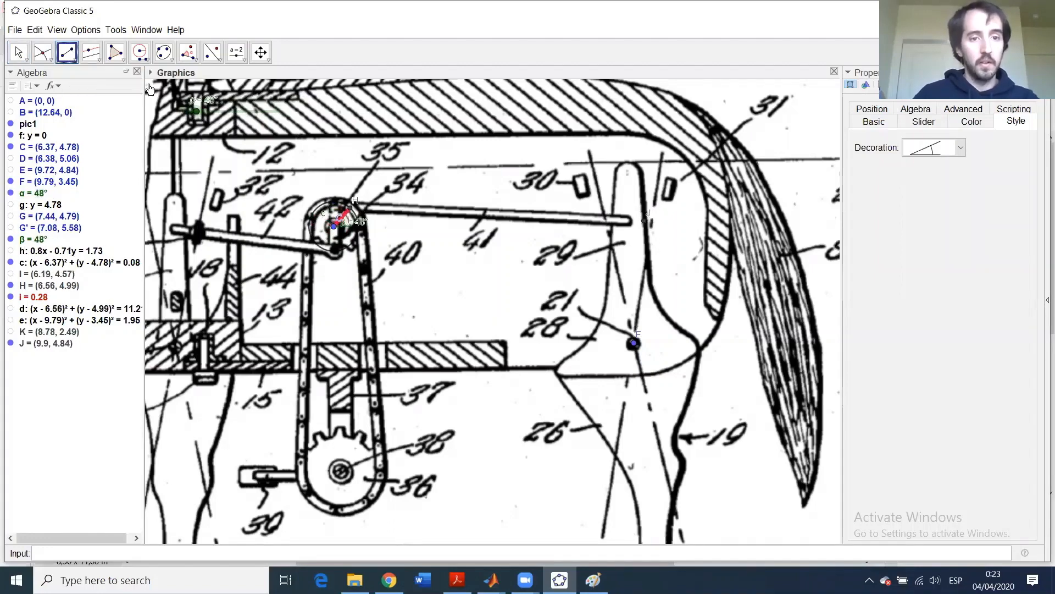
click(352, 211)
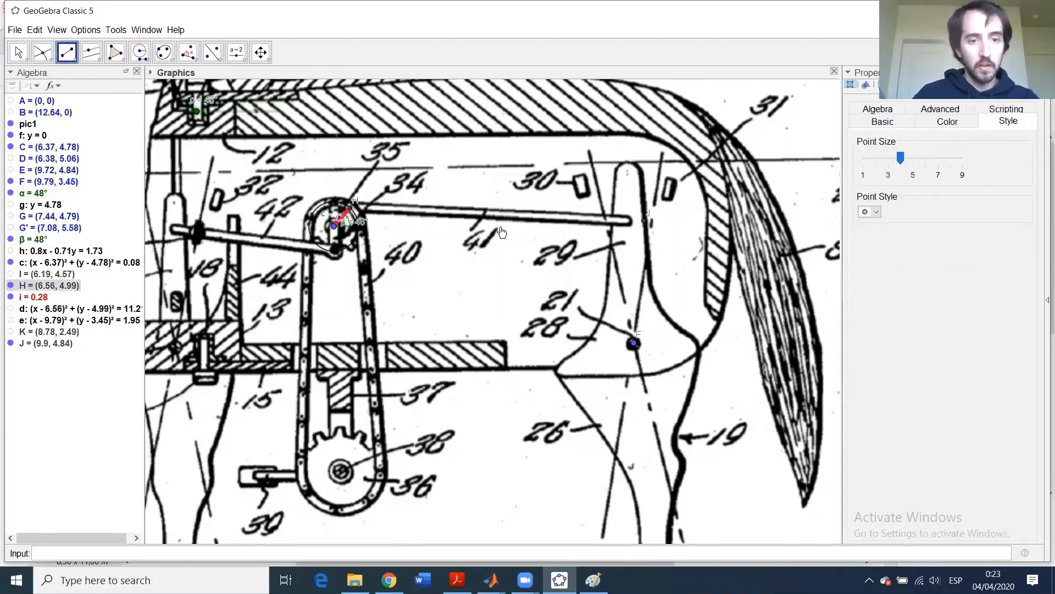
click(647, 222)
click(645, 222)
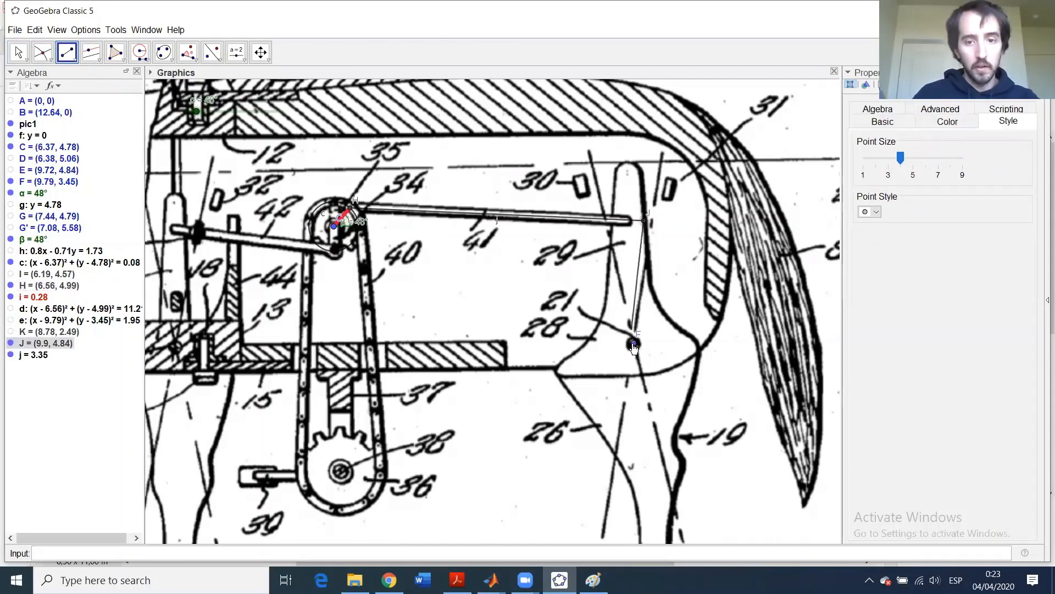
click(634, 343)
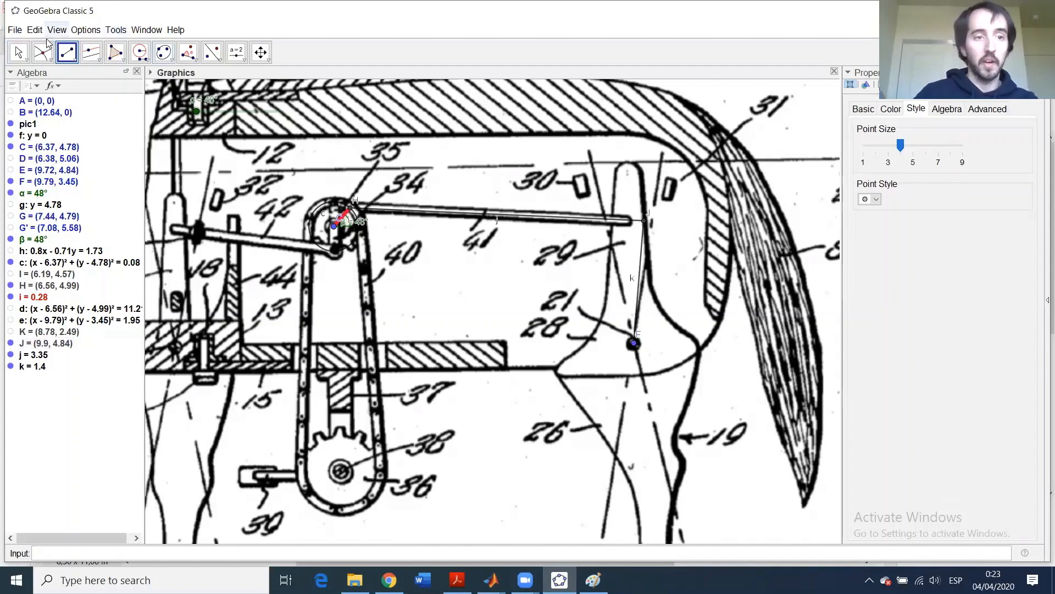
- Make link j green with line thickness 13 and full opacity
click(18, 52)
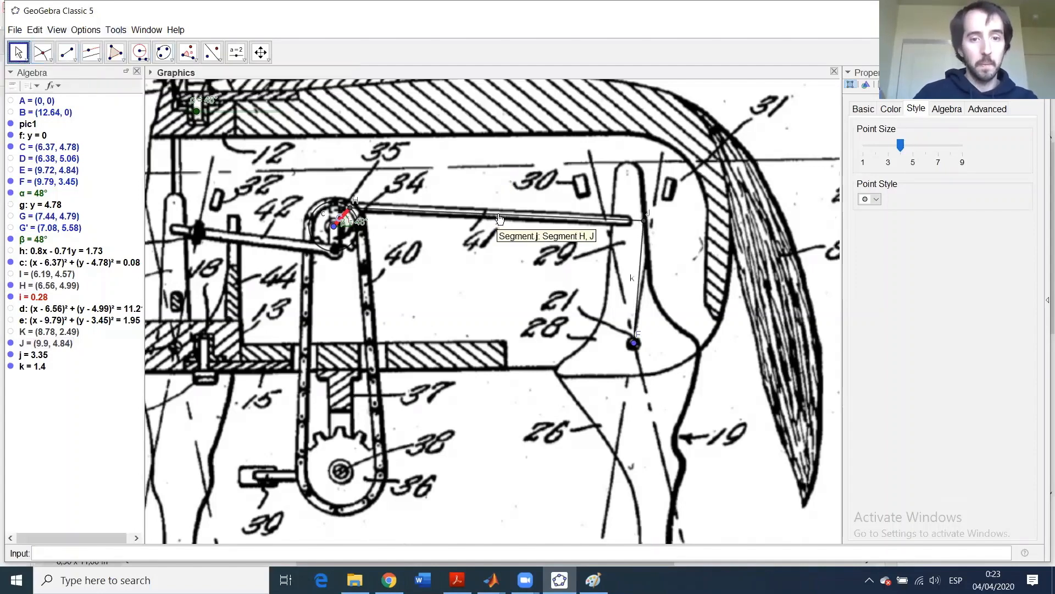
click(496, 214)
drag(897, 145, 967, 146)
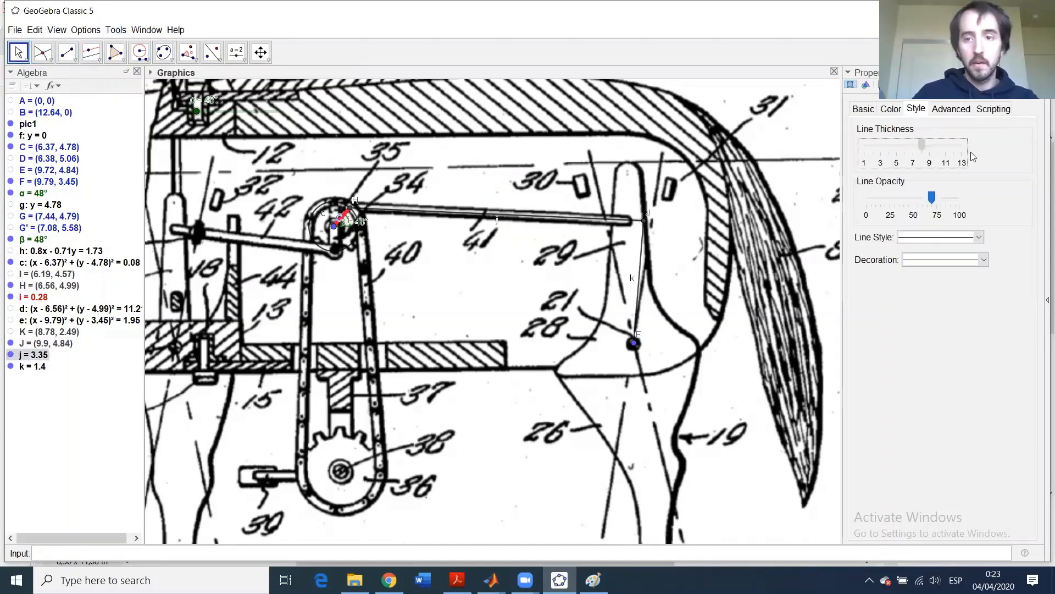
click(977, 198)
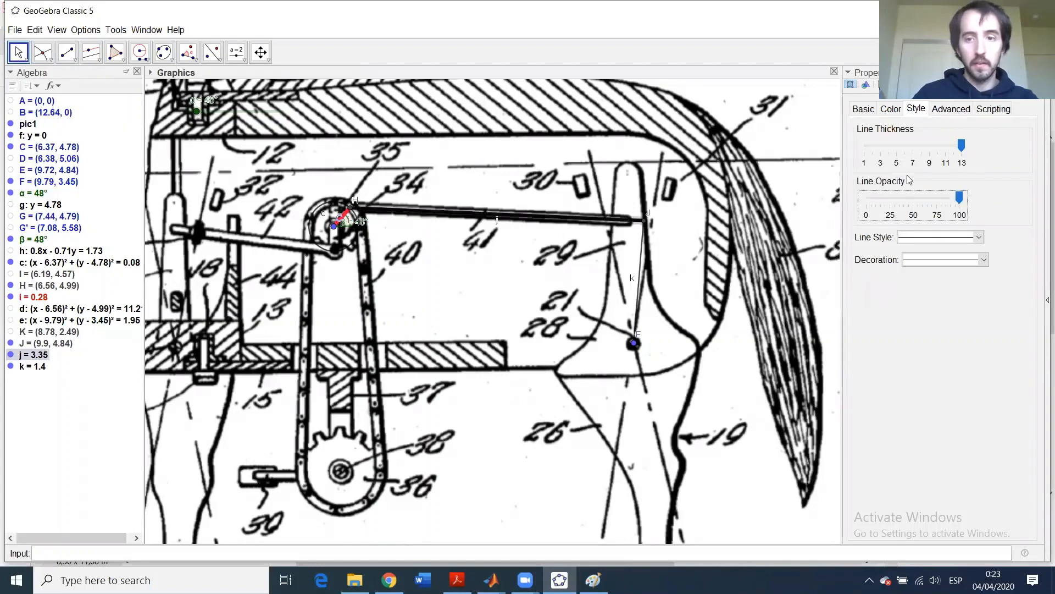
click(893, 111)
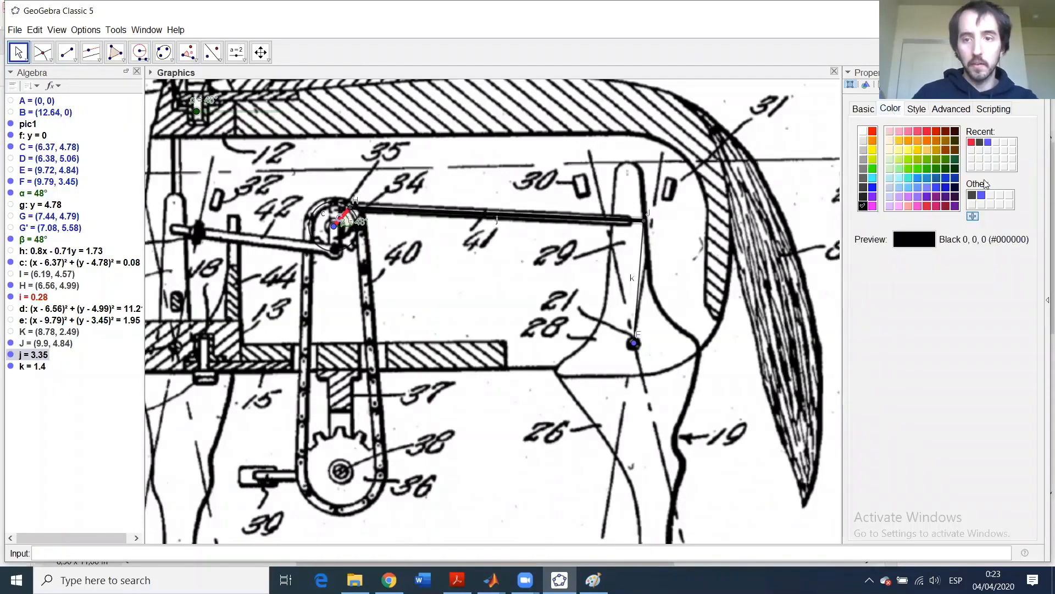
click(936, 159)
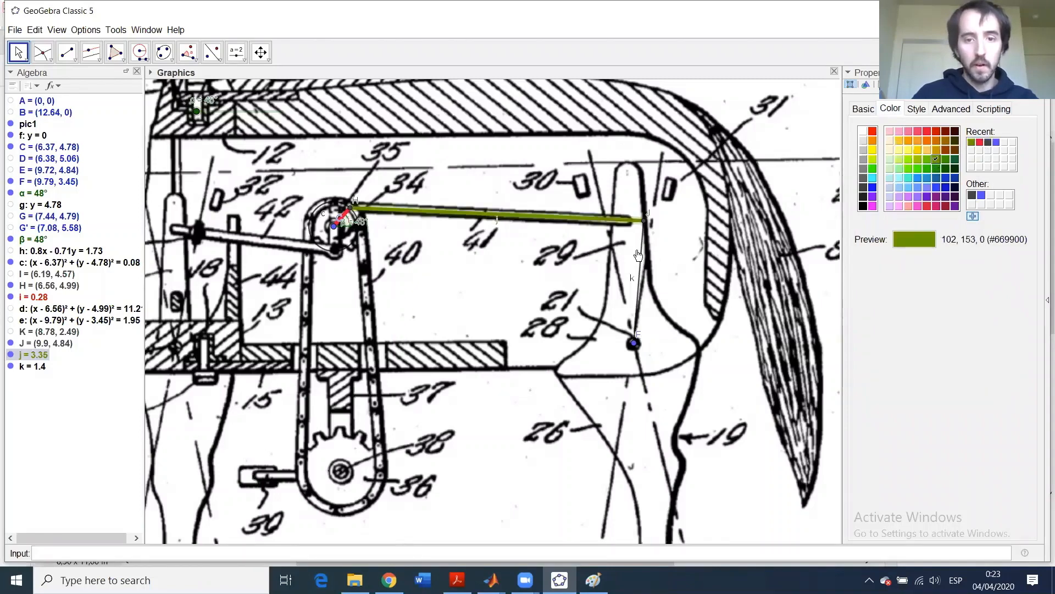
- Make link k blue with line thickness 13 and full opacity
click(643, 251)
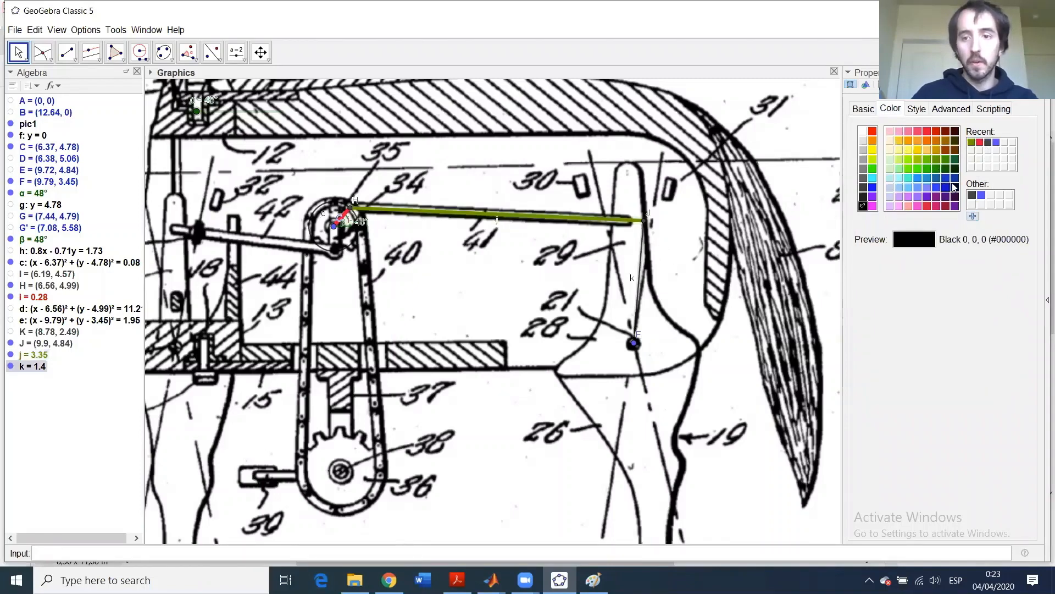
click(926, 178)
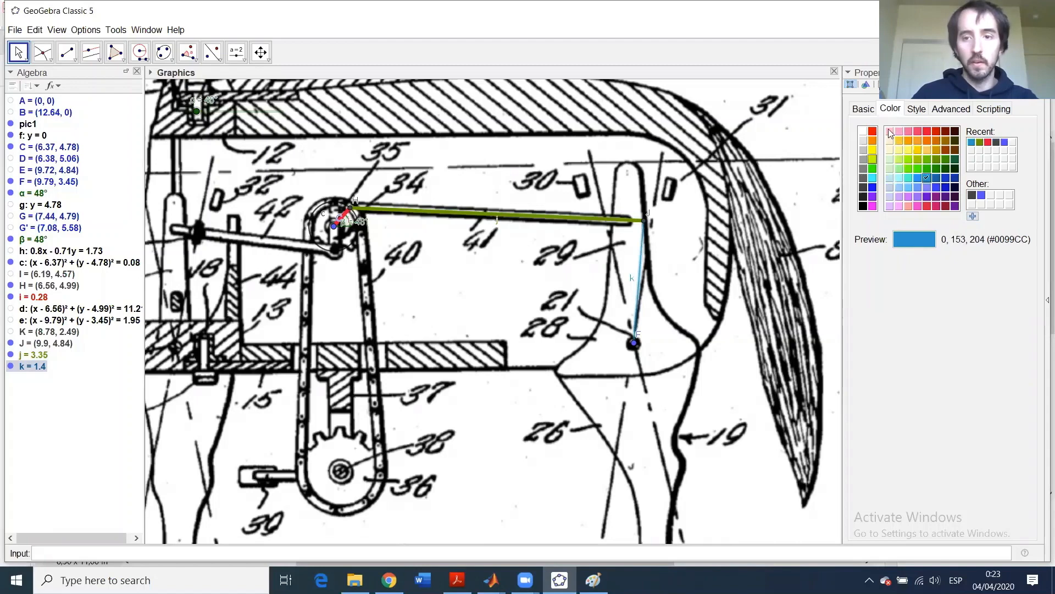
click(915, 109)
click(901, 144)
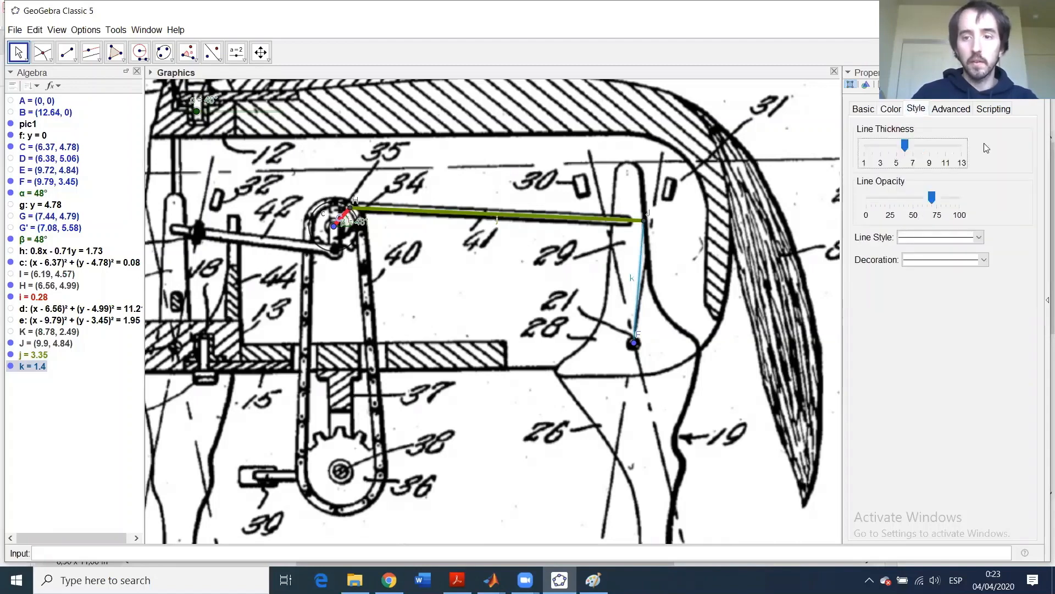
drag(905, 144, 961, 144)
drag(933, 197, 977, 193)
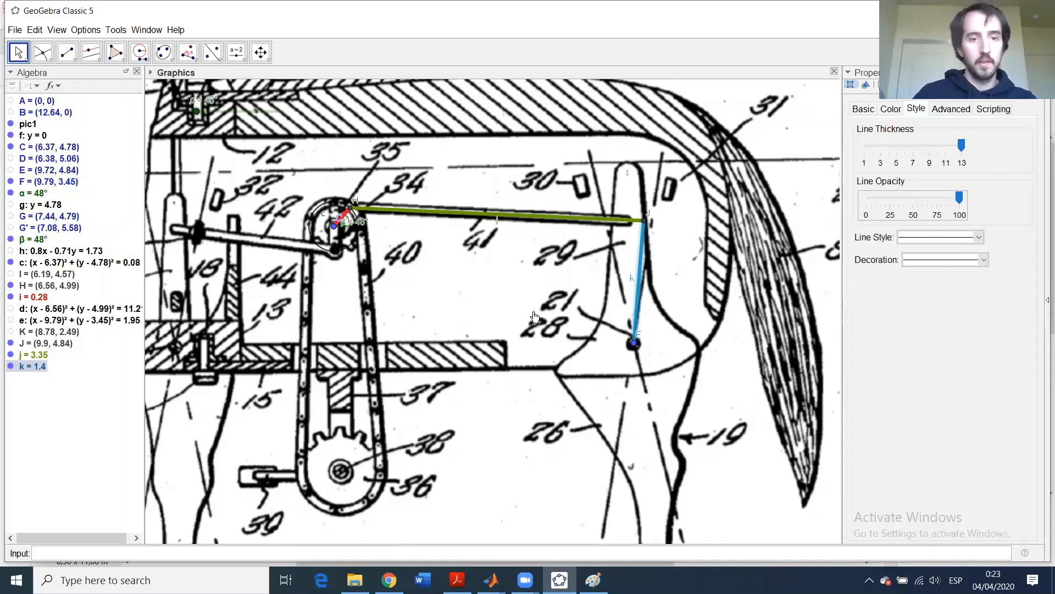
- Zoom out, animate slider α, and pause the animation at α = 115°
scroll(673, 319, down, 3)
scroll(673, 319, down, 3)
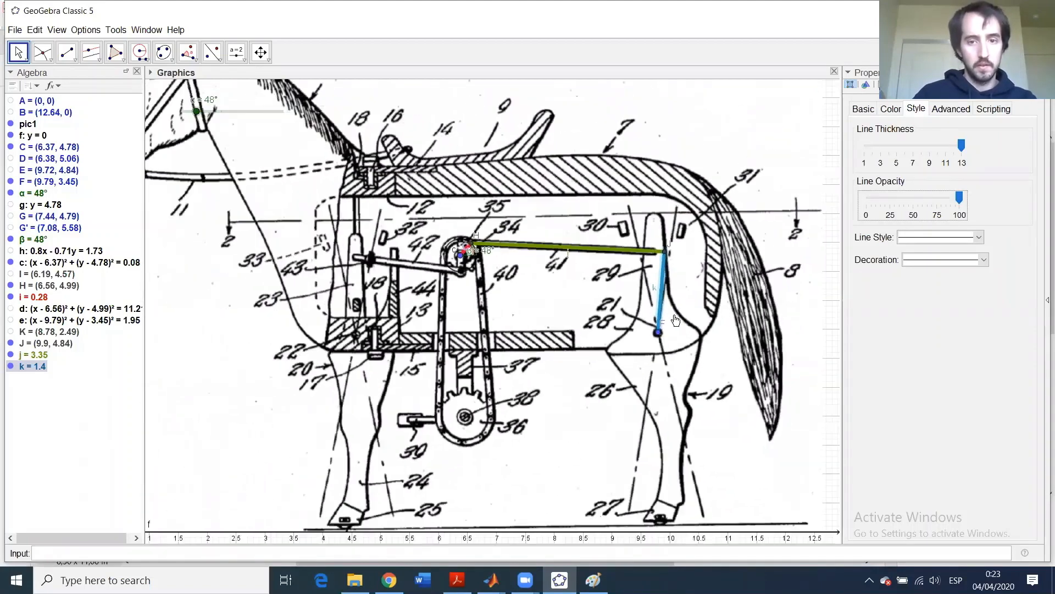
right_click(207, 109)
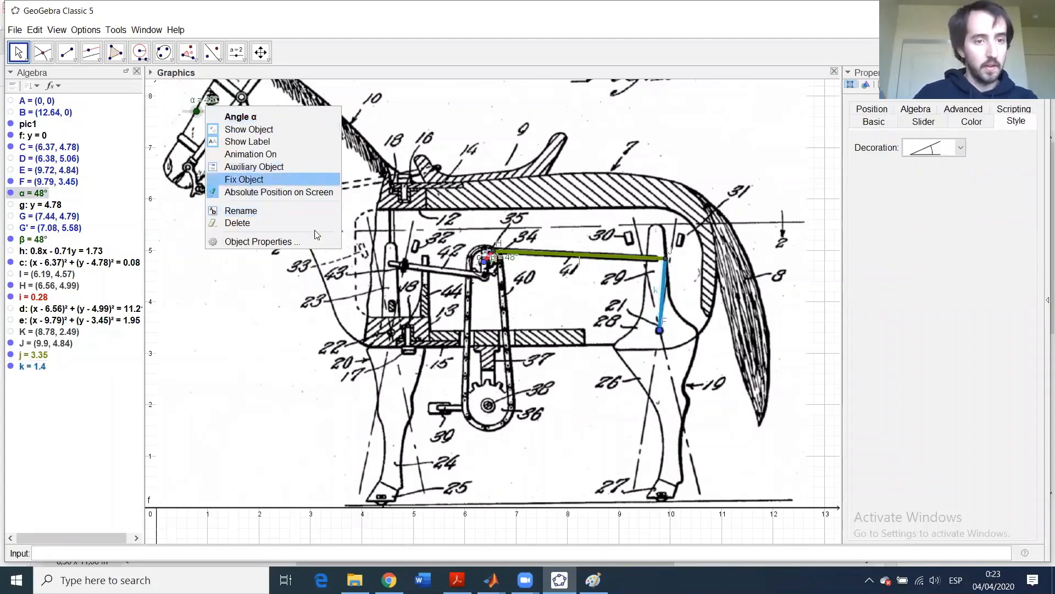
click(298, 155)
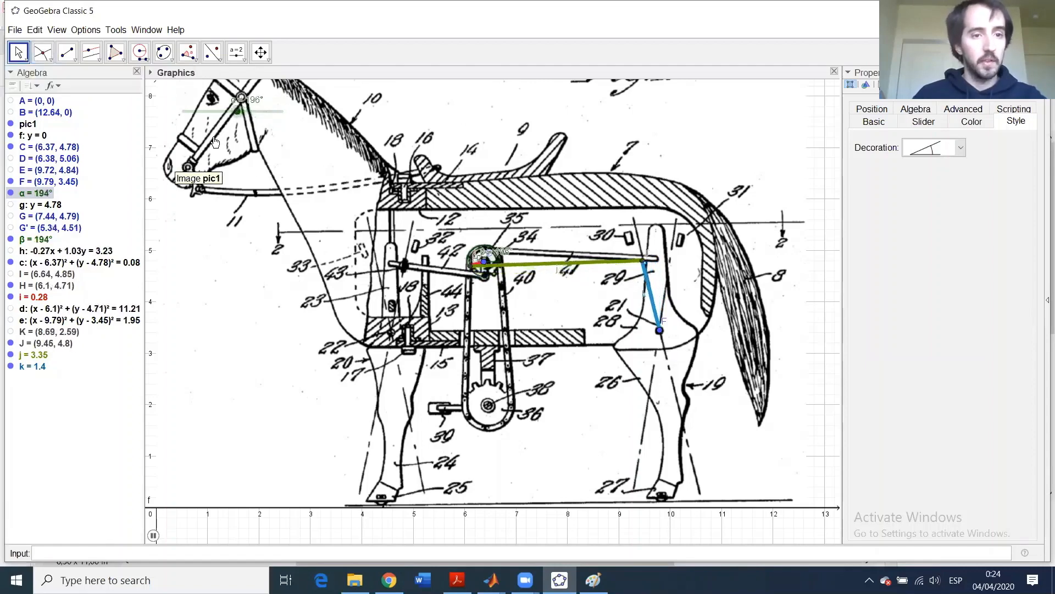
click(155, 535)
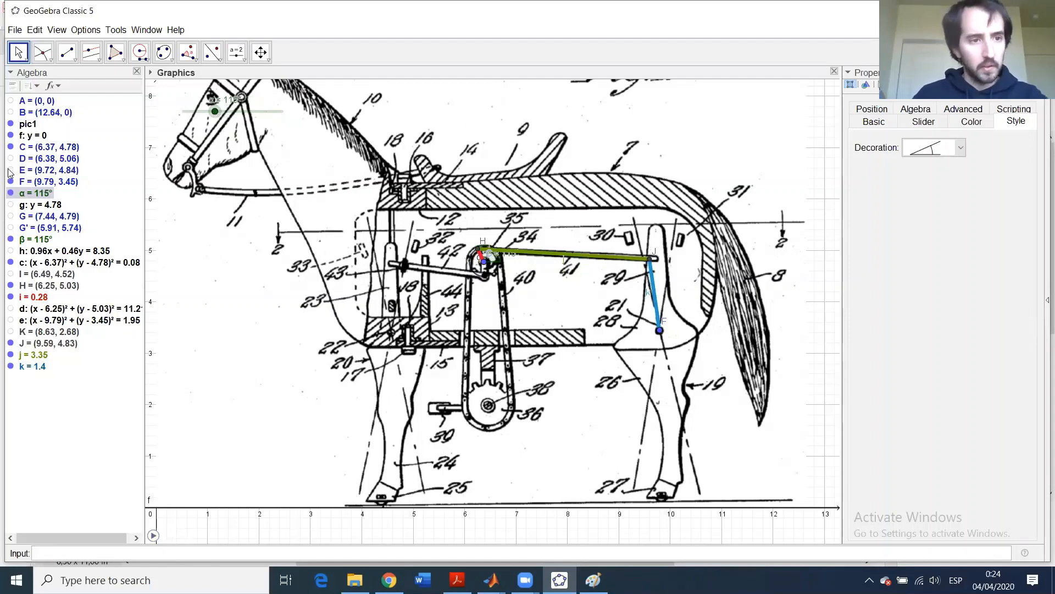
click(10, 173)
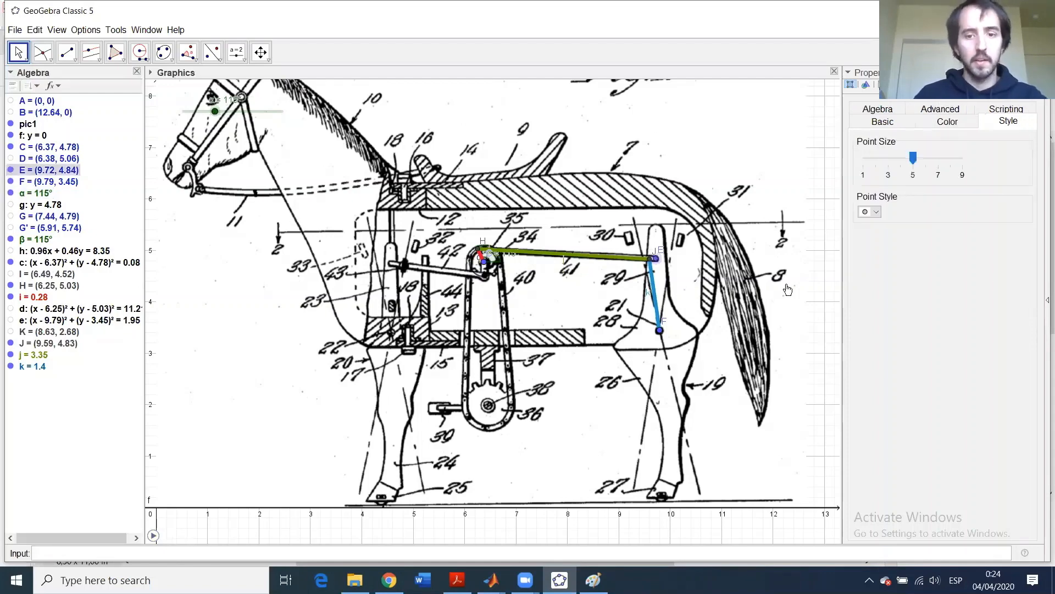
- Place point L on the horse's rear hoof at (9.82, 0.15)
click(50, 59)
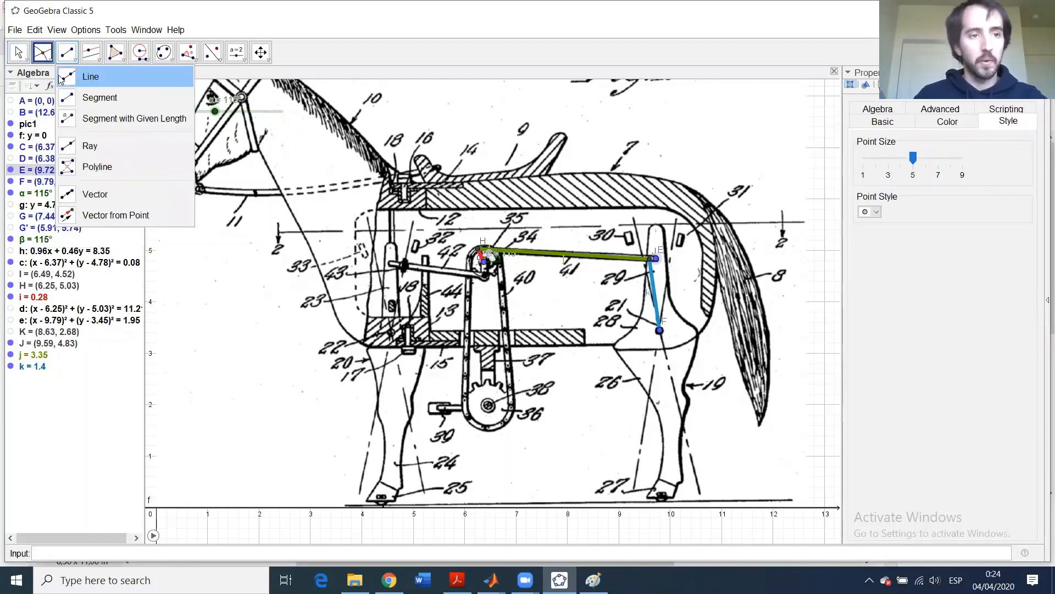
click(61, 76)
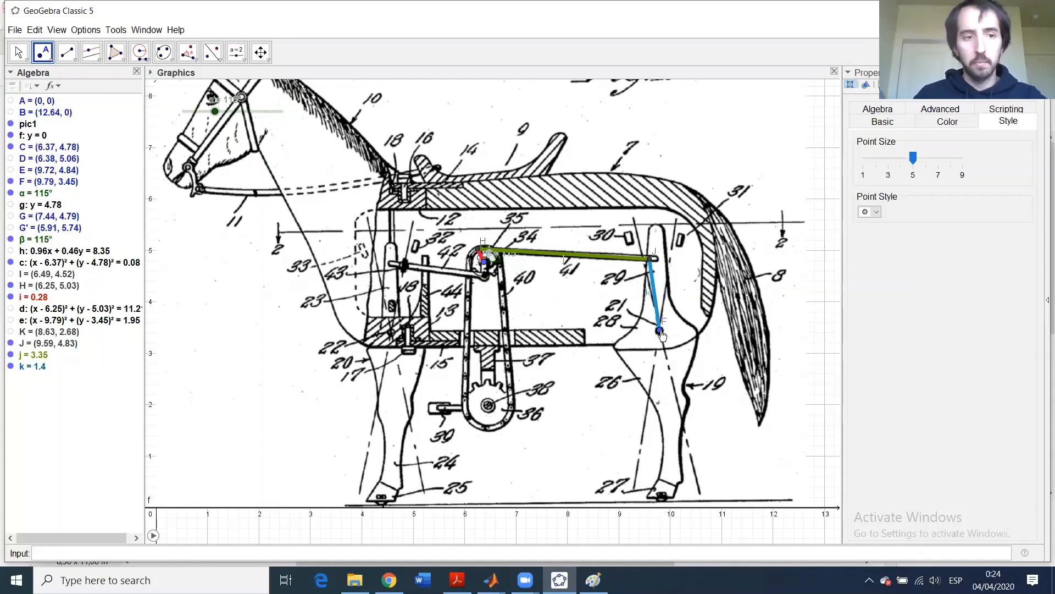
click(662, 500)
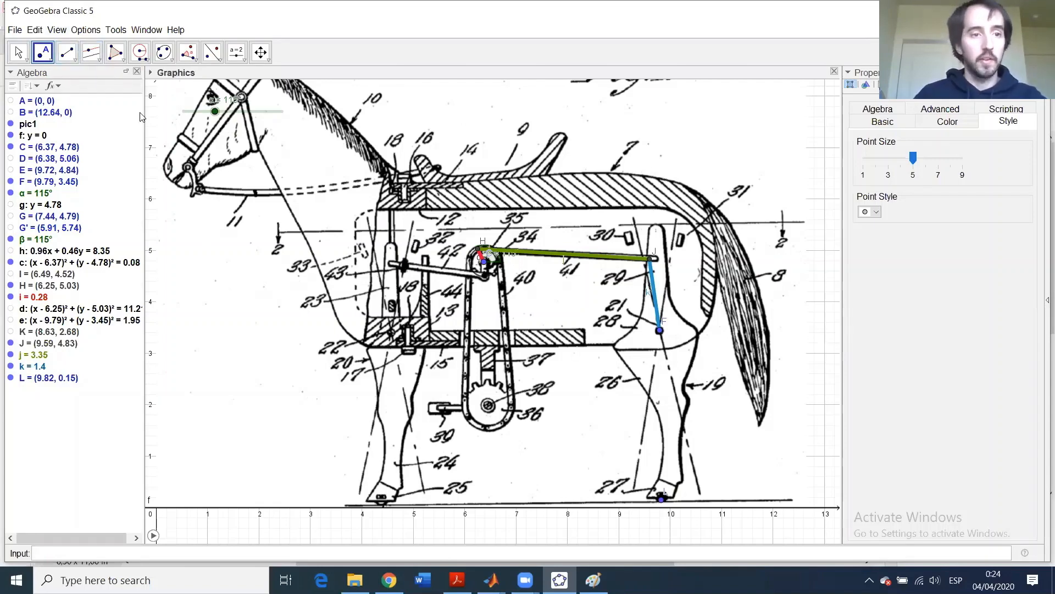
click(98, 59)
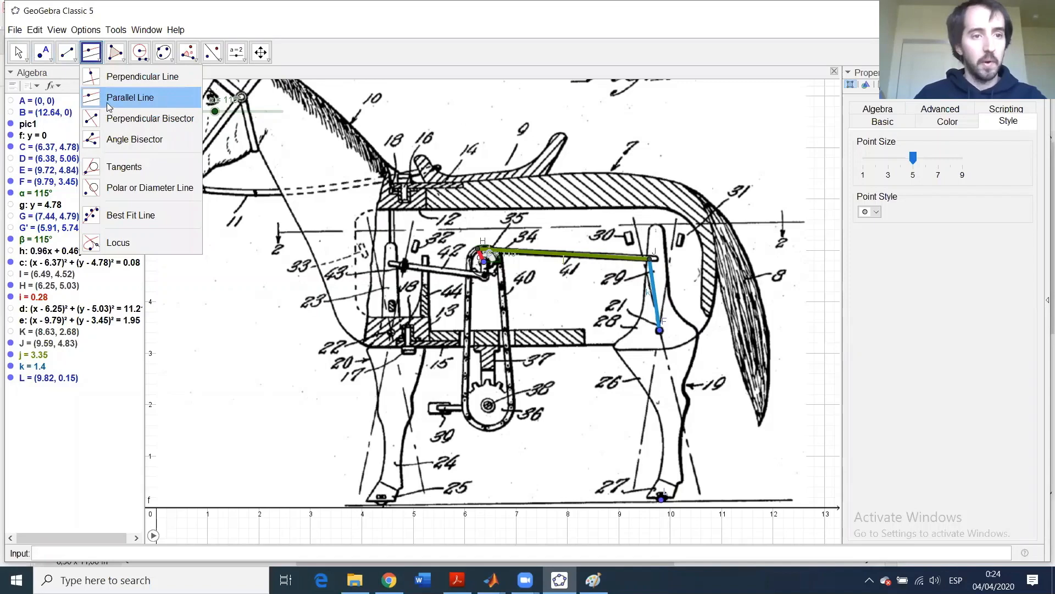
- Draw line l through pivot F parallel to the blue link k
click(108, 106)
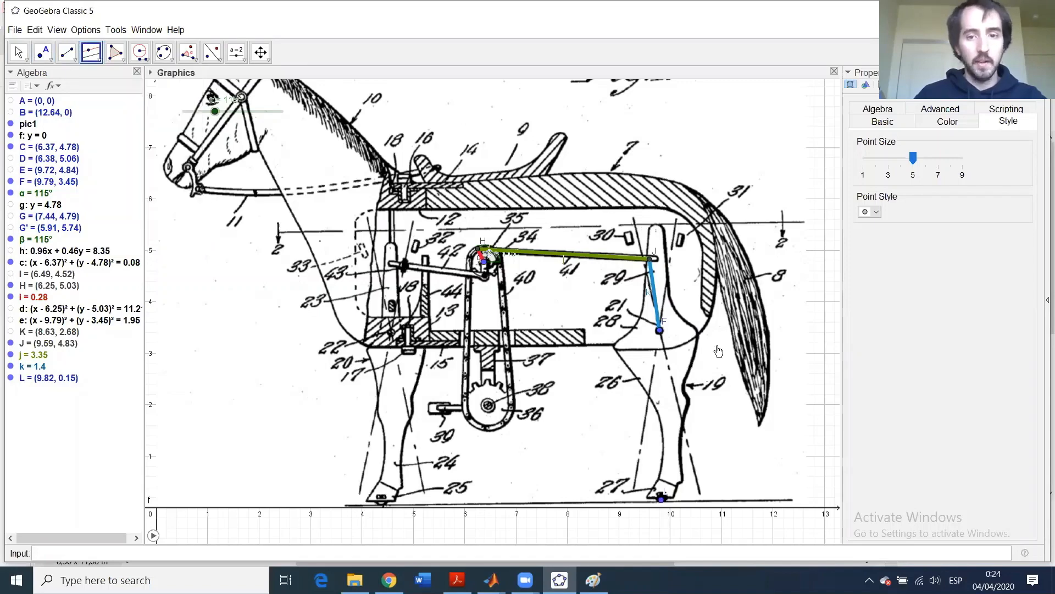
click(653, 285)
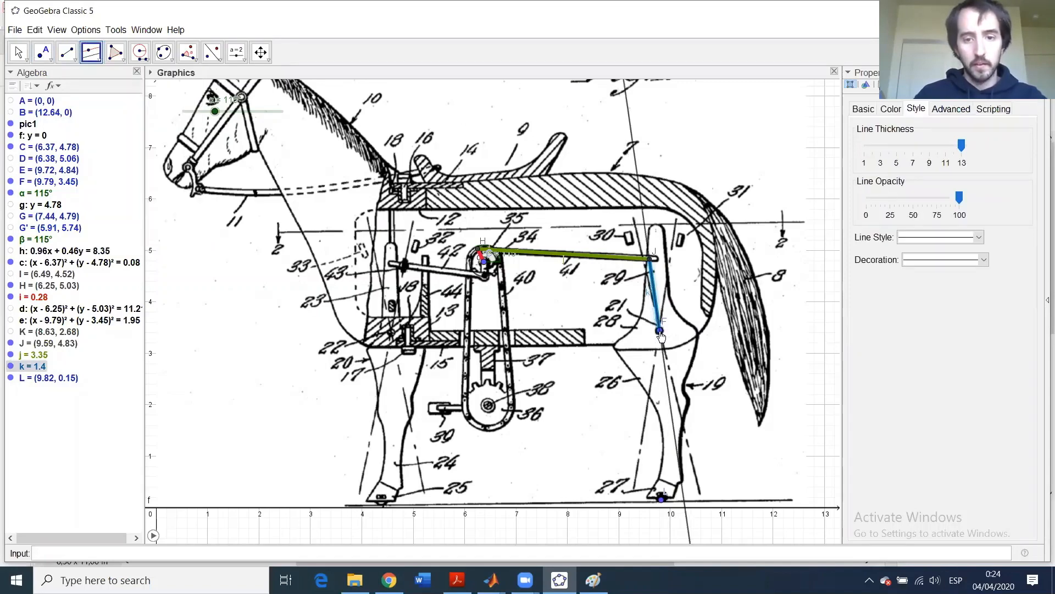
click(660, 331)
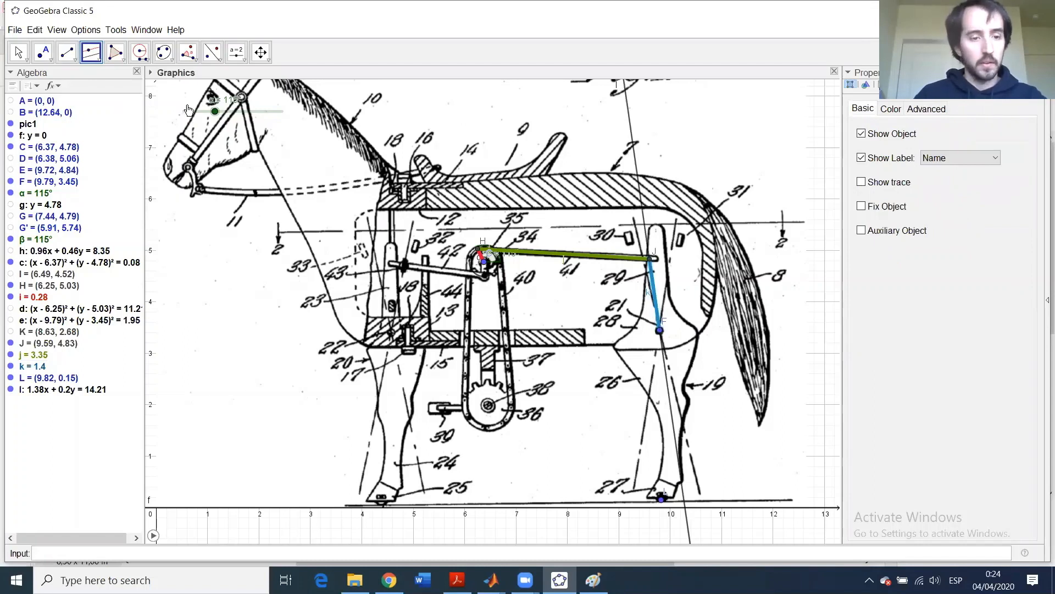
- Run the angle animation and pause it with α at 55°
click(154, 535)
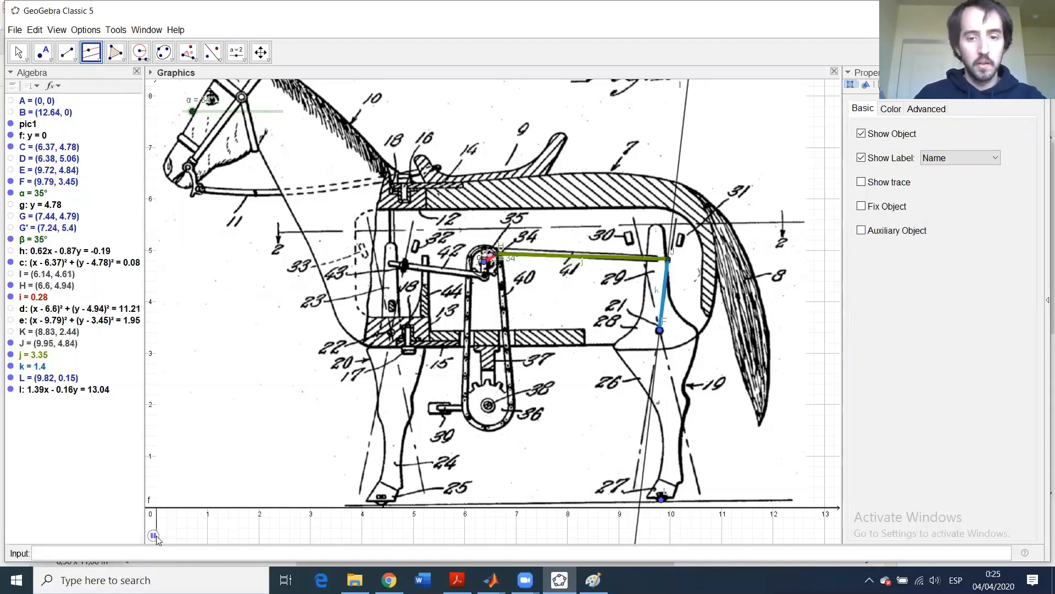
click(154, 536)
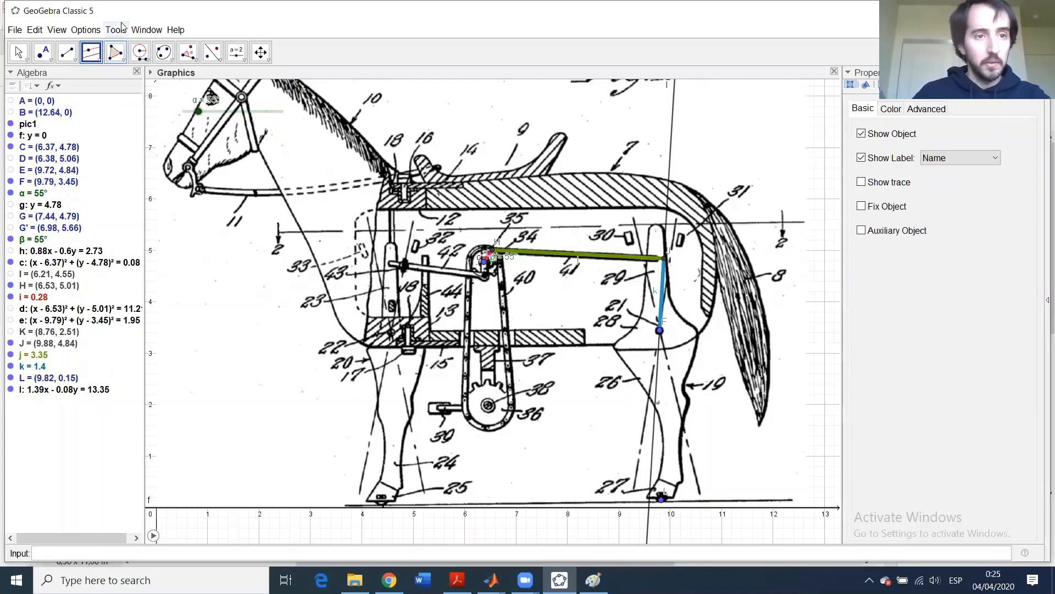
click(140, 53)
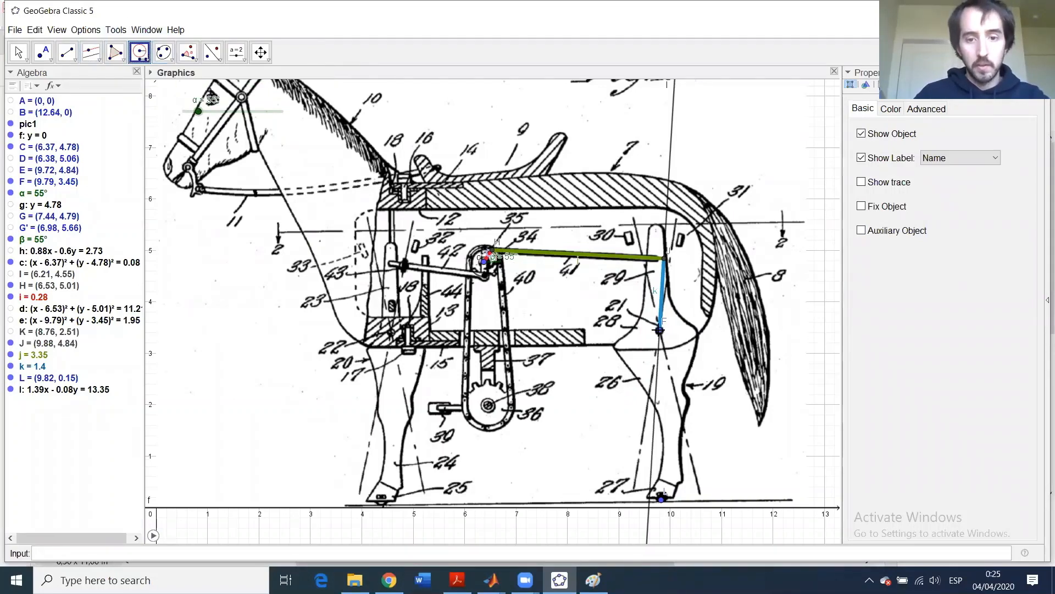
- Draw compass circle p centred on F with radius FL, then animate and pause at α = 242°
click(659, 330)
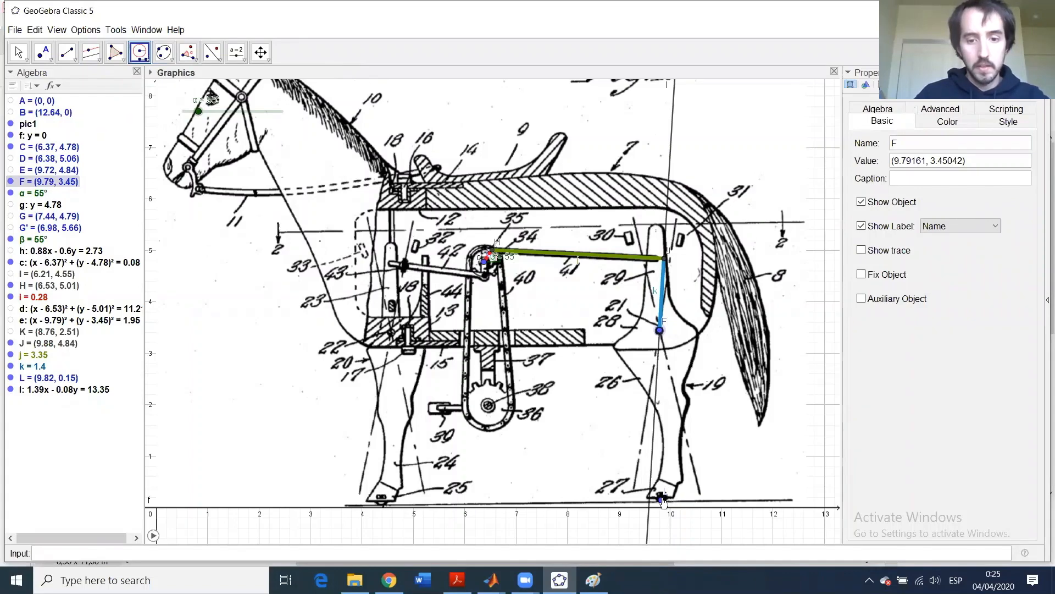
click(663, 500)
click(660, 331)
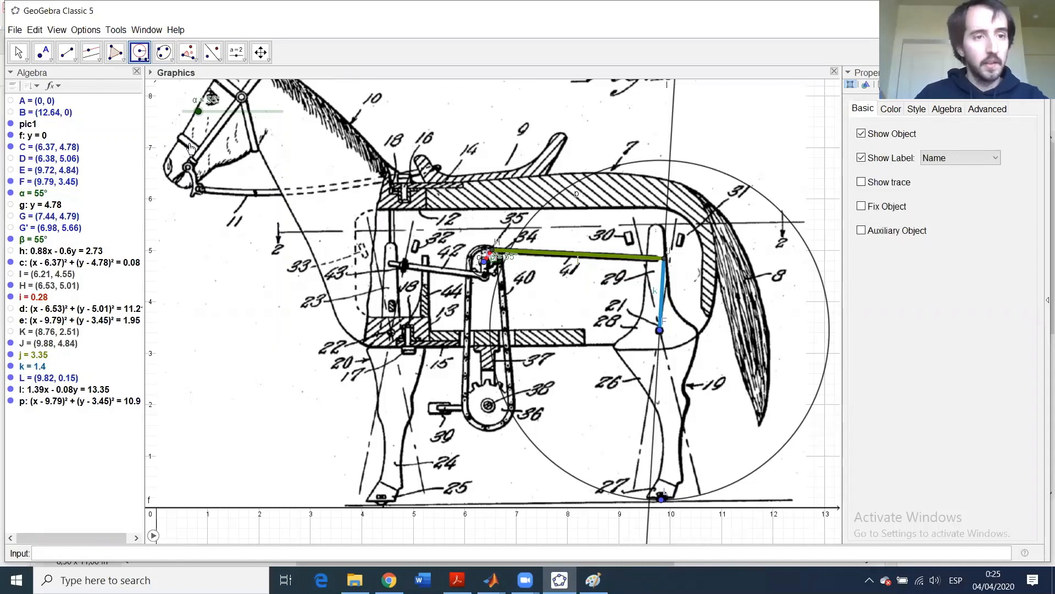
click(154, 535)
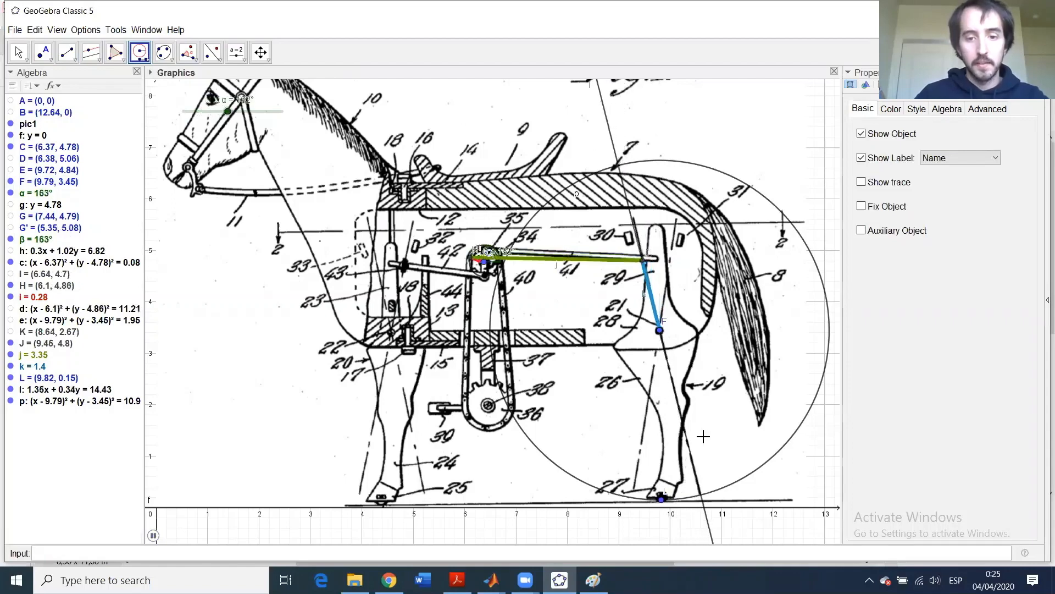
click(153, 535)
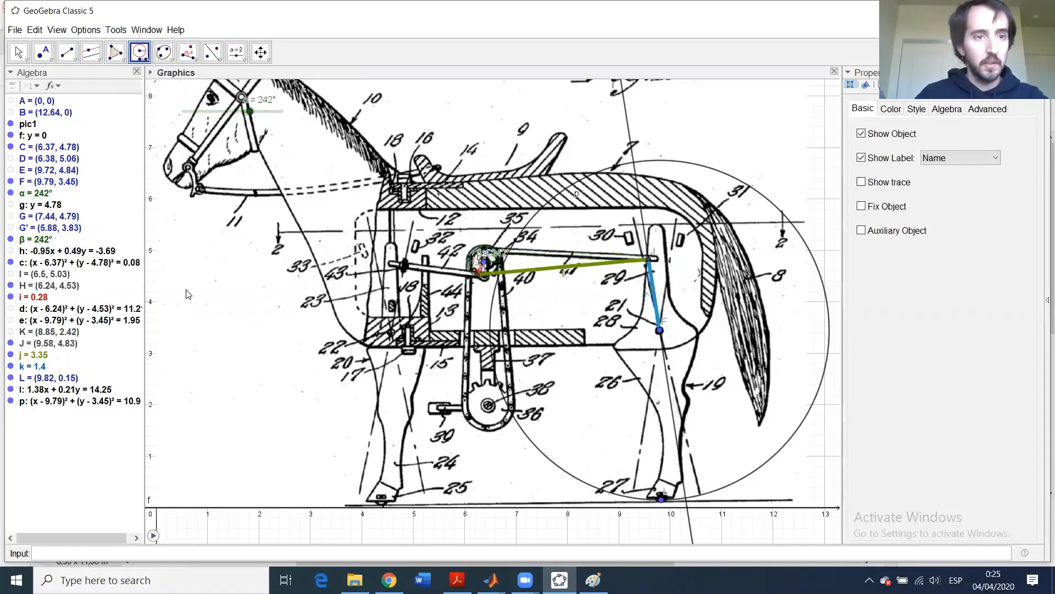
- Intersect line l with circle p to create points N and M
click(45, 54)
click(71, 145)
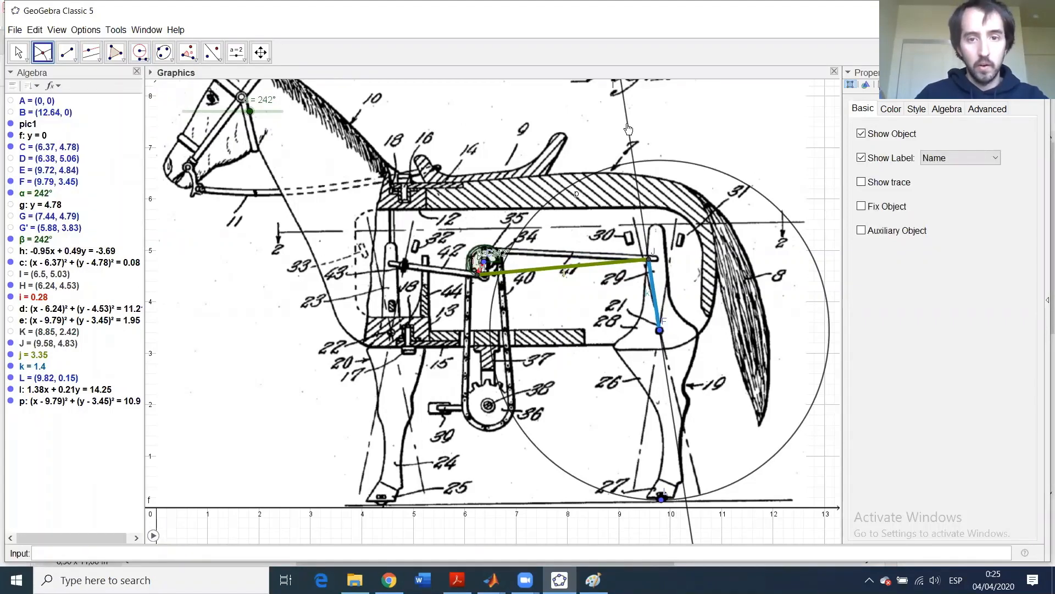
click(658, 294)
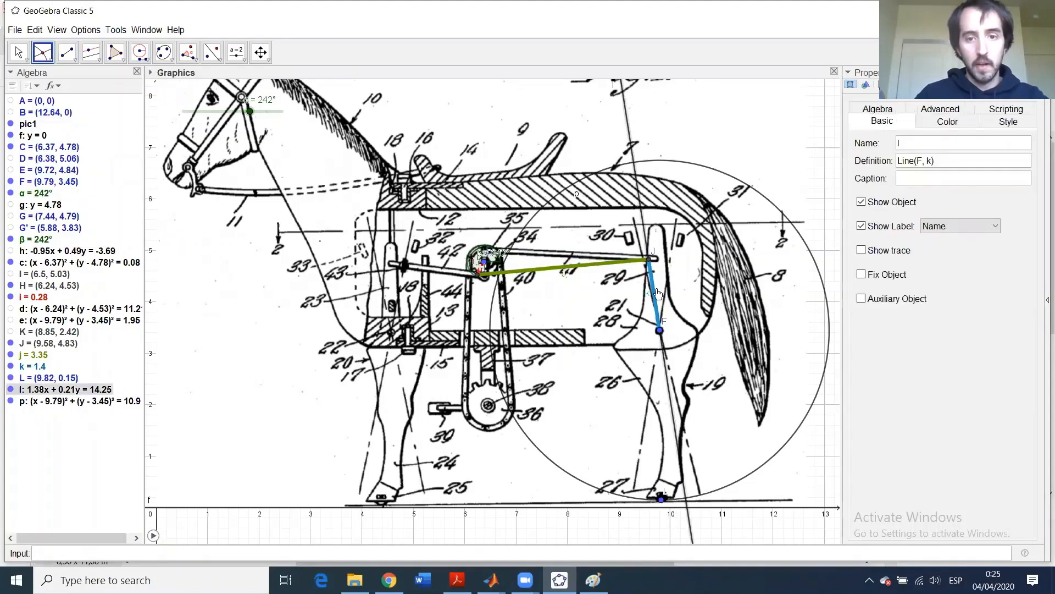
click(745, 481)
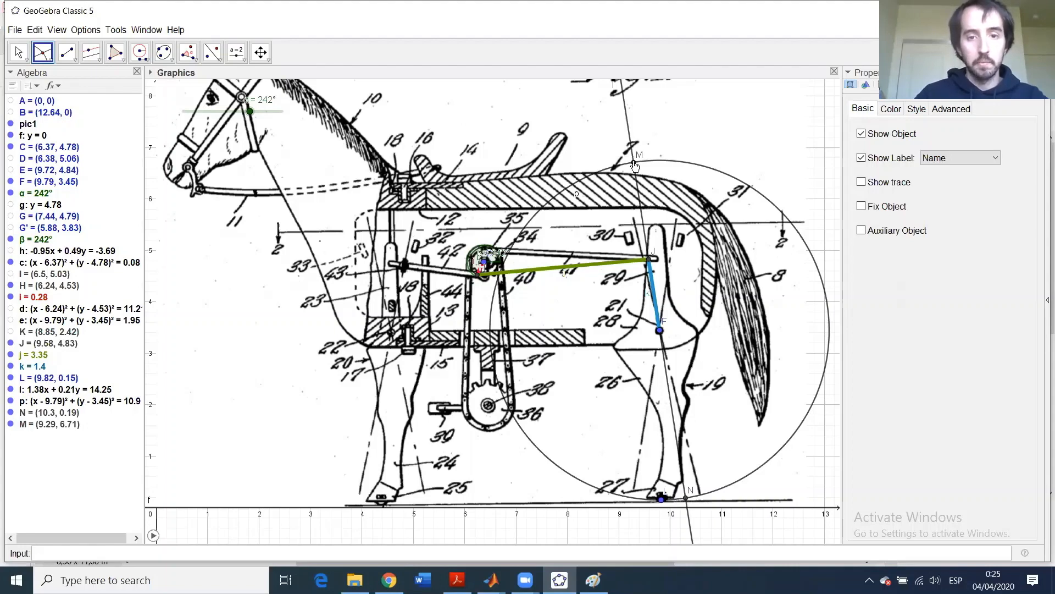
- Hide point M, circle p, line l and point L
click(11, 424)
click(11, 401)
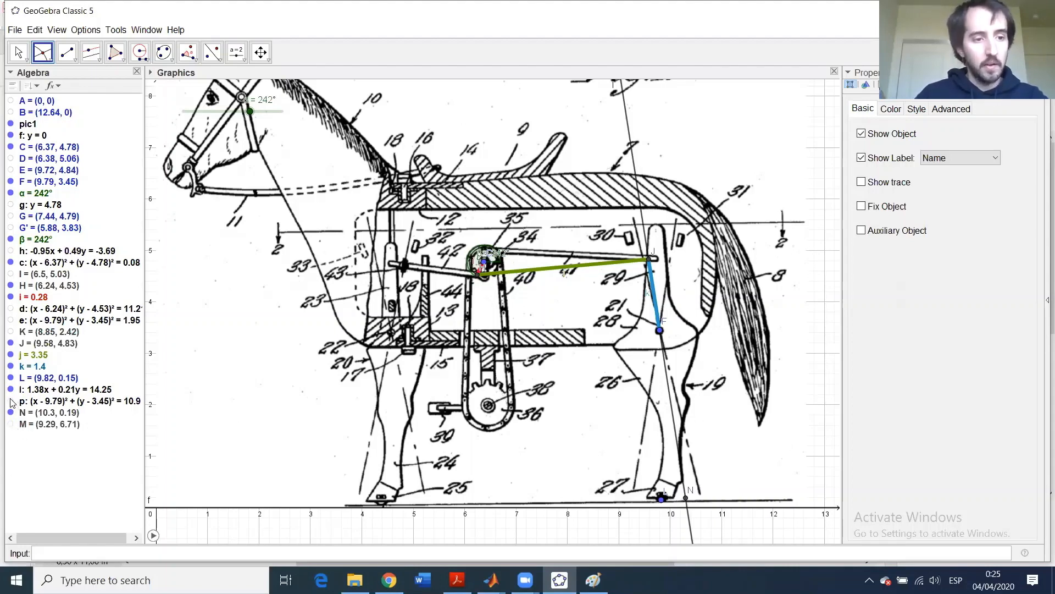
click(11, 389)
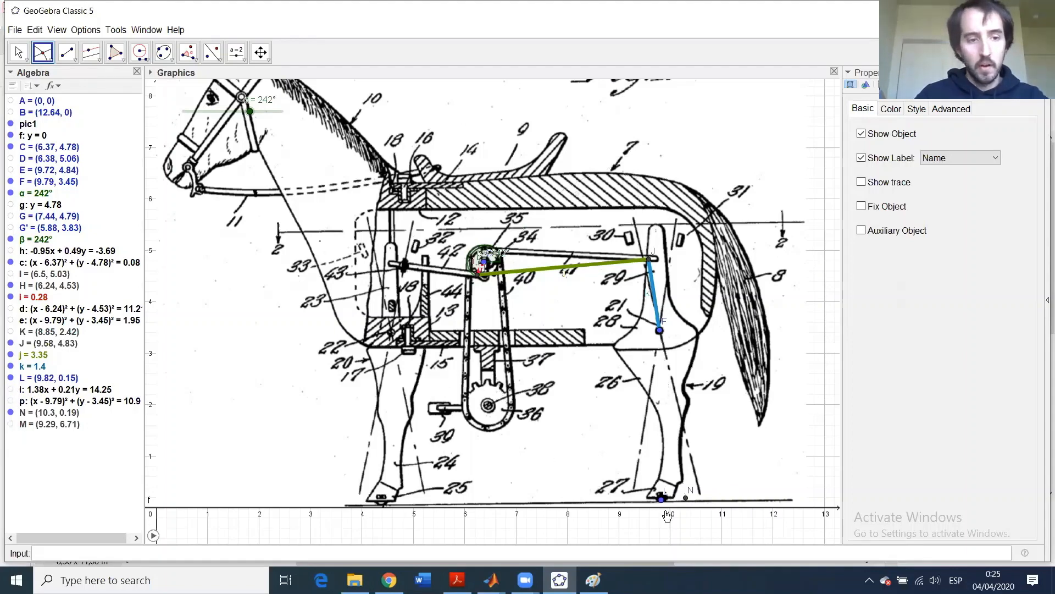
click(11, 378)
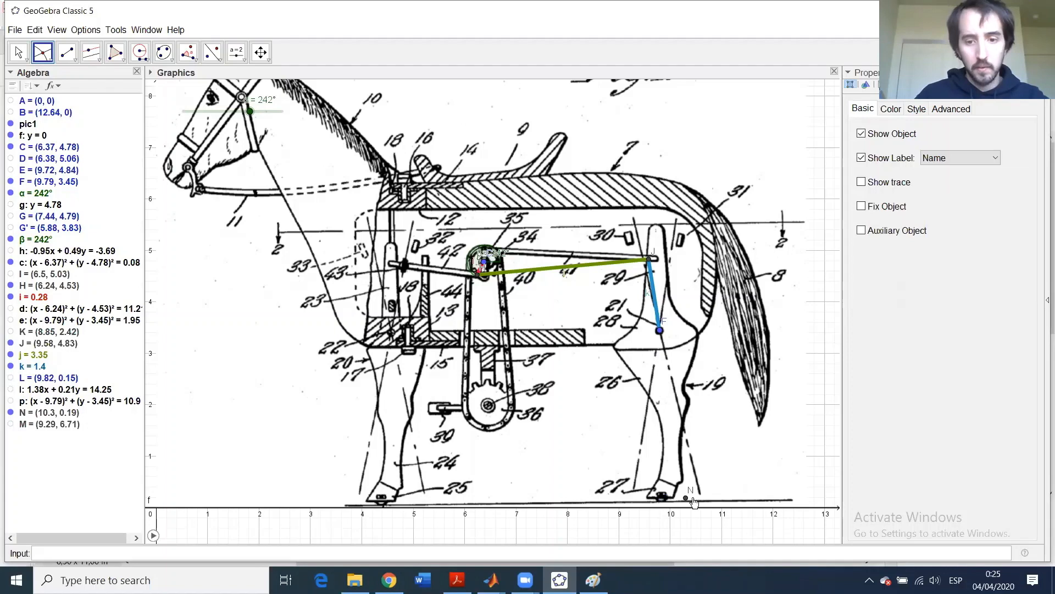
- Draw leg segment m from pivot F to hoof point N
click(67, 53)
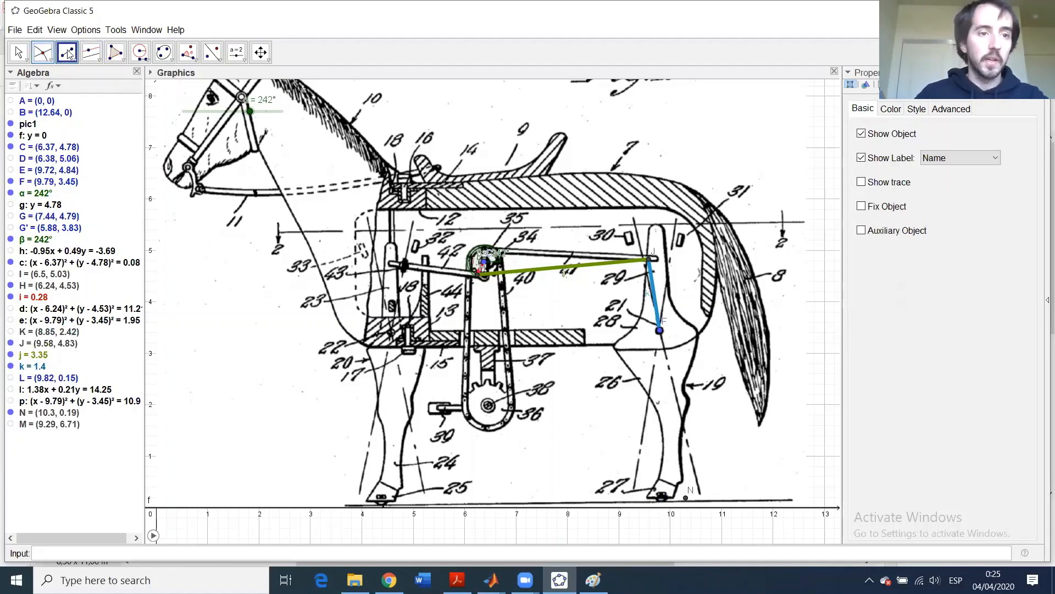
click(659, 331)
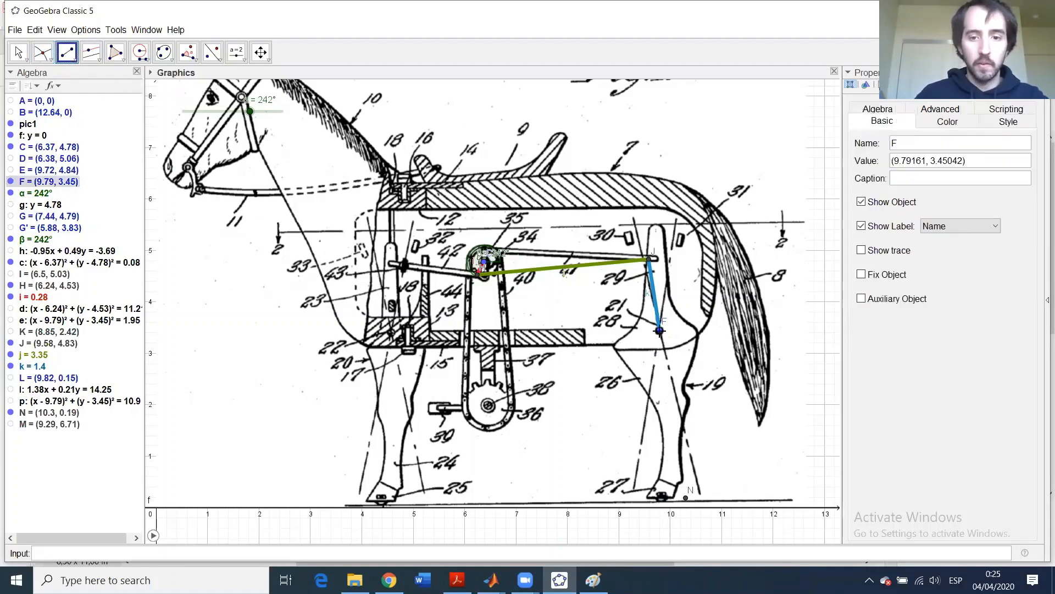
click(688, 500)
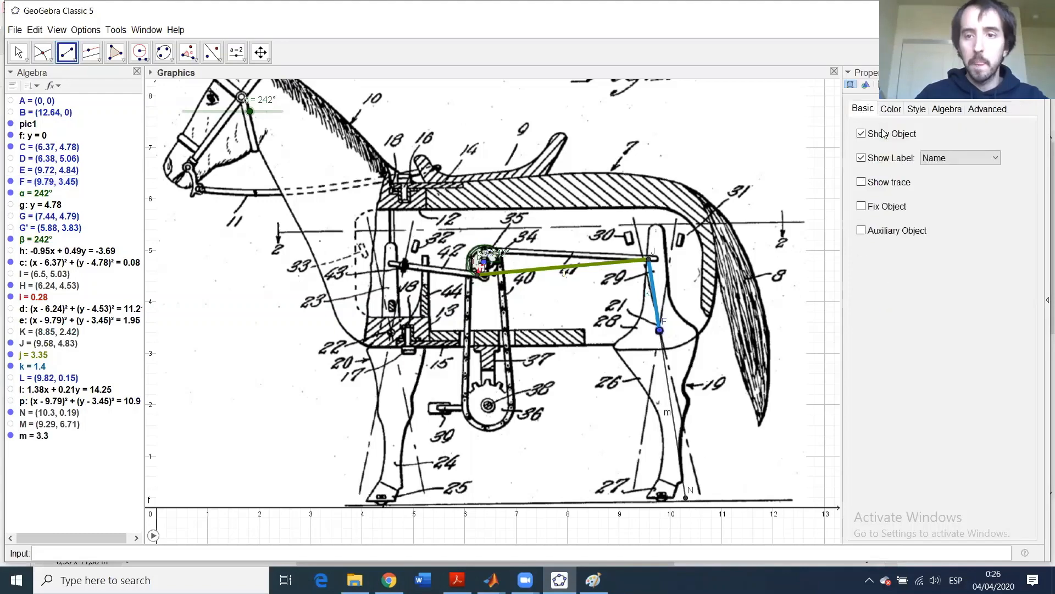
- Make segment m blue with line thickness 13 and opacity 100
click(891, 109)
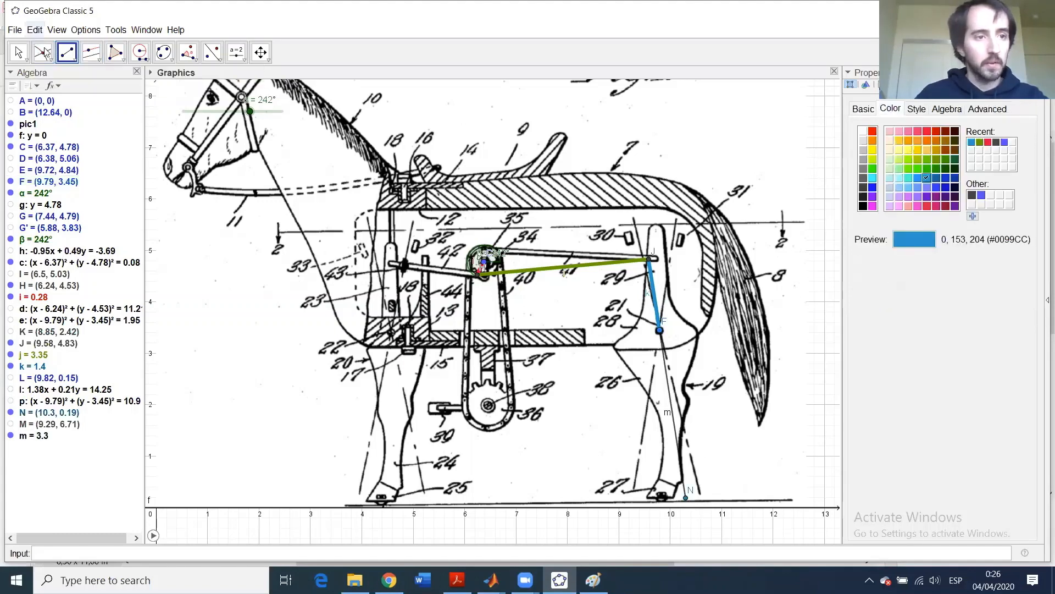
click(18, 52)
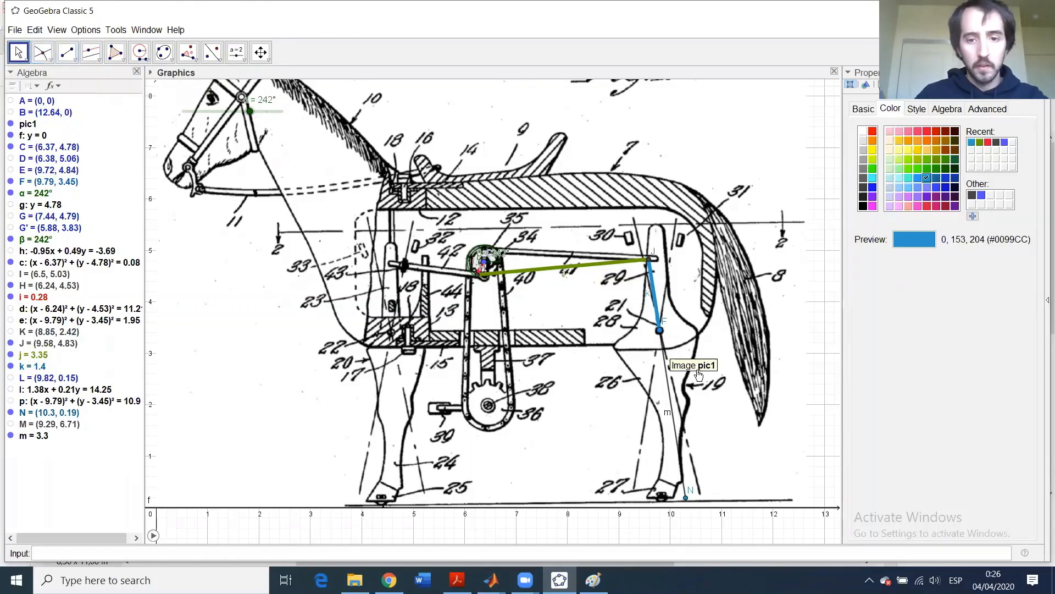
click(683, 398)
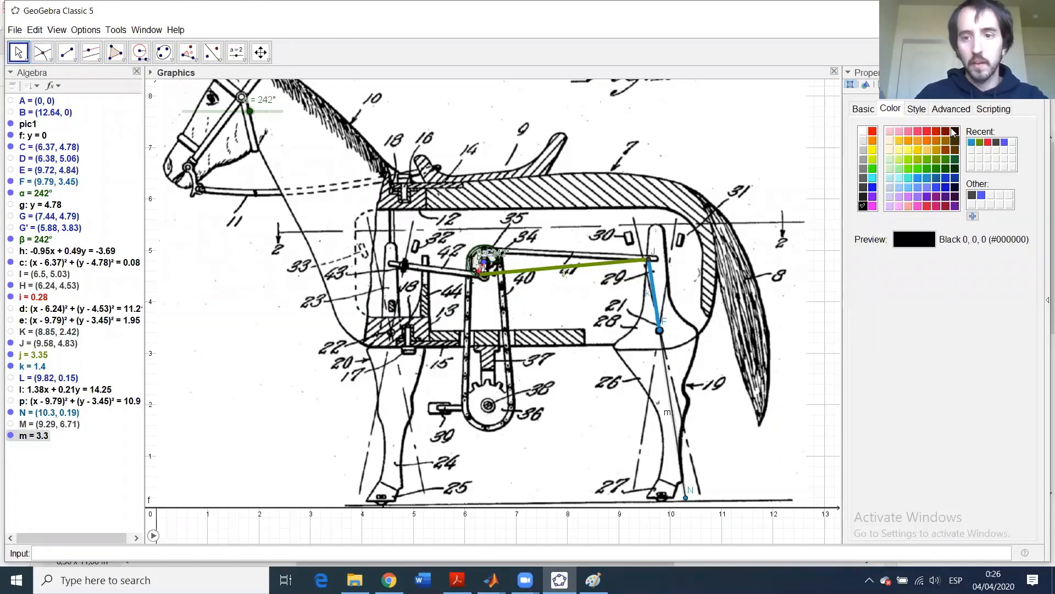
click(971, 142)
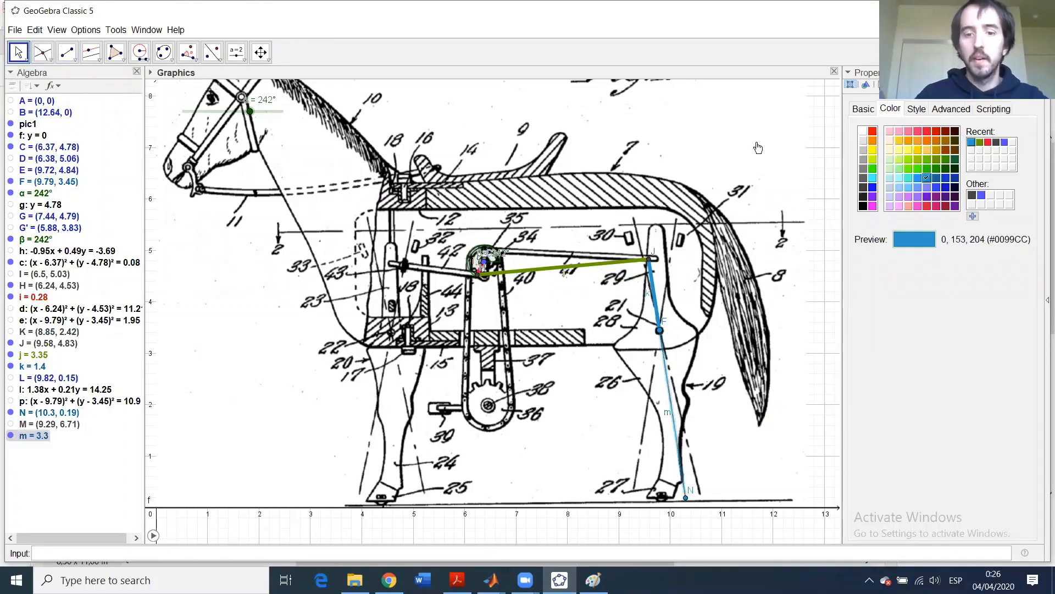
click(916, 109)
drag(895, 146, 962, 149)
drag(933, 202, 961, 199)
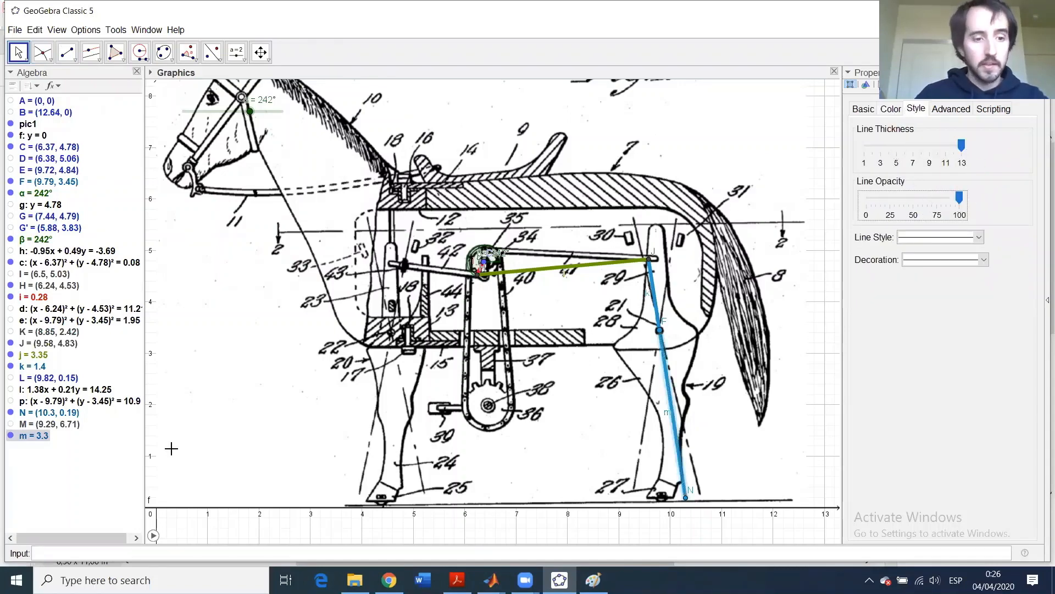
- Play the animation, zoom in on the crank, and pause with α at 47°
click(155, 536)
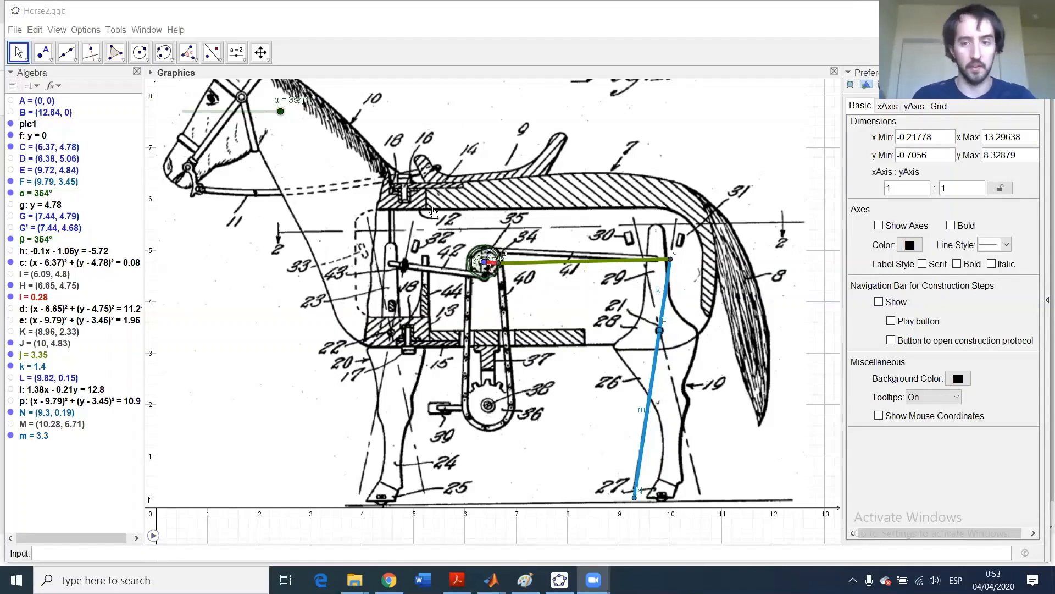
scroll(485, 259, down, 1)
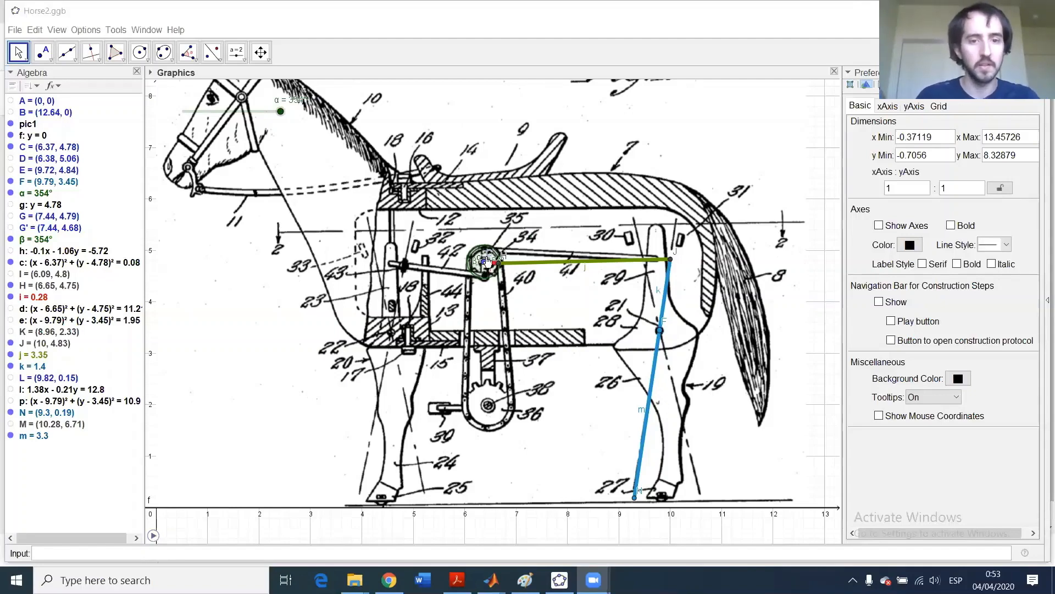
scroll(485, 259, up, 4)
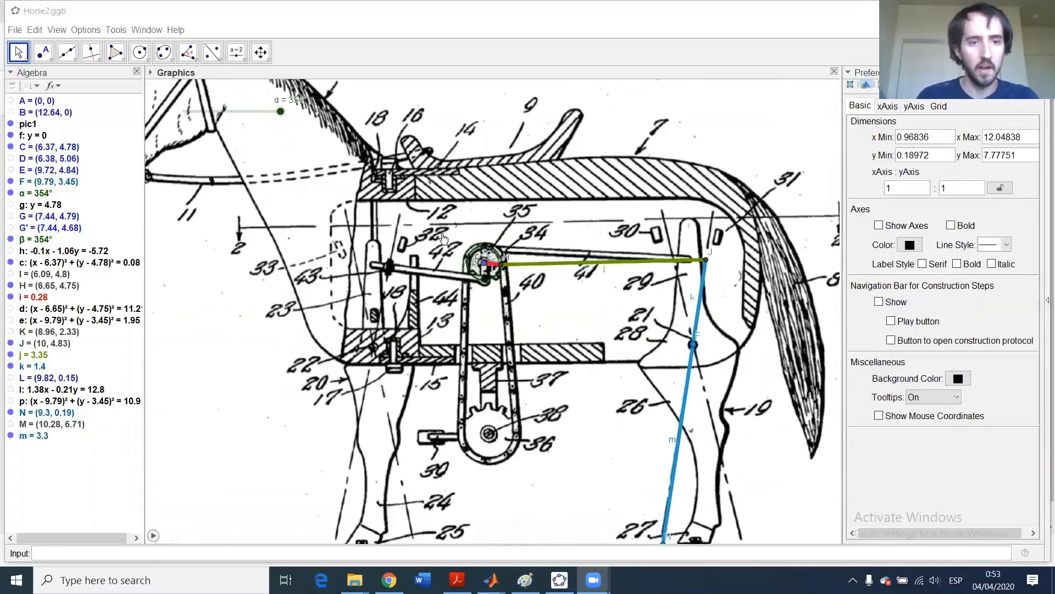
scroll(484, 254, up, 2)
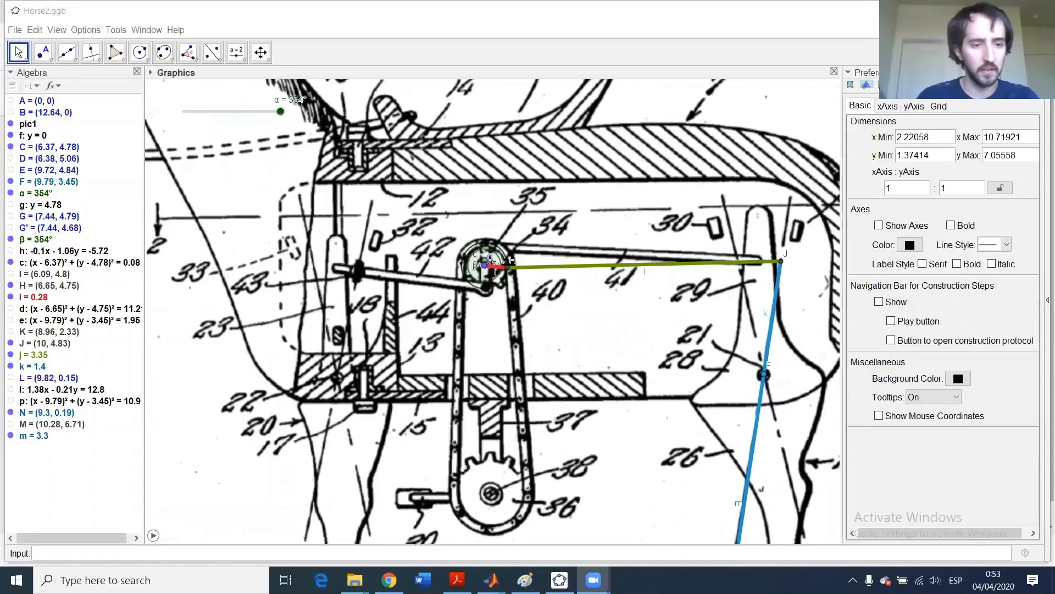
click(153, 536)
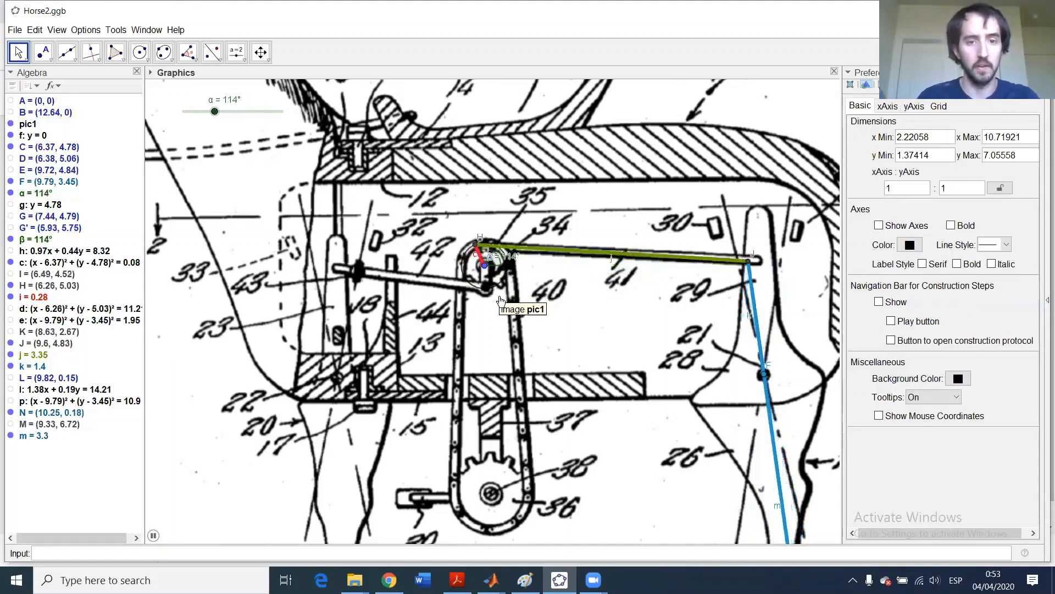
click(153, 536)
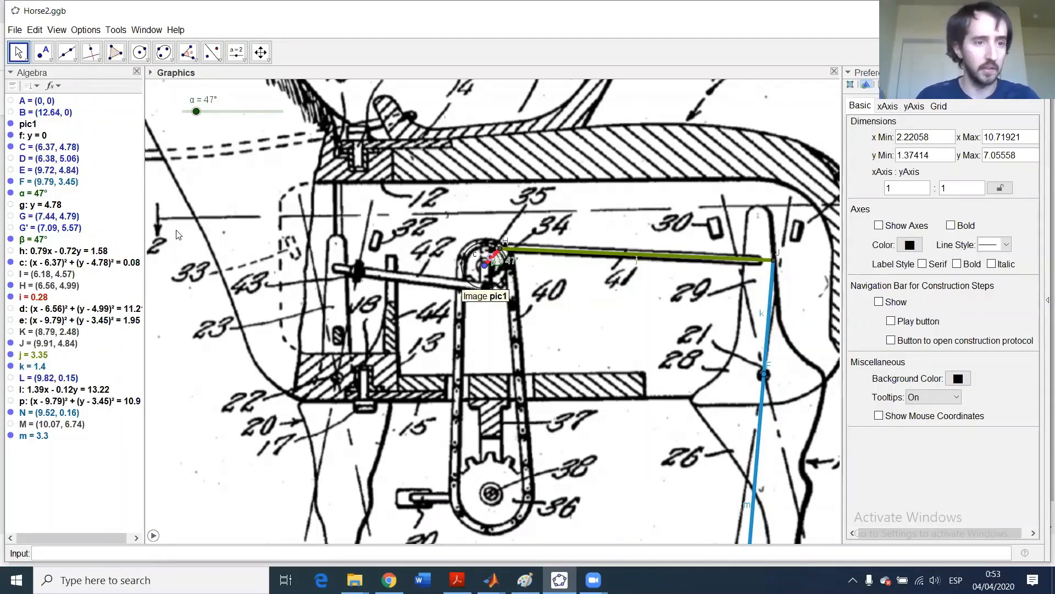
click(11, 275)
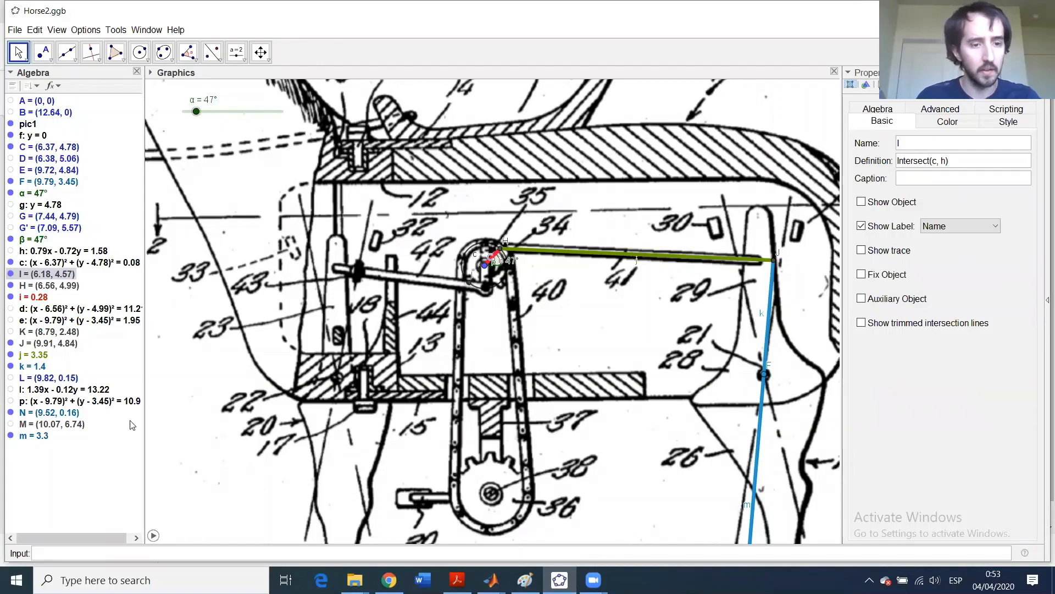
- Resume the animation so α advances to 110°
click(153, 535)
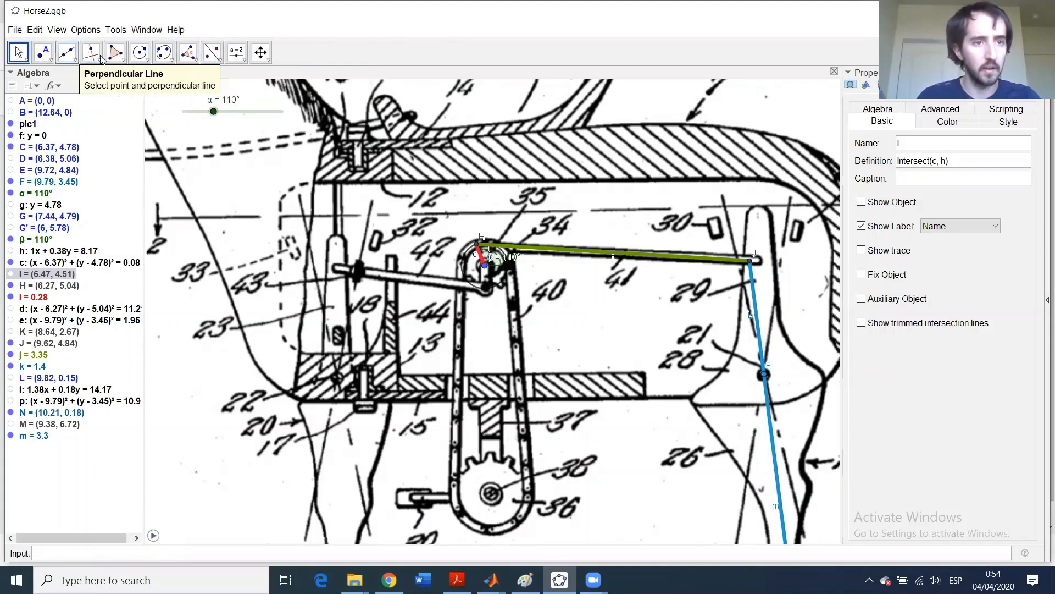
- Draw line n through point H and crank centre C
click(67, 52)
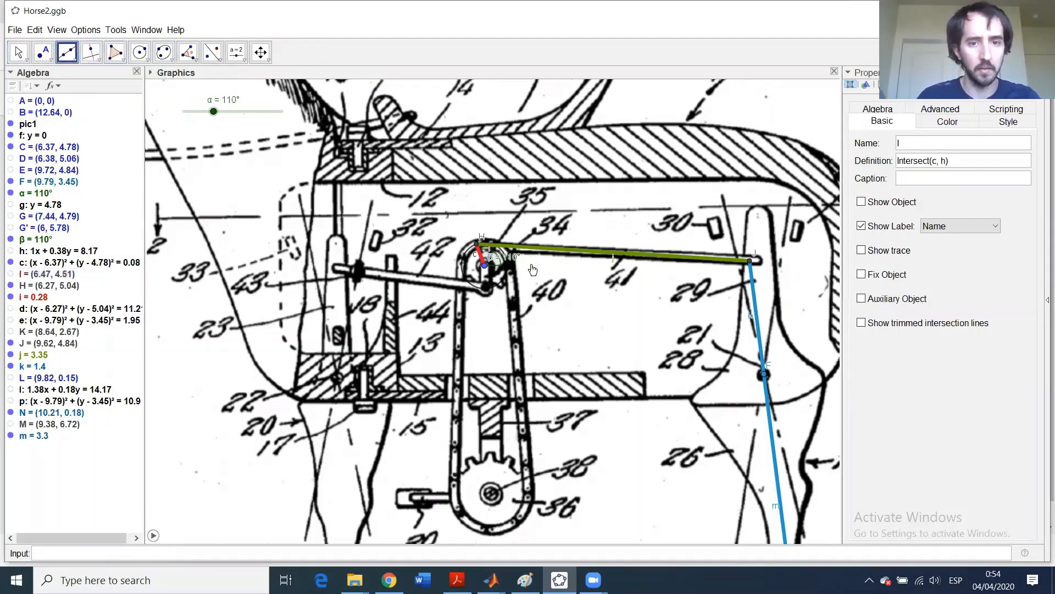
click(478, 244)
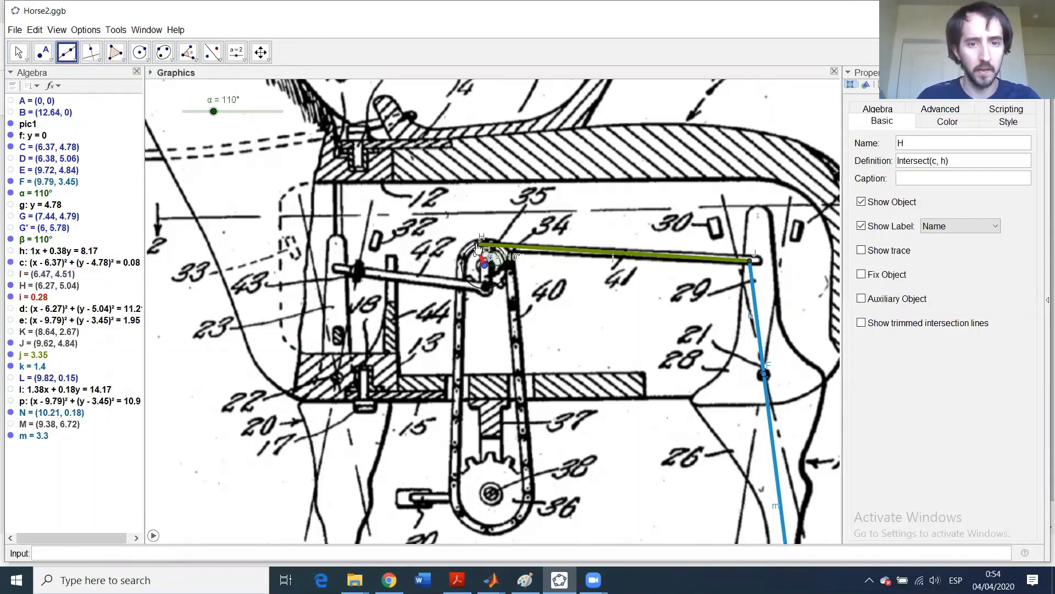
click(486, 267)
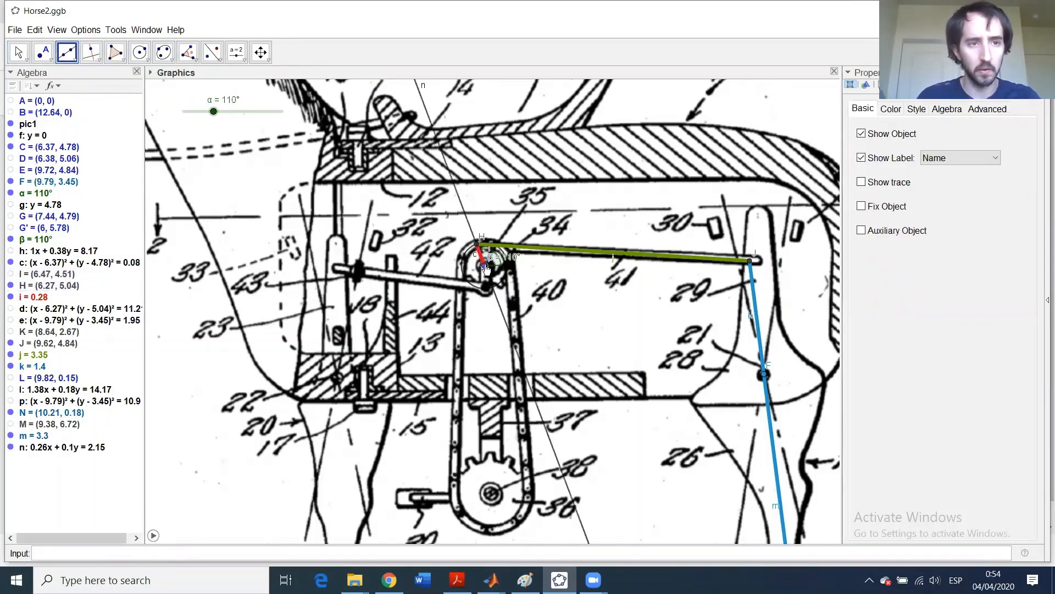
- Intersect line n with the crank circle to create point O
click(66, 59)
mouse_move(52, 59)
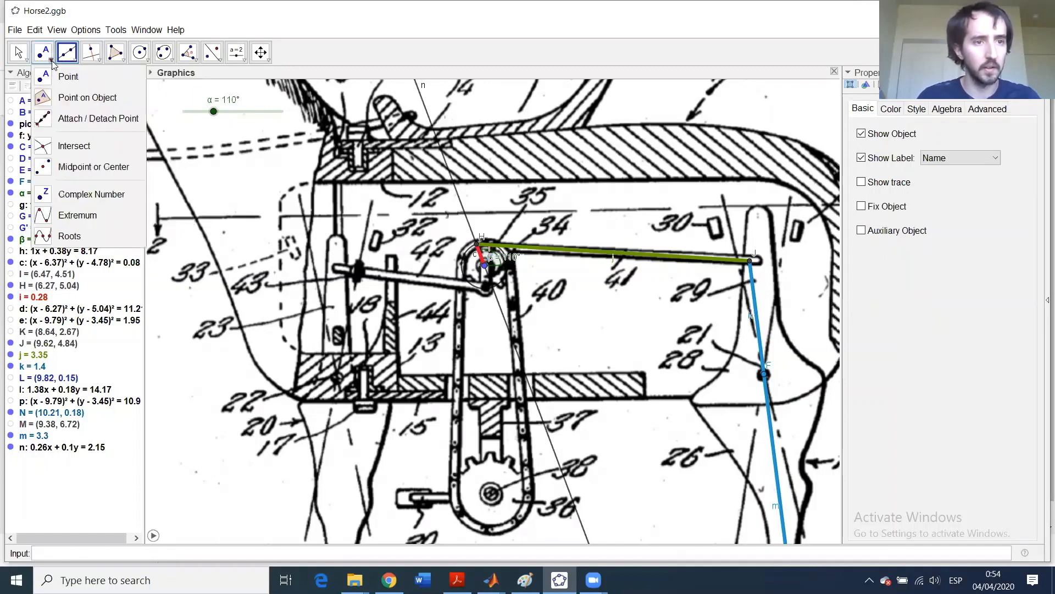
click(42, 149)
click(471, 227)
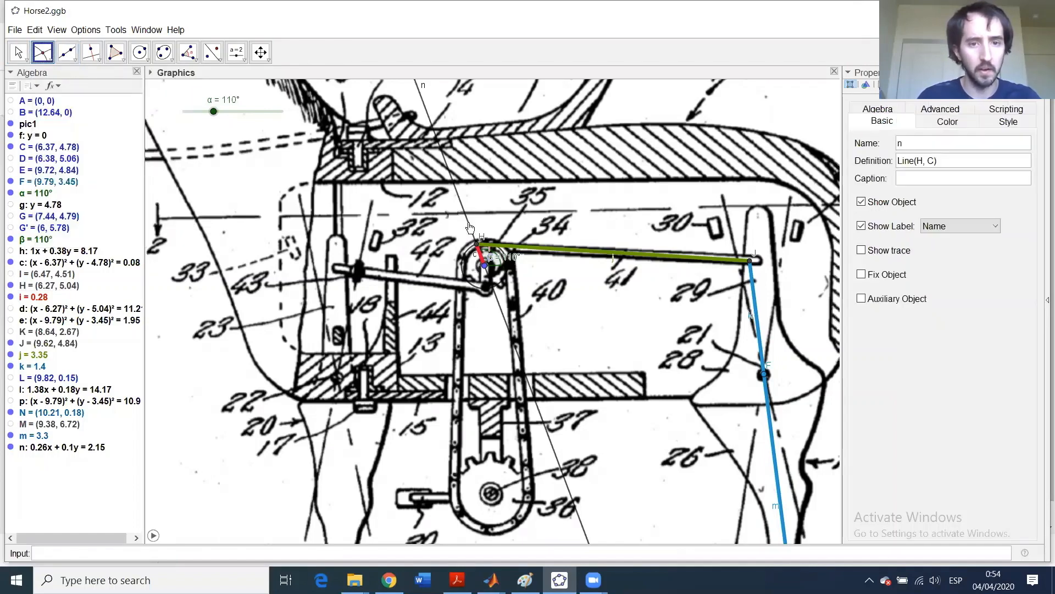
click(480, 292)
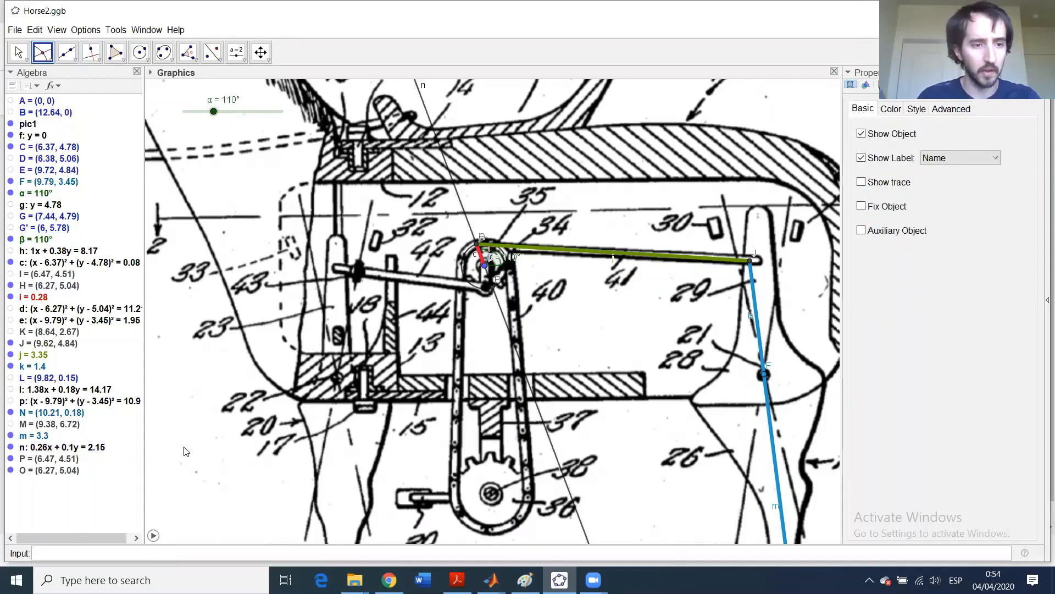
- Hide point O and guide line n, then start animating α
click(11, 470)
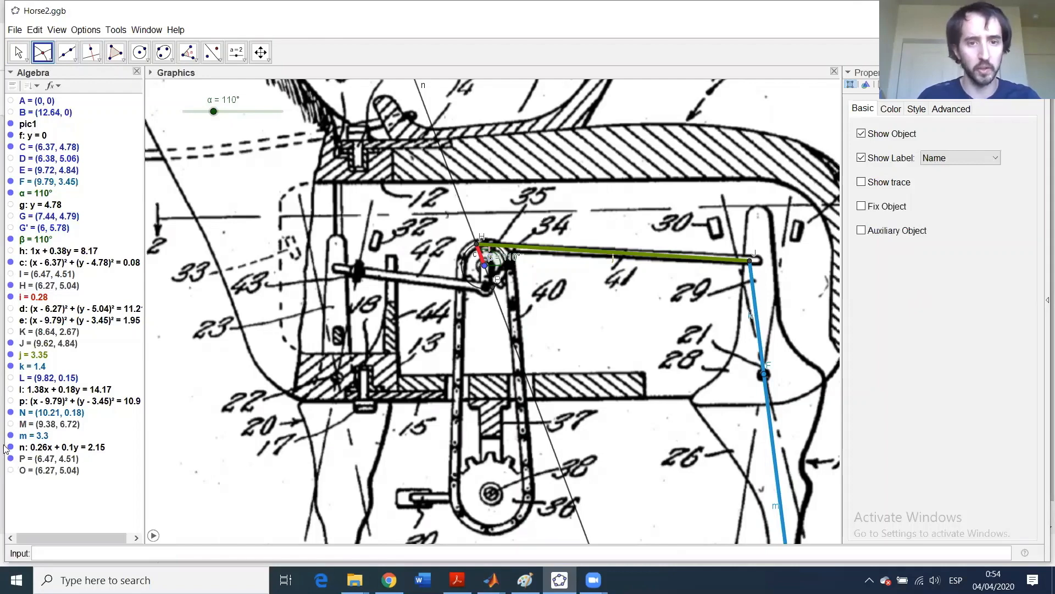
click(11, 447)
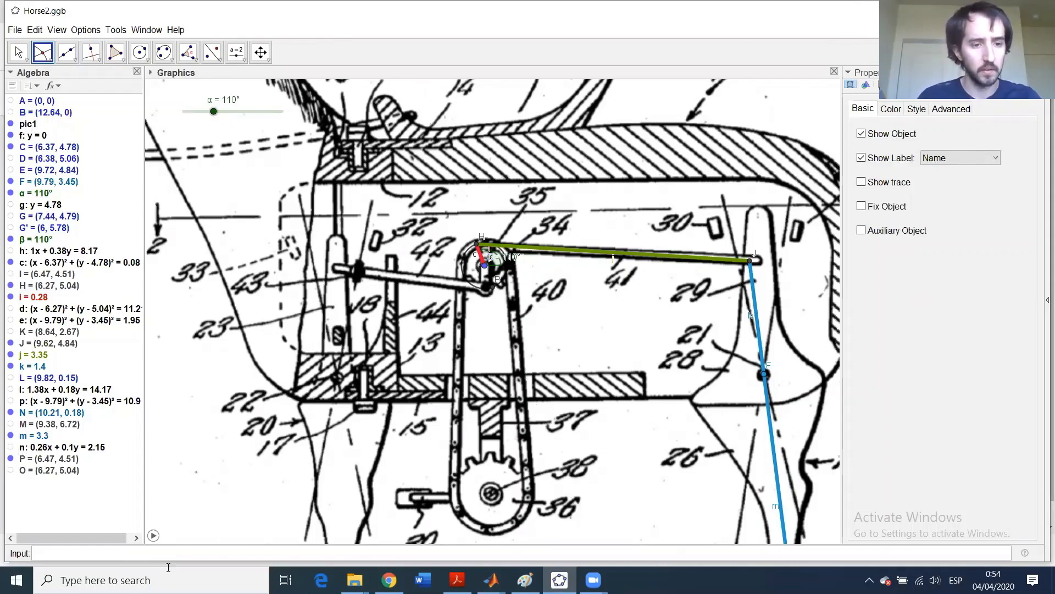
click(153, 536)
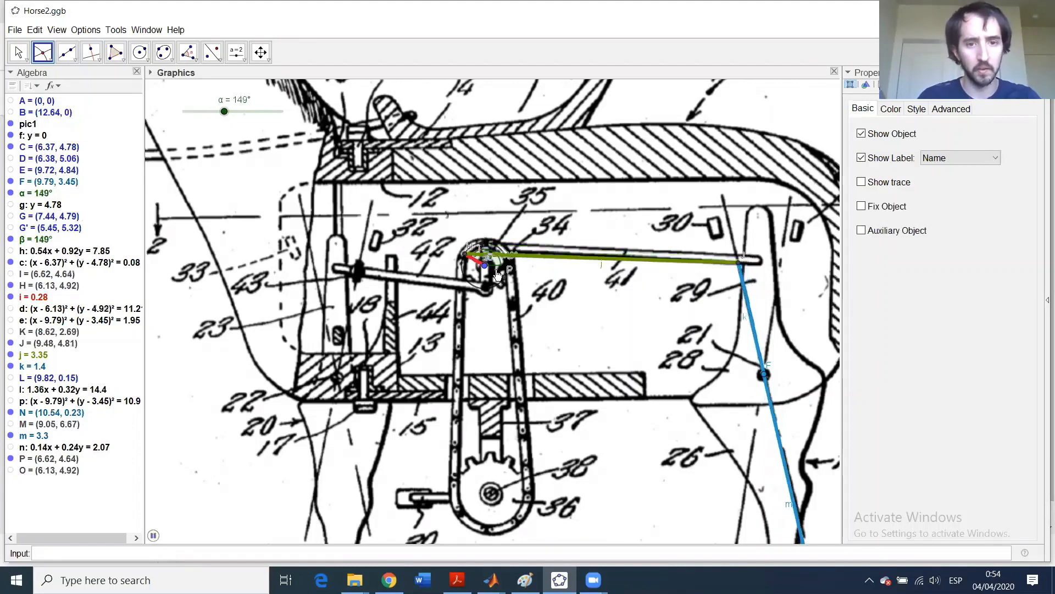
- Pause the animation with the crank angle α at 313°
click(153, 536)
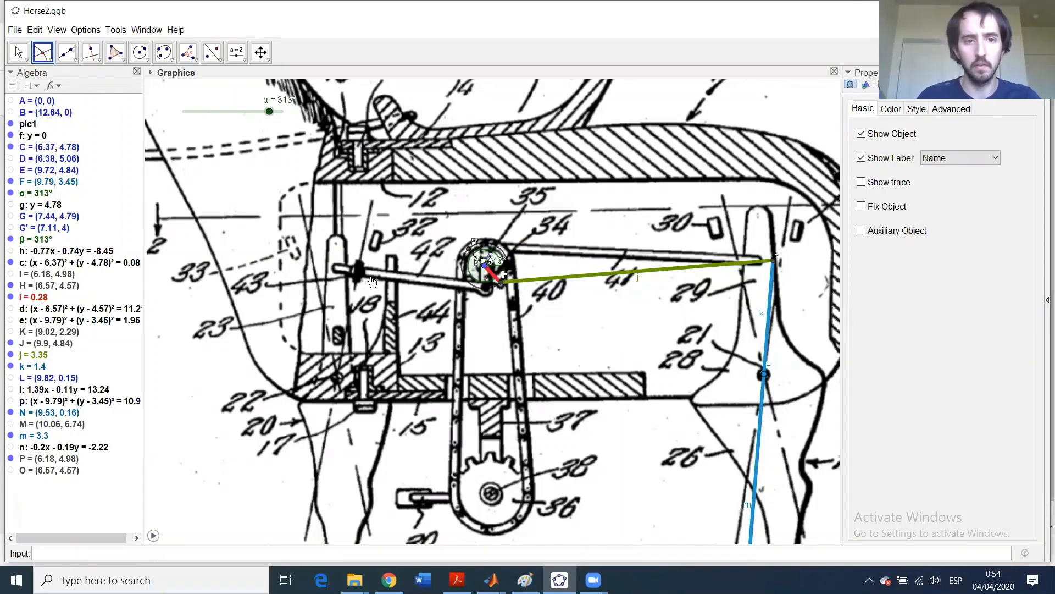
- Draw crank segment q from centre C to new point P
click(19, 52)
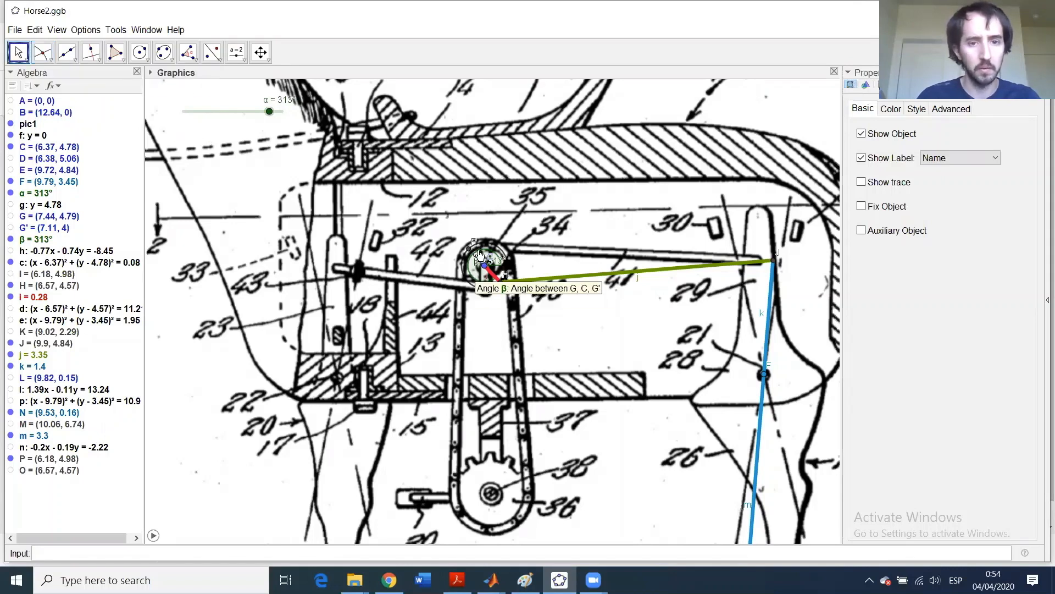
click(73, 58)
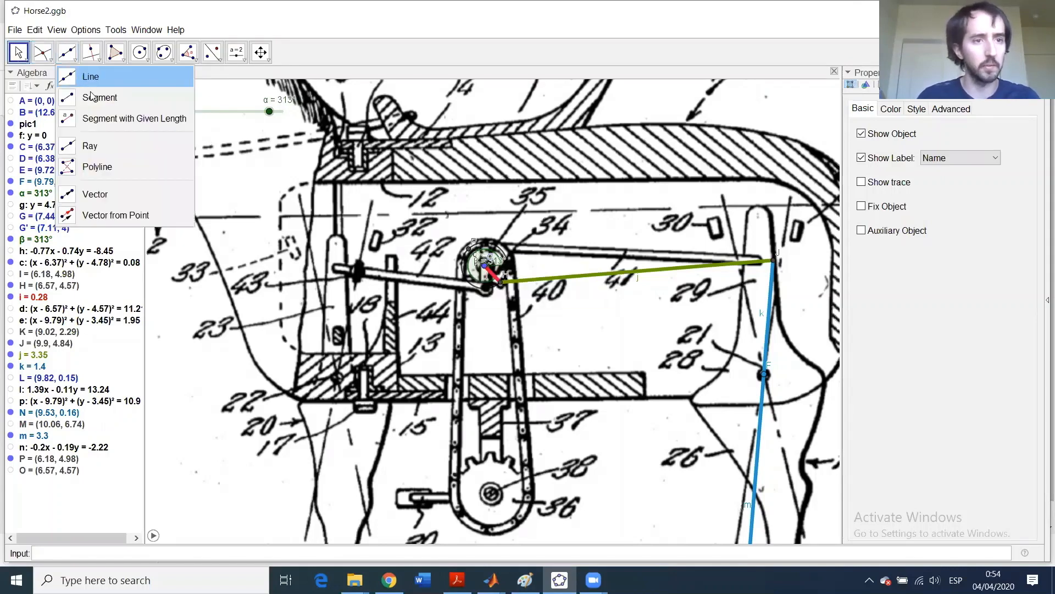
click(91, 97)
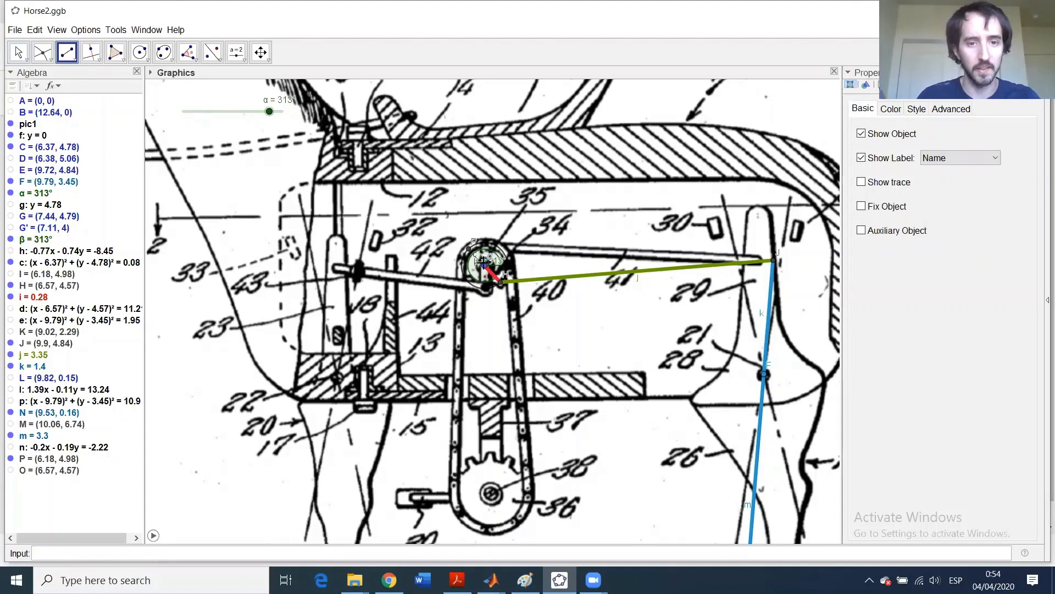
click(472, 252)
click(502, 280)
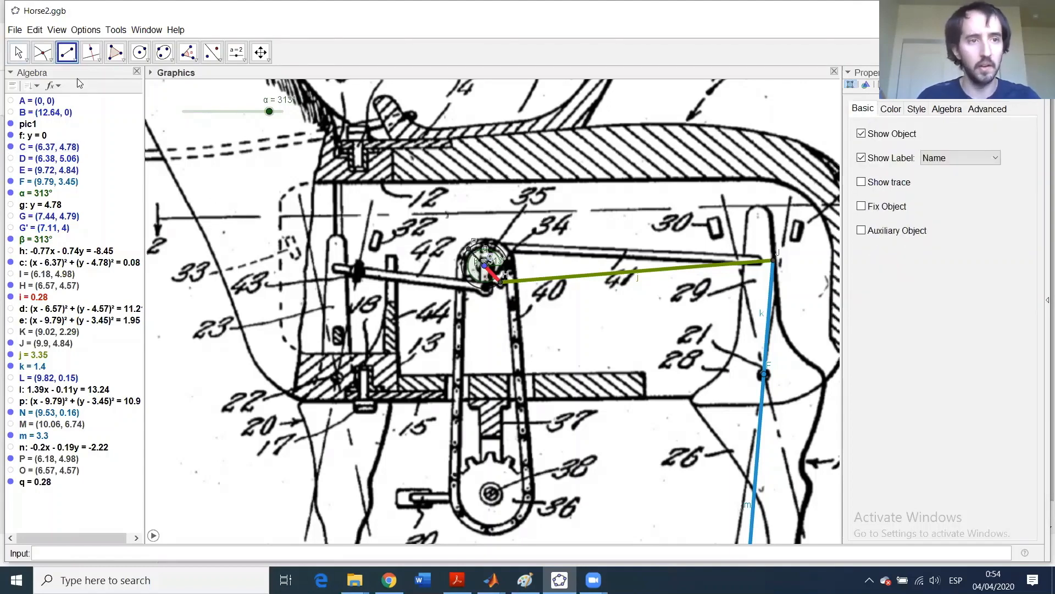
- Colour point P orange
click(18, 52)
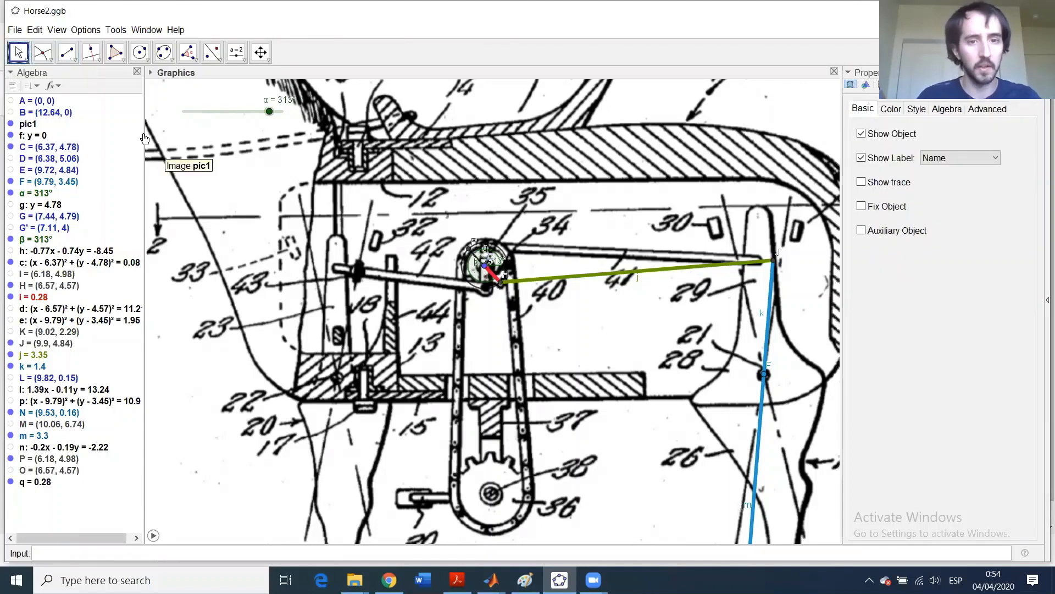
click(473, 258)
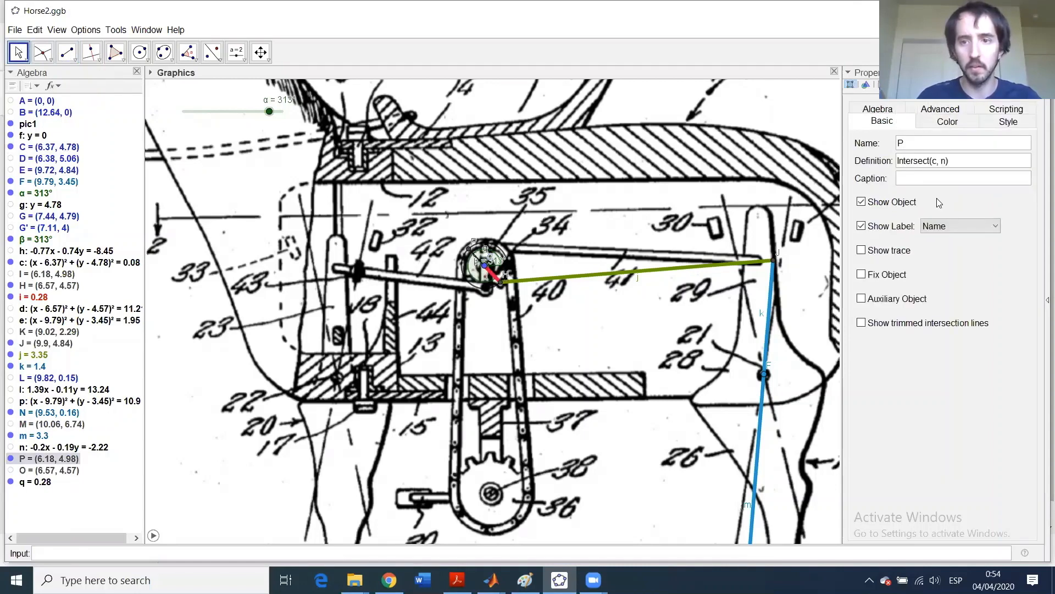
click(947, 121)
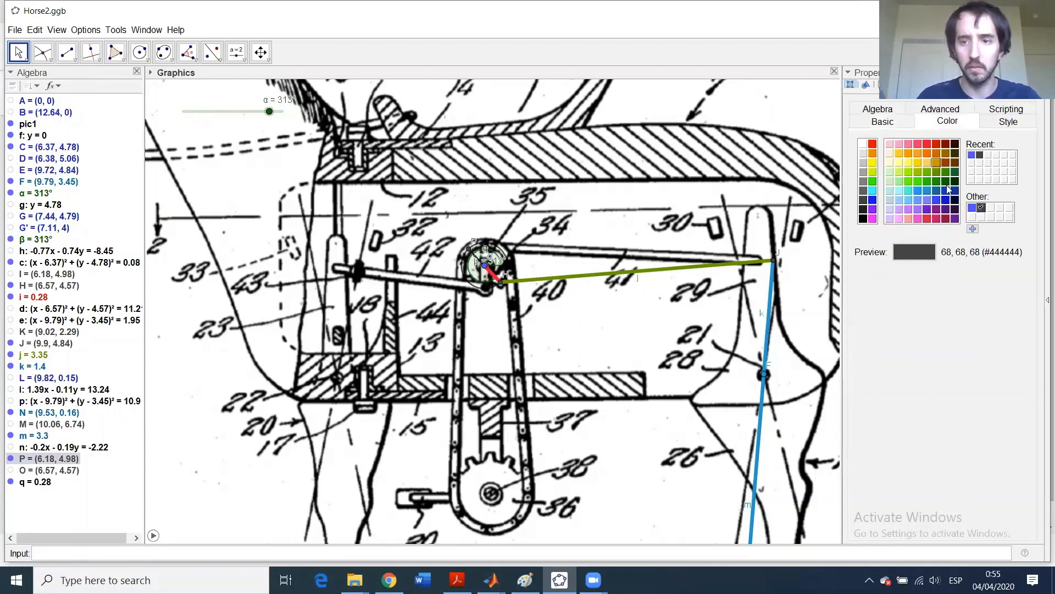
click(926, 153)
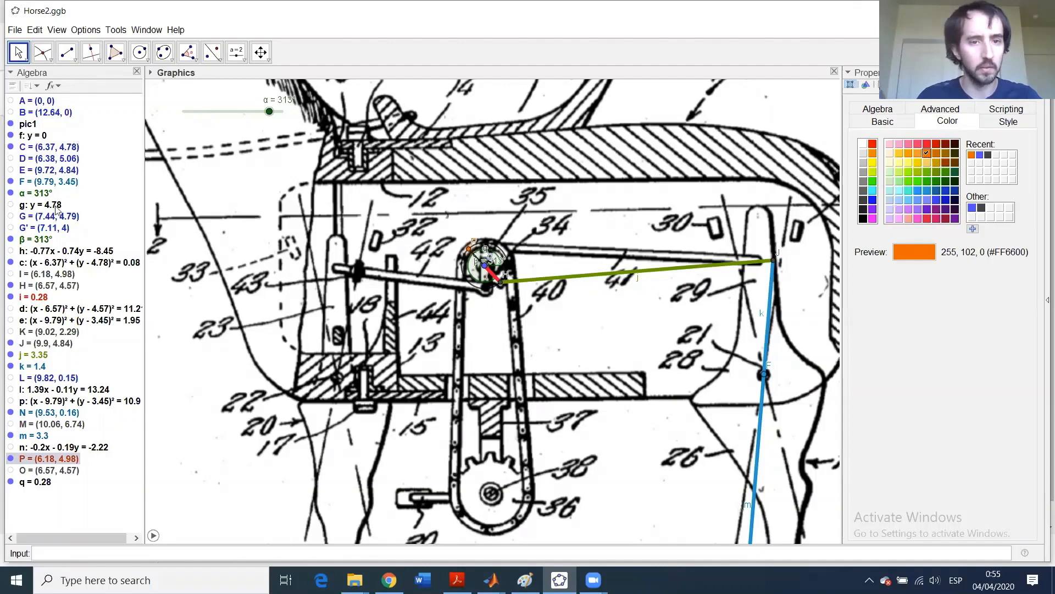
- Make segment q orange with line thickness 13 and opacity 100
scroll(472, 261, up, 1)
scroll(471, 260, up, 5)
click(488, 258)
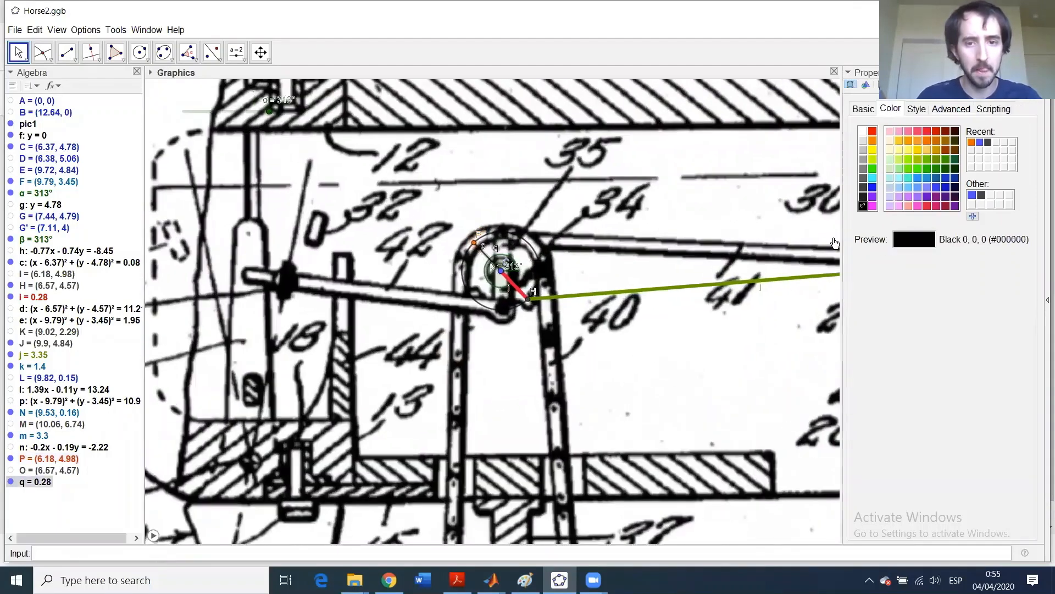
click(928, 149)
click(916, 109)
drag(896, 144, 962, 146)
drag(932, 197, 1036, 198)
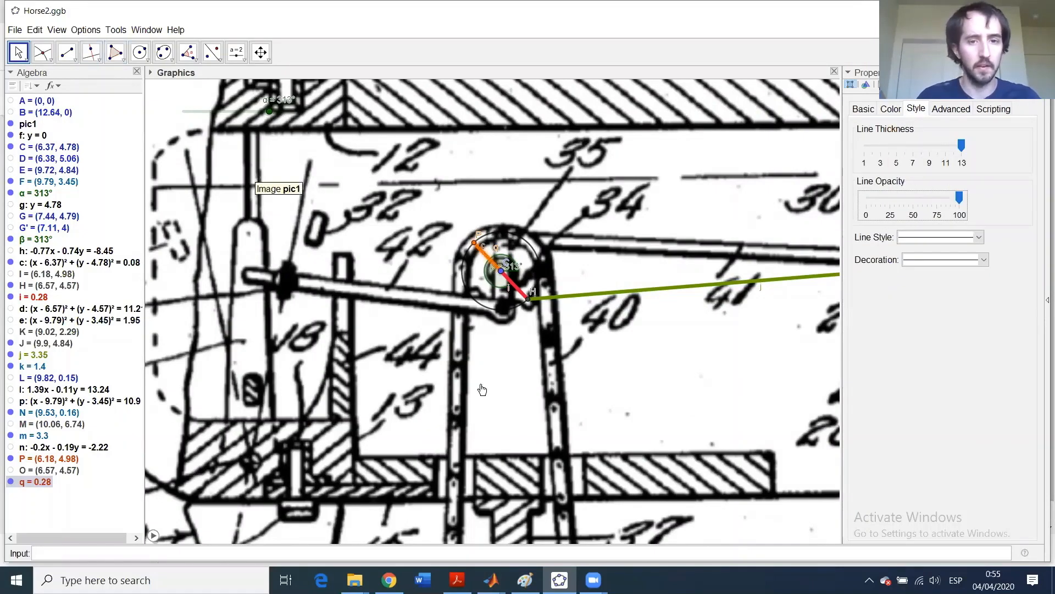
scroll(482, 390, down, 3)
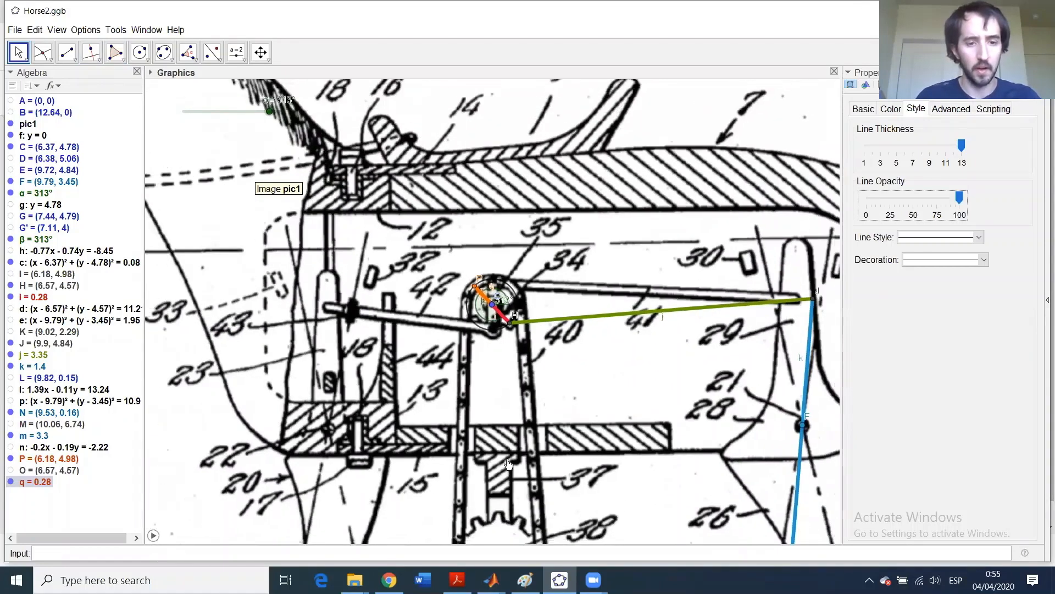
- Place point Q on the crank's rod joint in the drawing
click(52, 59)
click(52, 76)
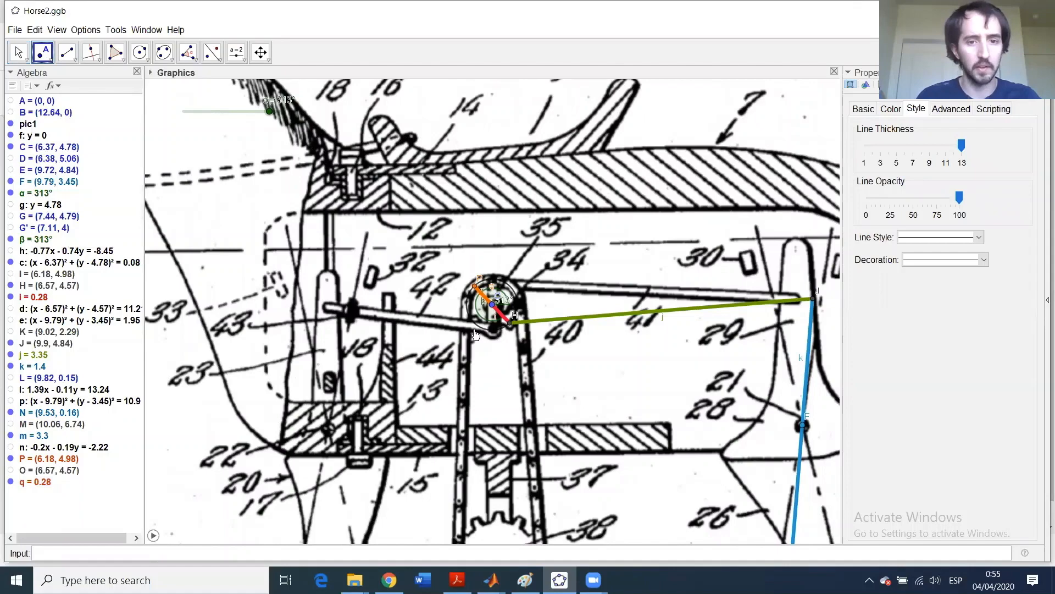
scroll(487, 333, up, 4)
scroll(496, 335, up, 2)
scroll(496, 335, up, 1)
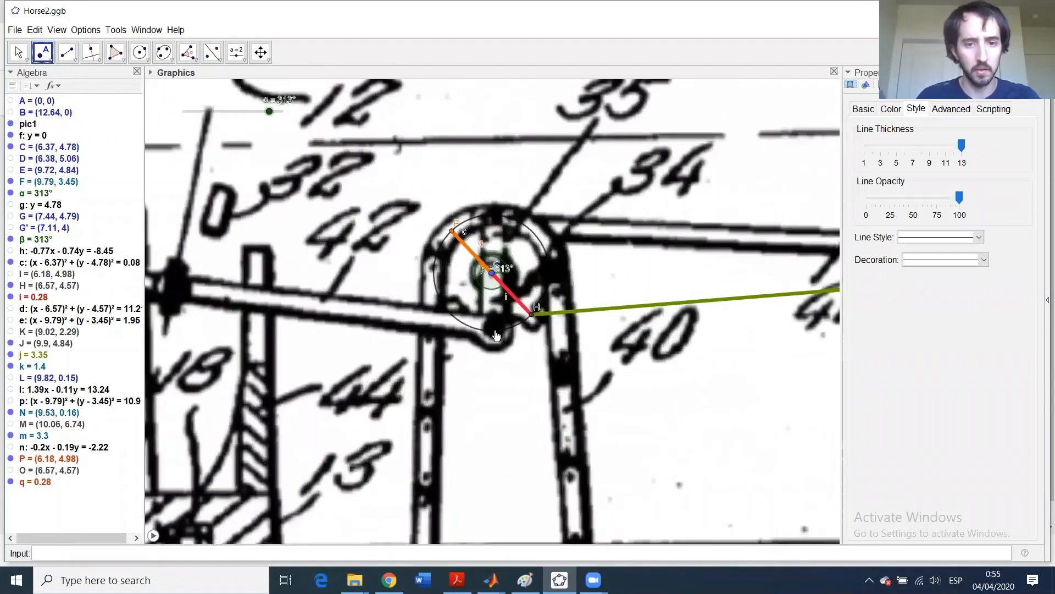
click(495, 334)
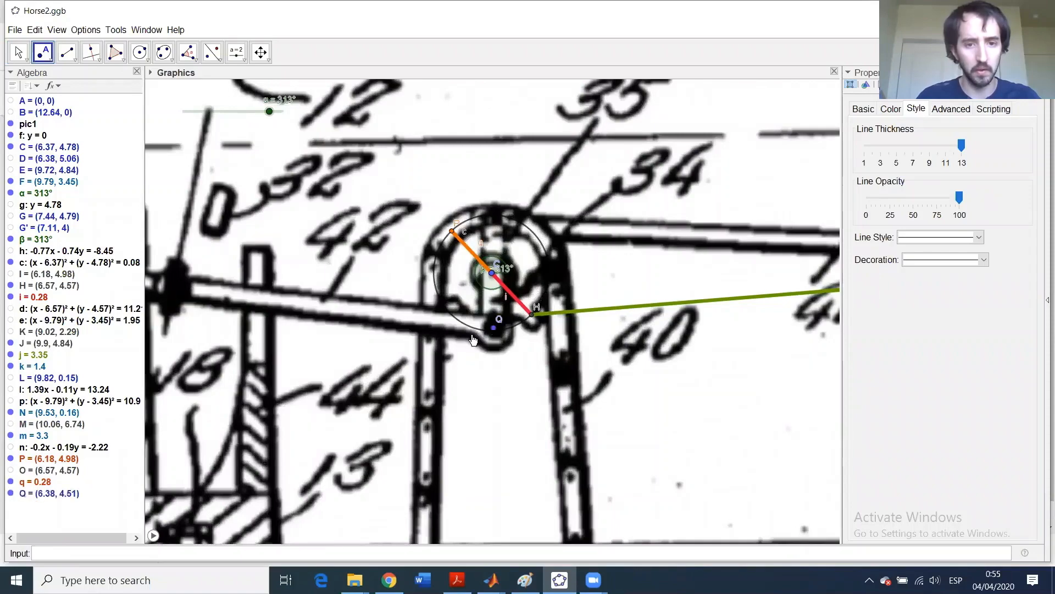
- Add R at the rod's left end and S on the lower drawing, then animate to α = 127°
scroll(440, 352, down, 3)
scroll(263, 372, down, 1)
scroll(208, 383, down, 1)
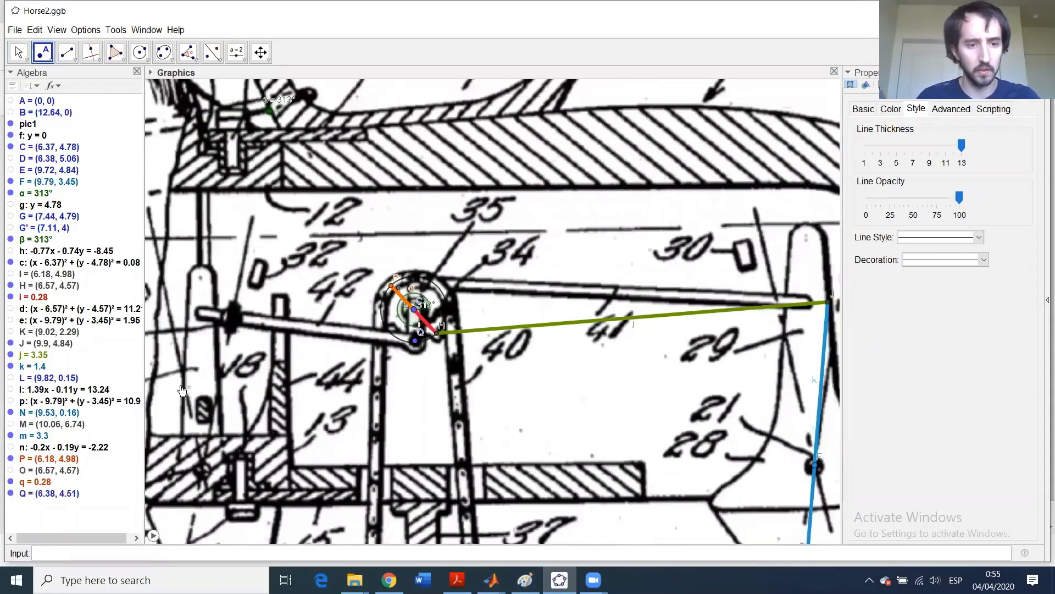
click(201, 312)
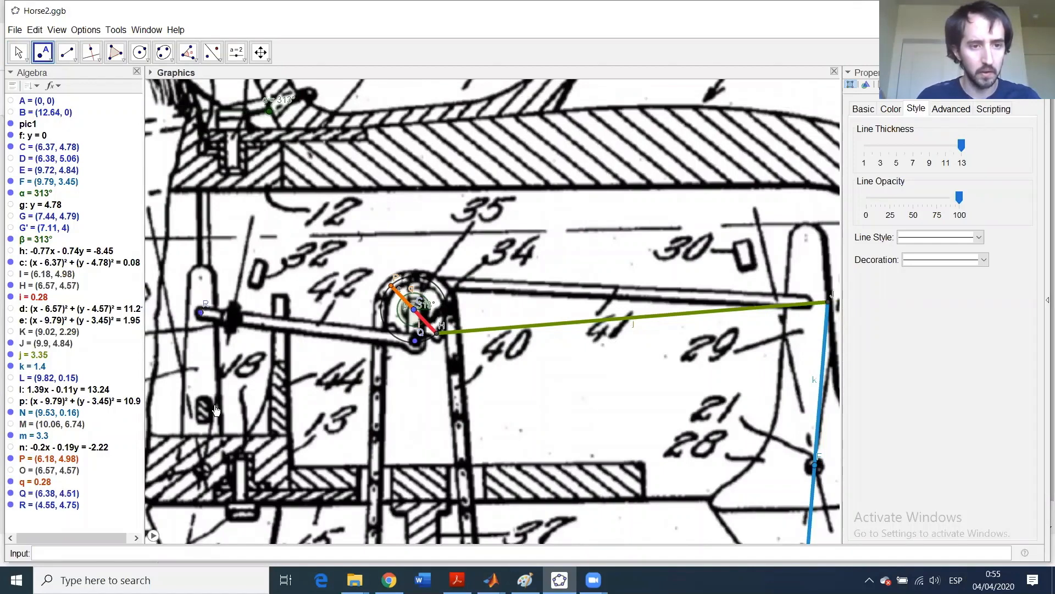
click(203, 471)
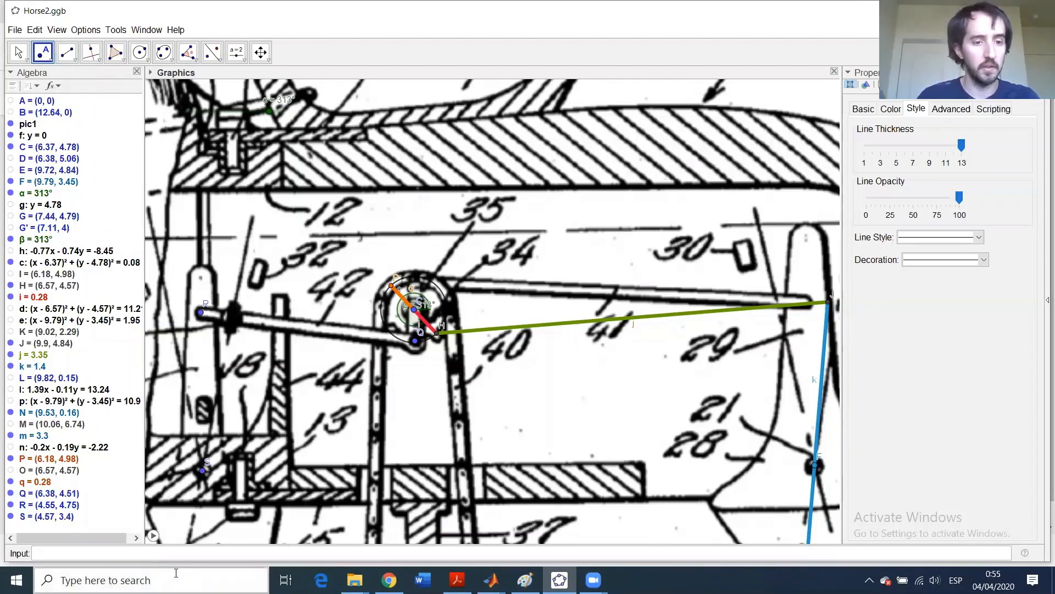
click(153, 536)
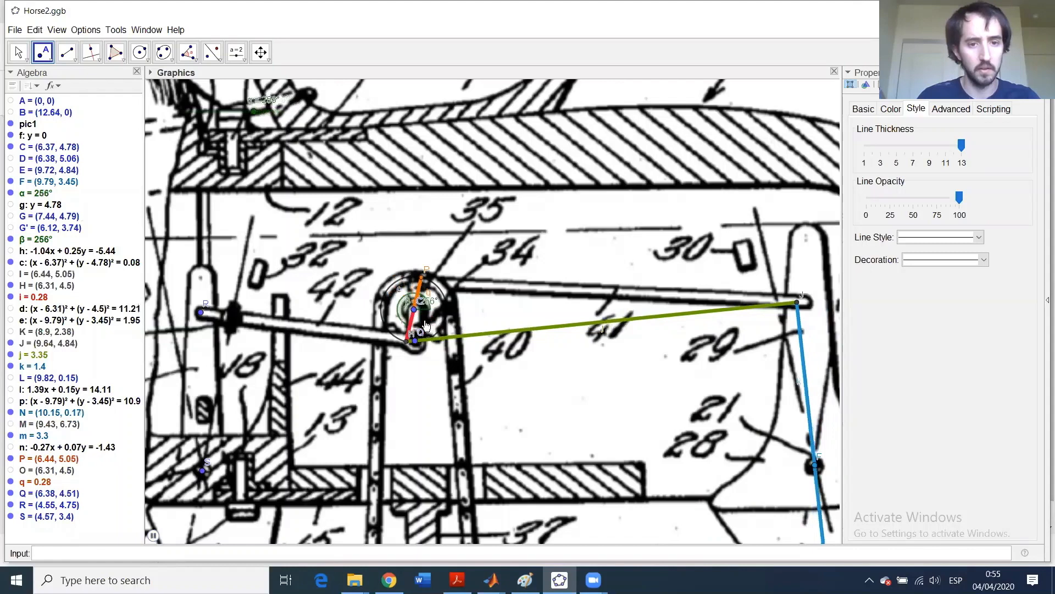
click(153, 535)
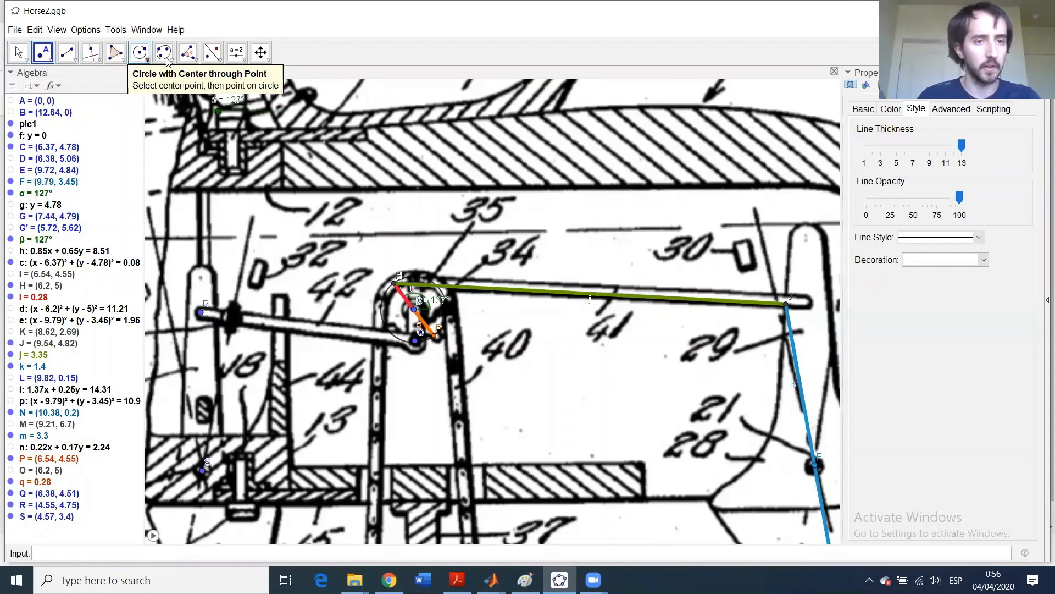
- Draw compass circle r centred on P with radius QR
click(147, 59)
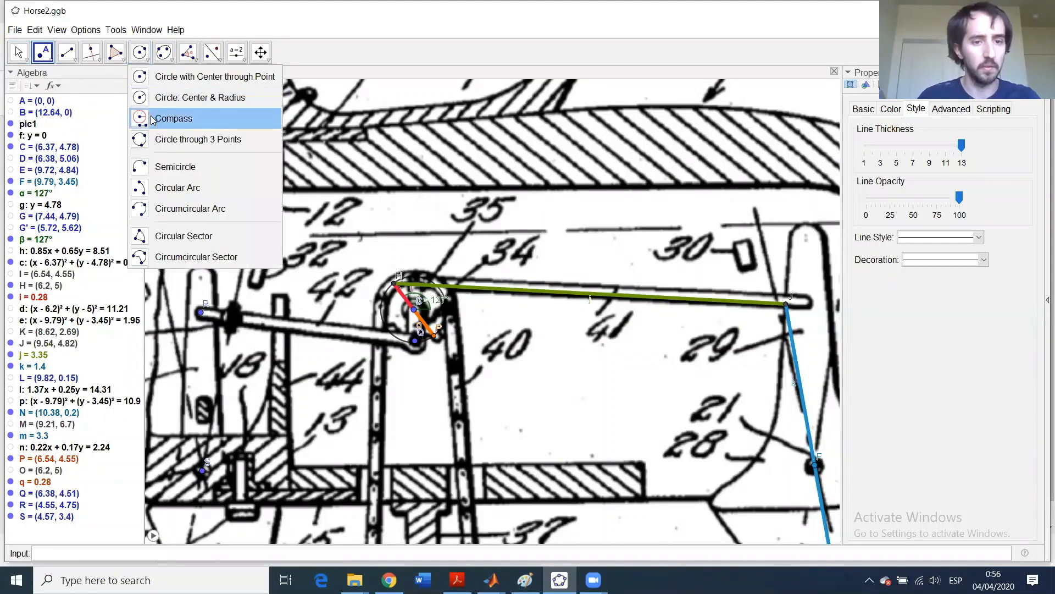
click(415, 344)
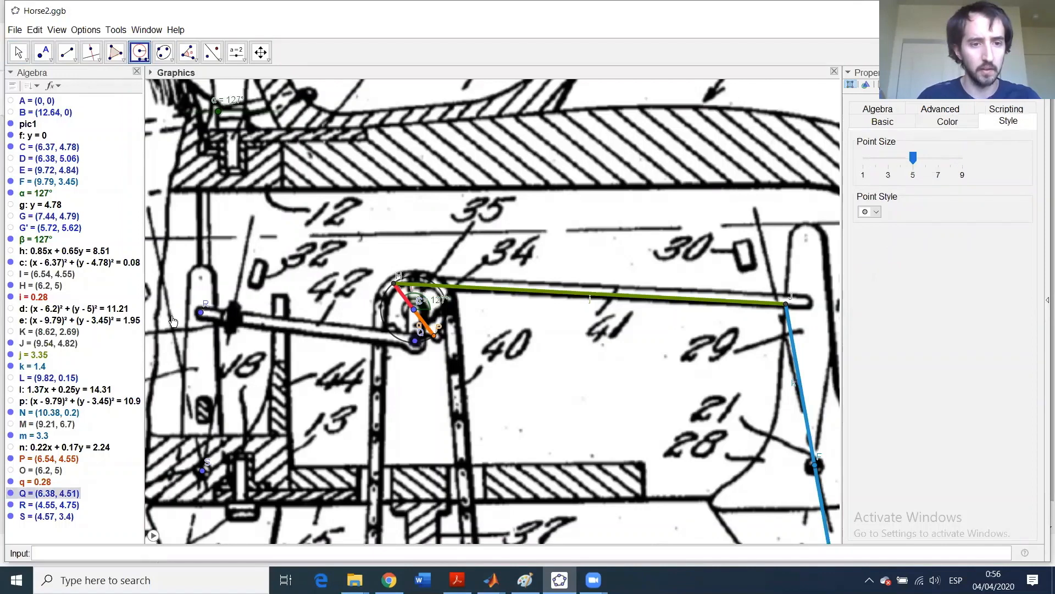
click(201, 312)
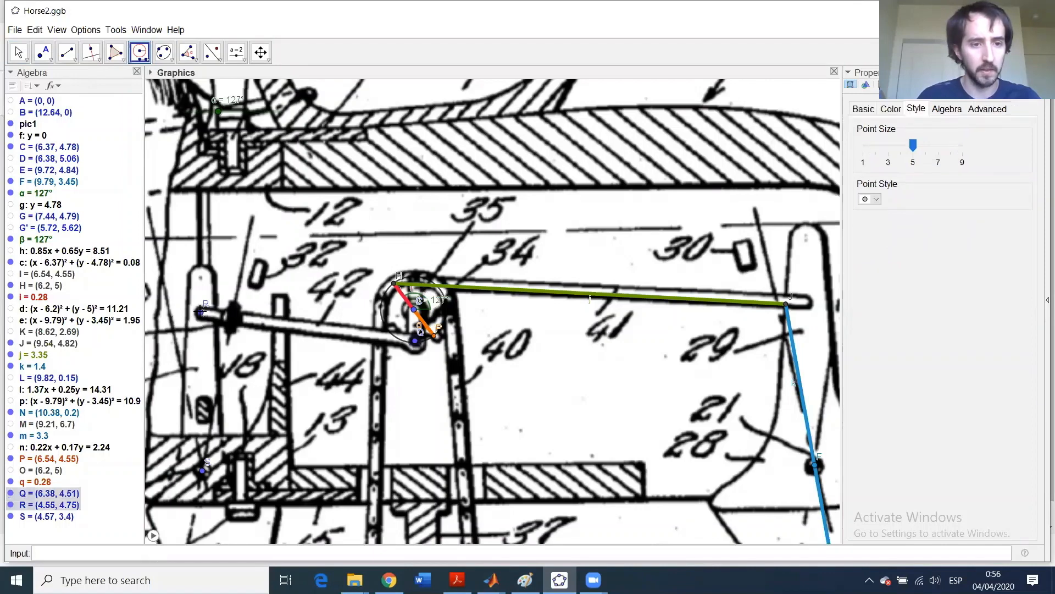
click(434, 337)
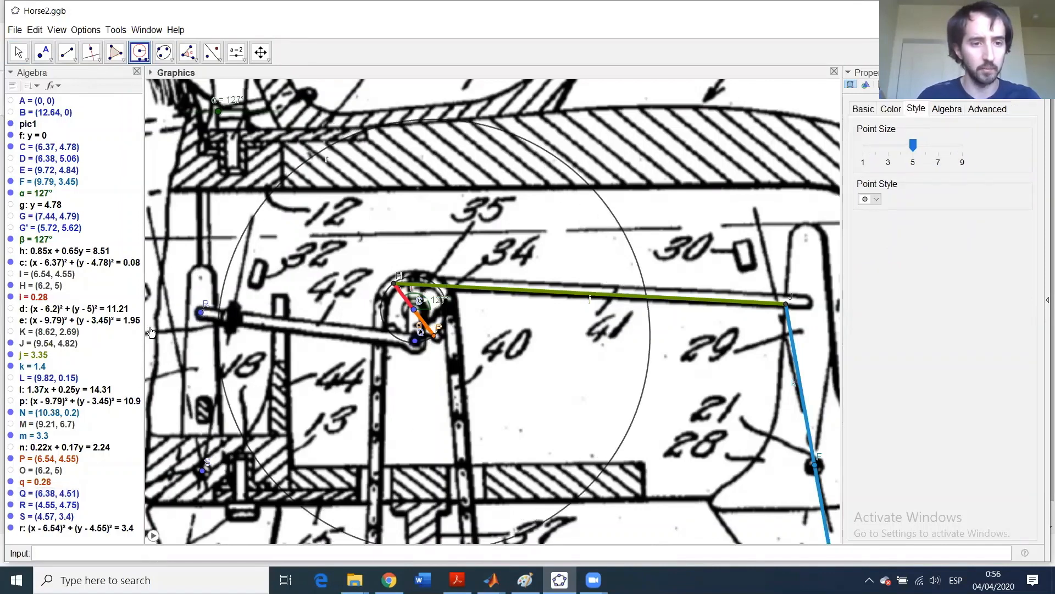
- Draw compass circle s centred on S with radius RS
click(201, 312)
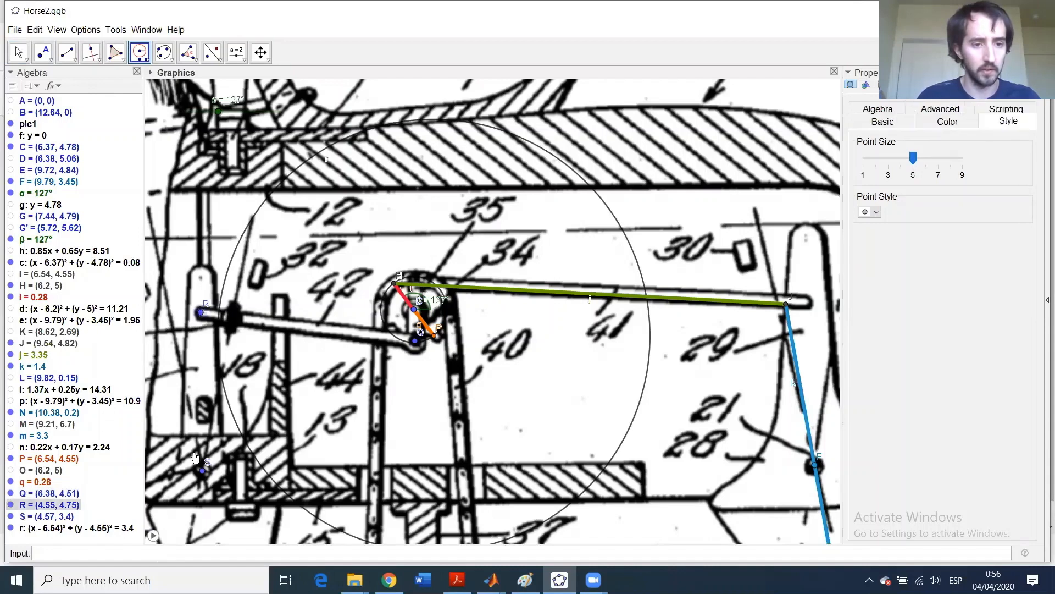
click(202, 471)
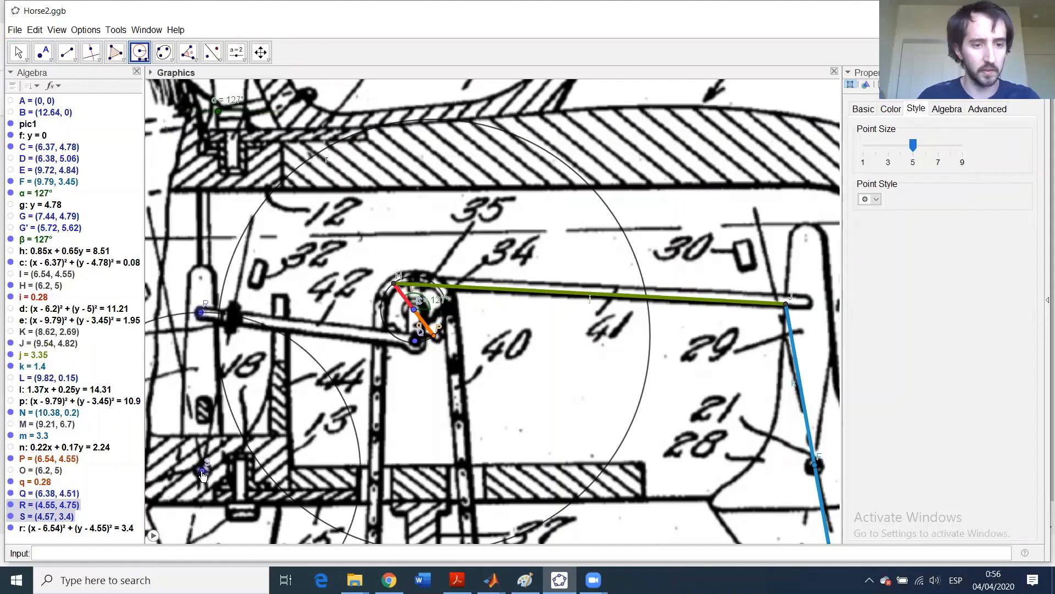
click(203, 474)
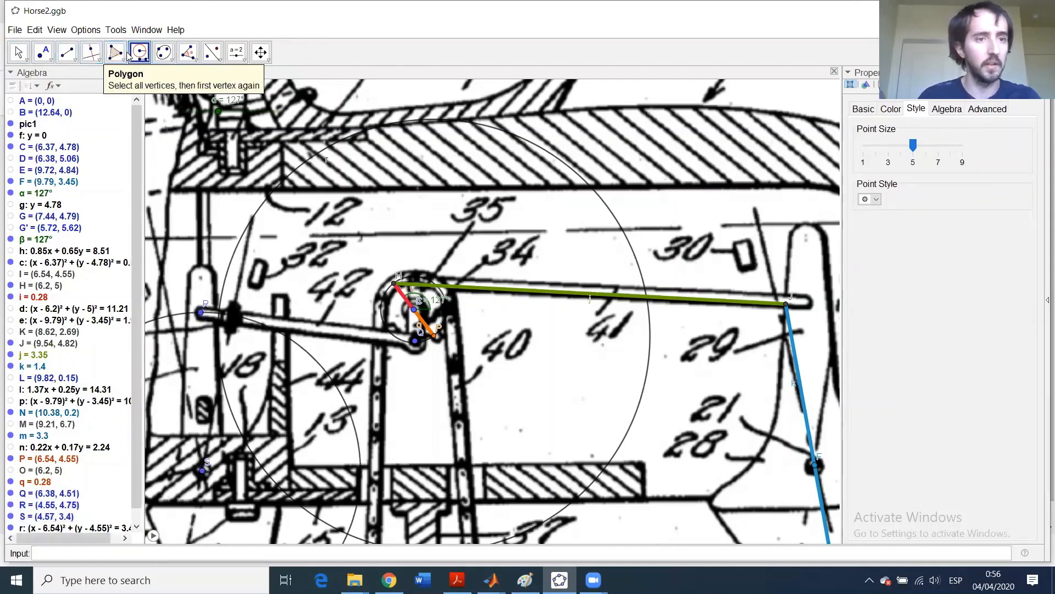
- Intersect circles r and s to create points U and T
click(52, 61)
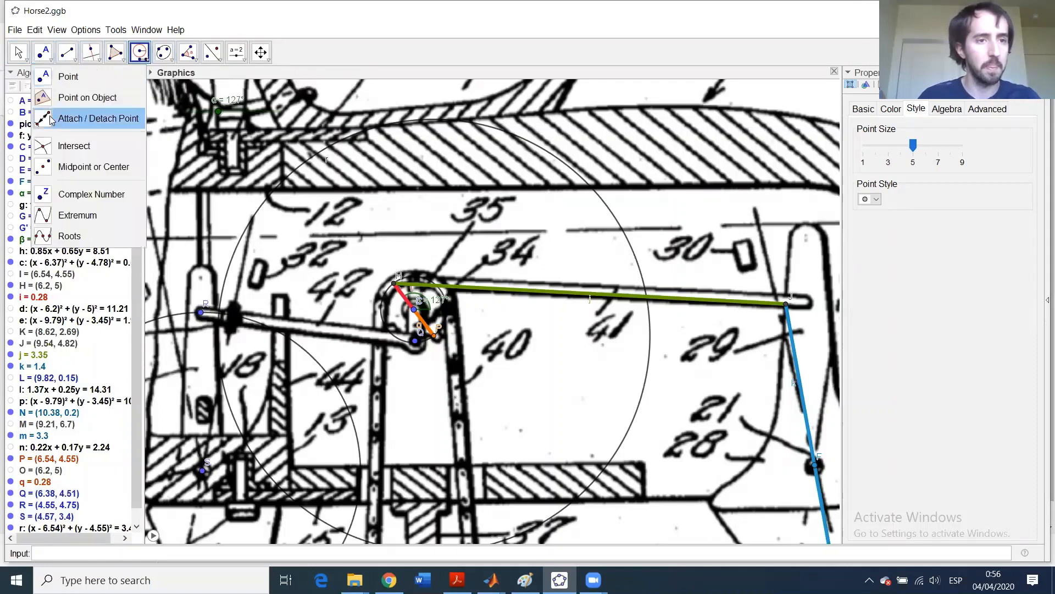
click(61, 146)
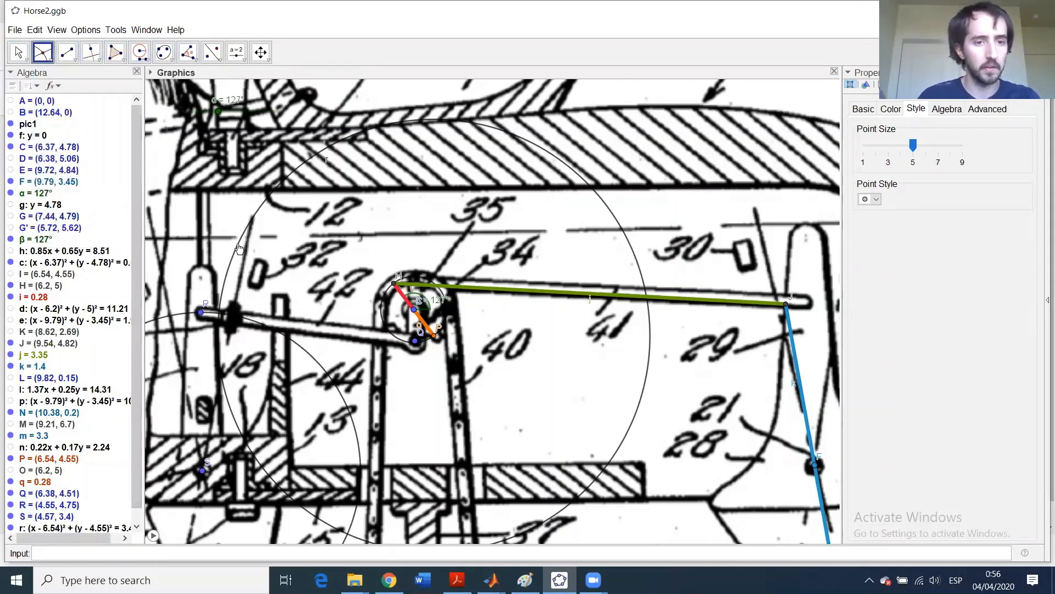
click(265, 334)
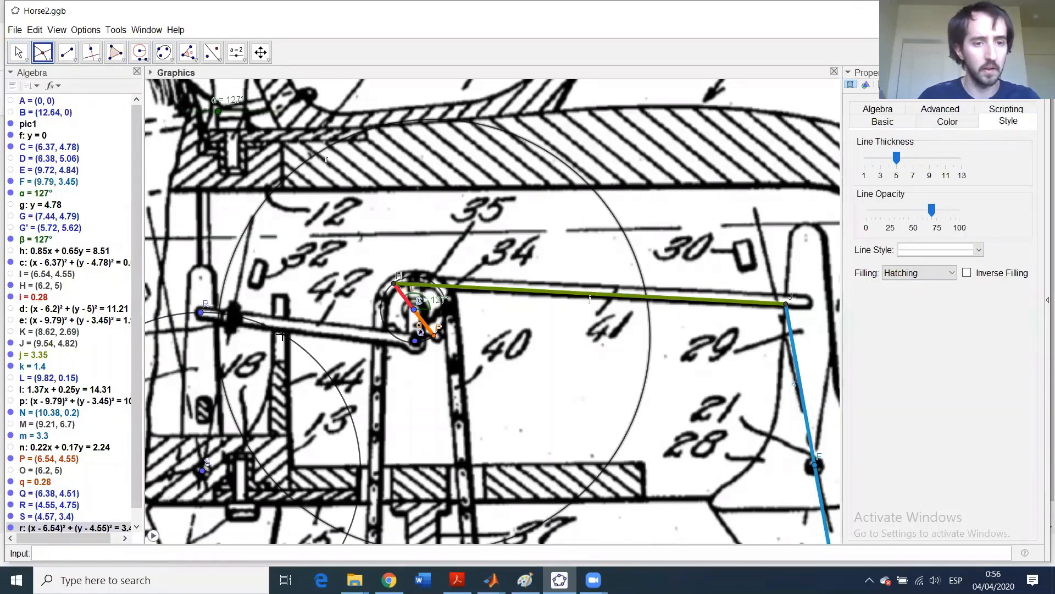
click(281, 335)
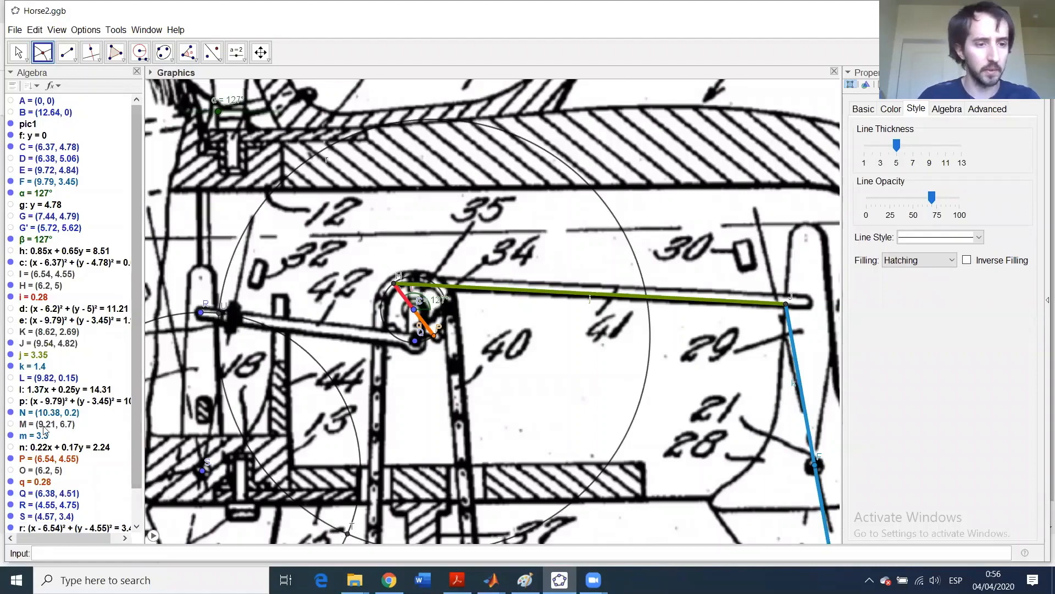
- Hide circles s and r and point R in the Algebra view
scroll(36, 513, down, 2)
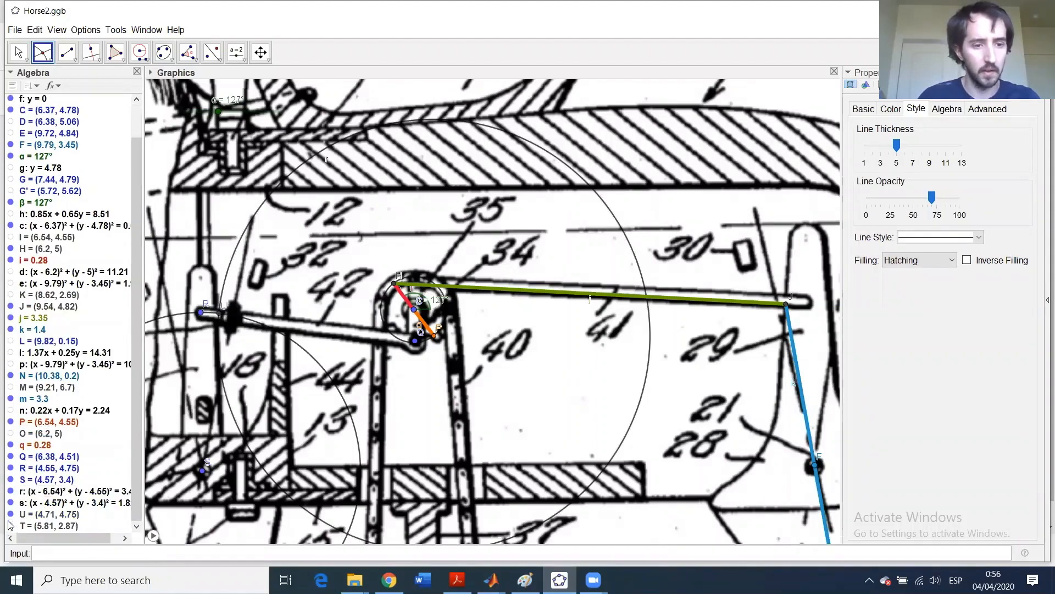
click(10, 503)
click(10, 491)
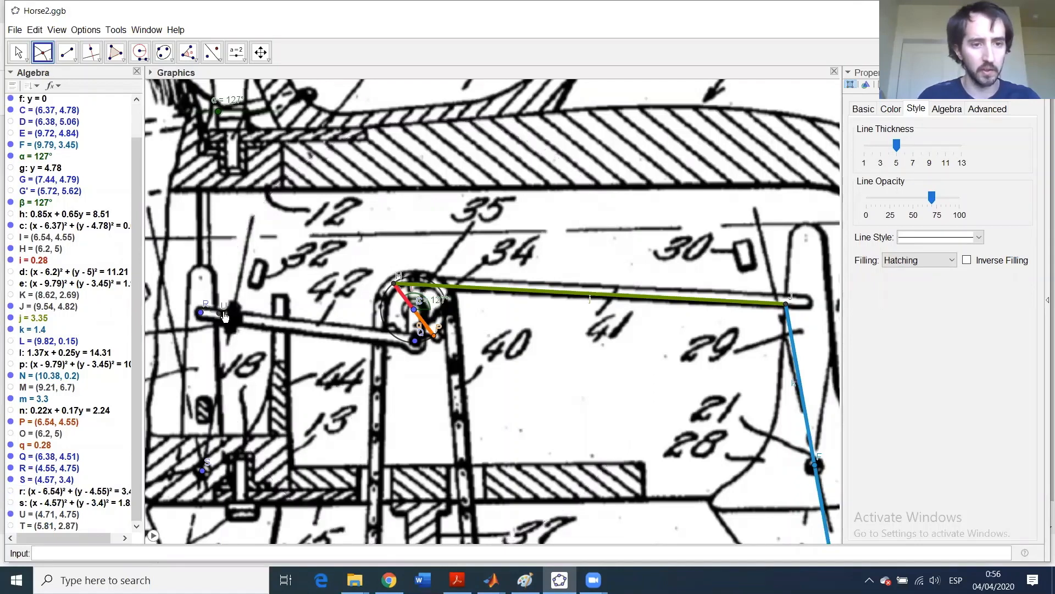
click(11, 468)
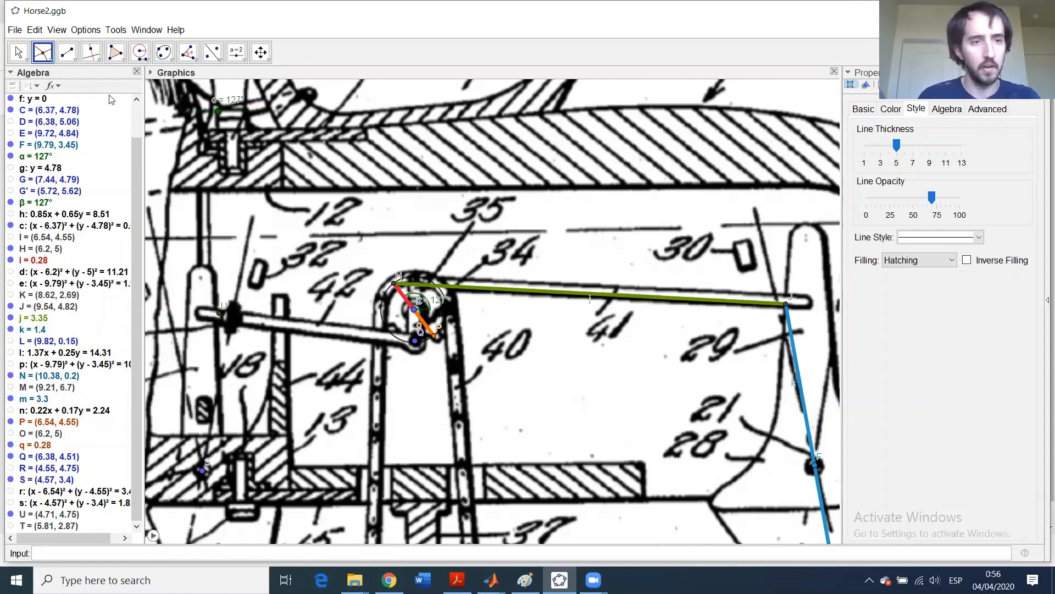
click(66, 52)
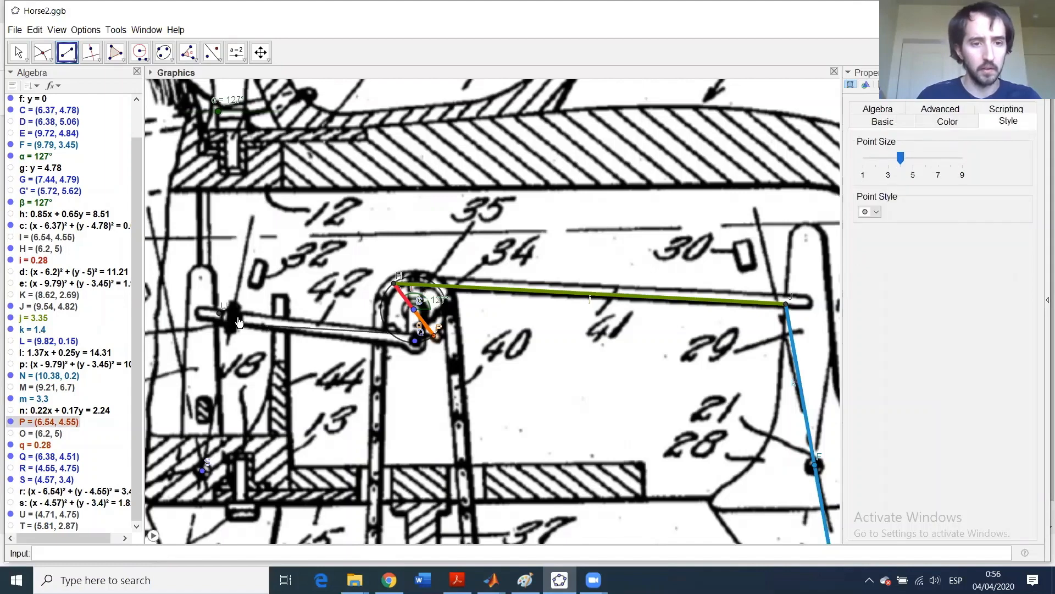
- Draw segments P–U and U–S
click(220, 312)
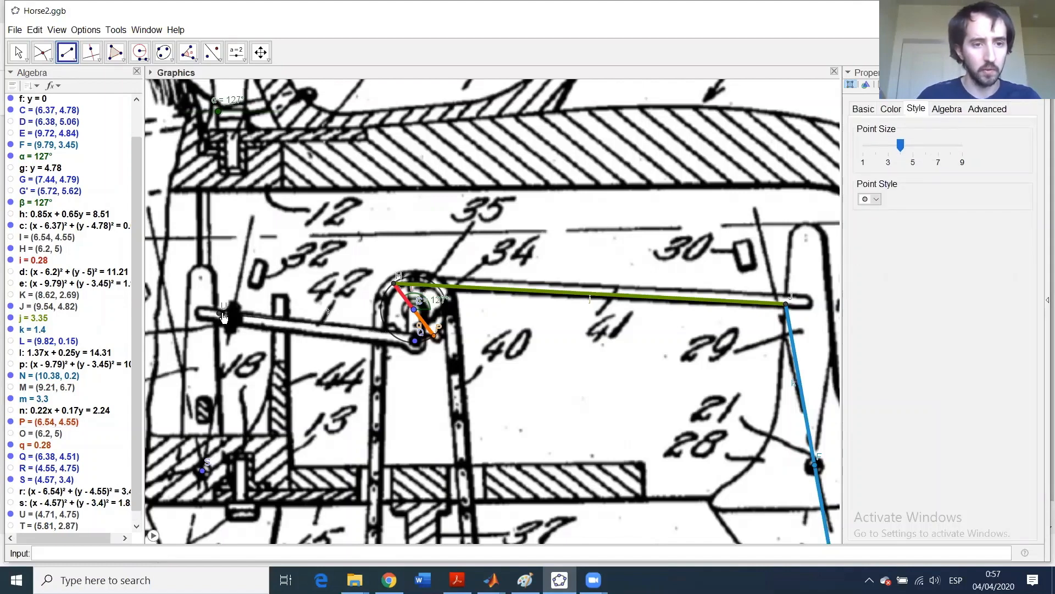
click(219, 314)
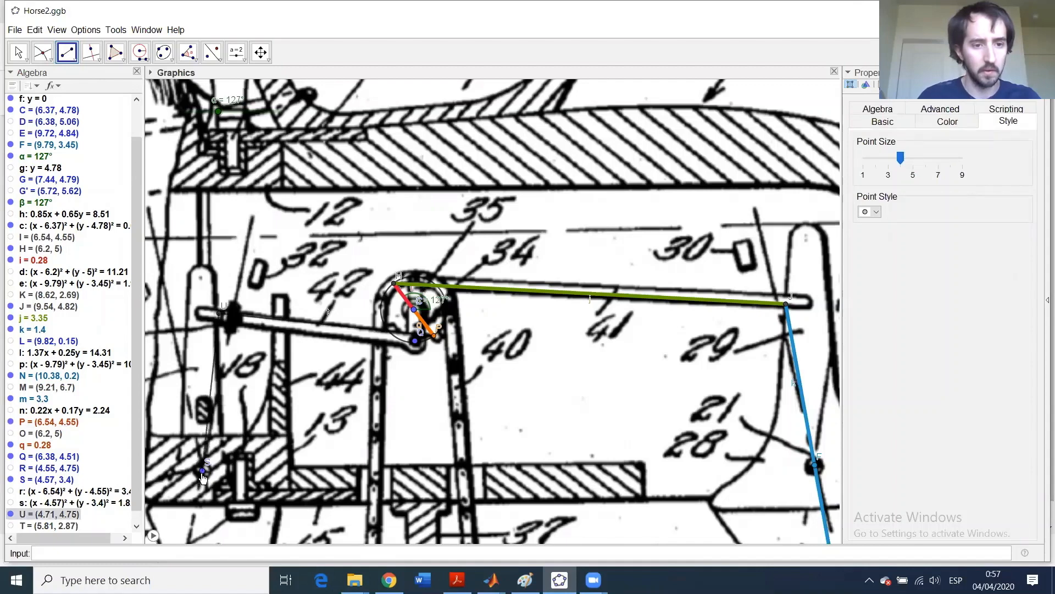
click(202, 471)
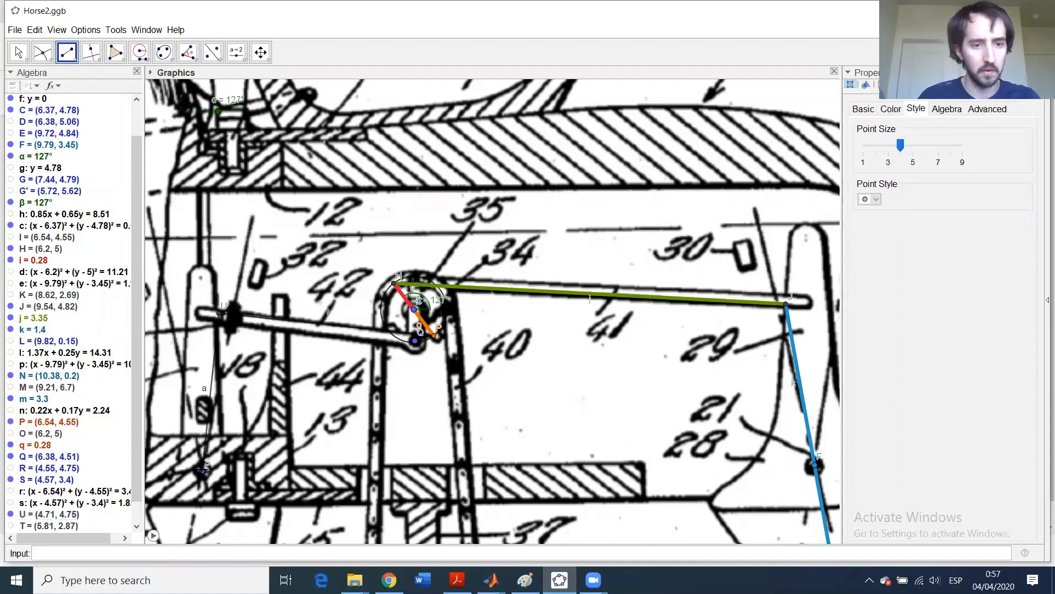
- Style segment t (P–U) magenta with thickness 13 and full opacity
click(15, 54)
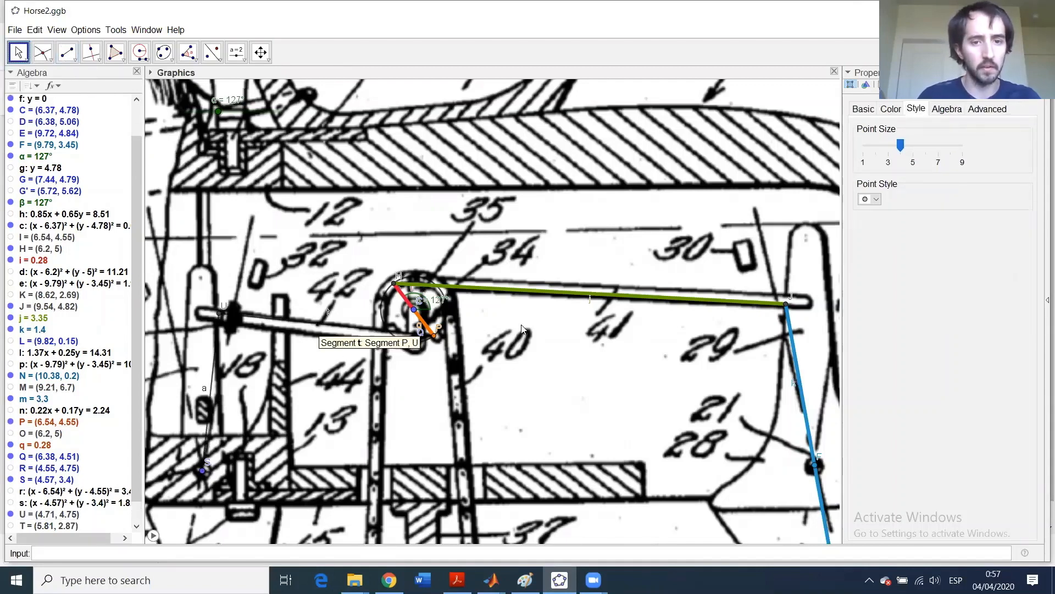
click(312, 321)
drag(896, 145, 961, 145)
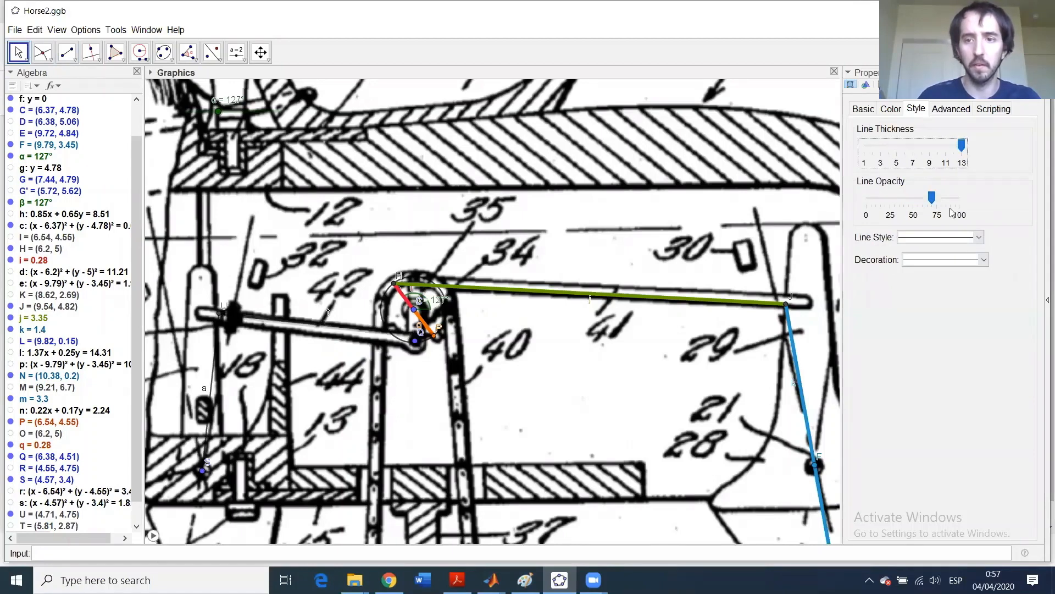
drag(931, 199, 960, 199)
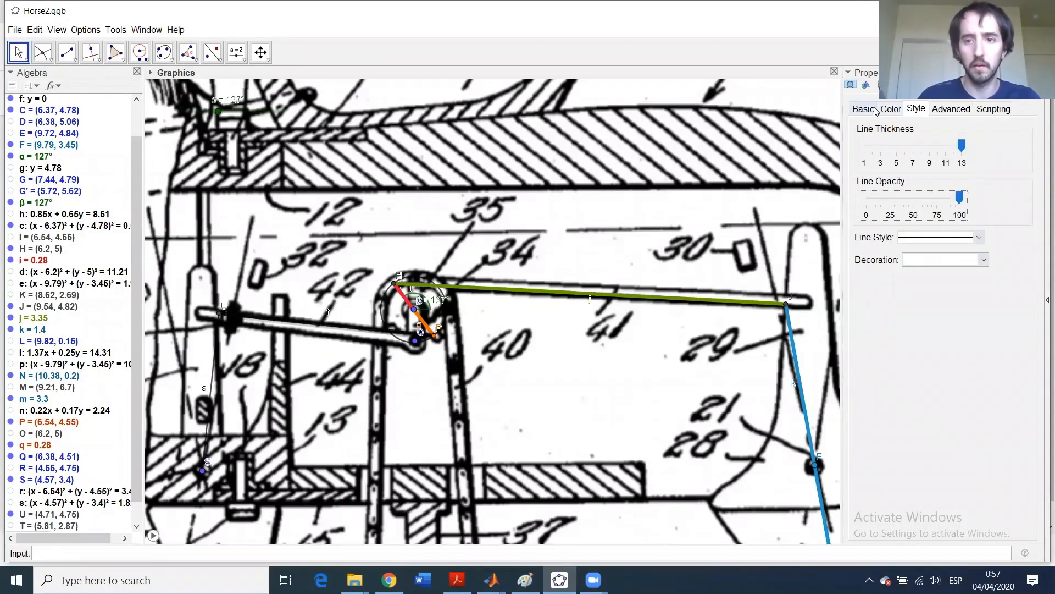
click(889, 109)
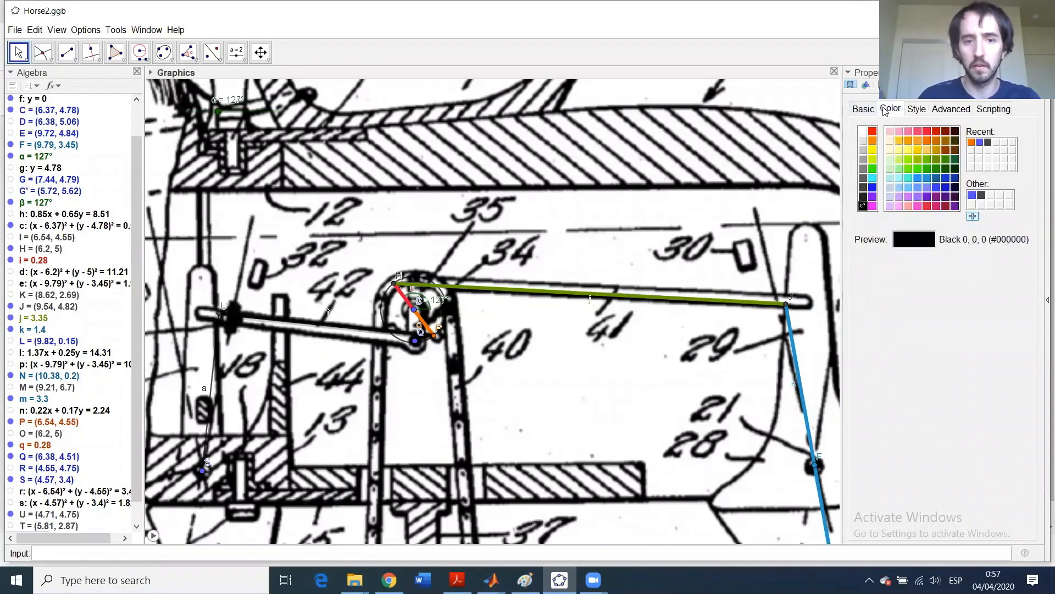
click(927, 206)
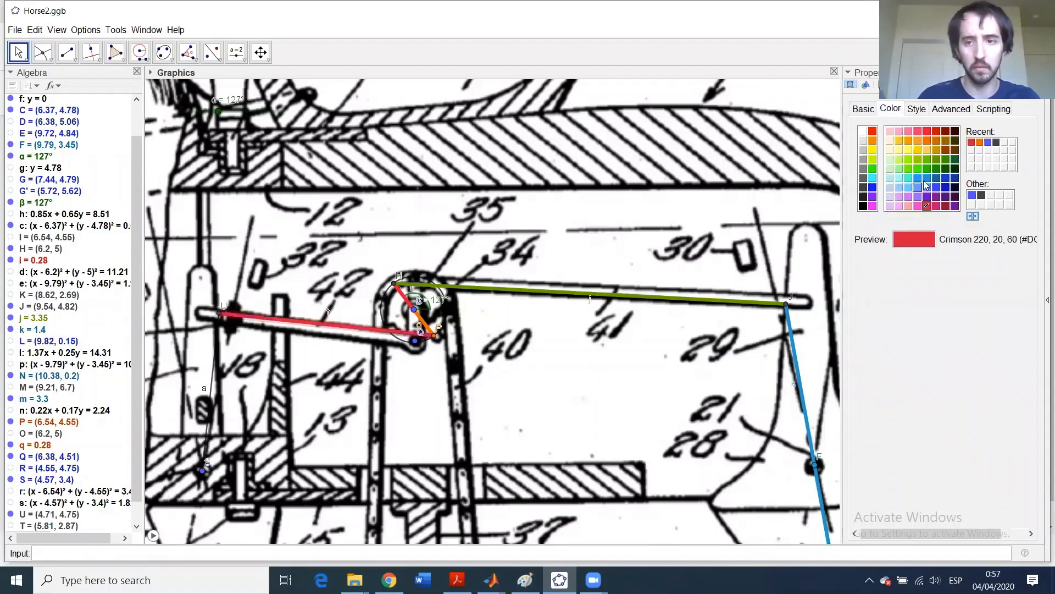
click(908, 206)
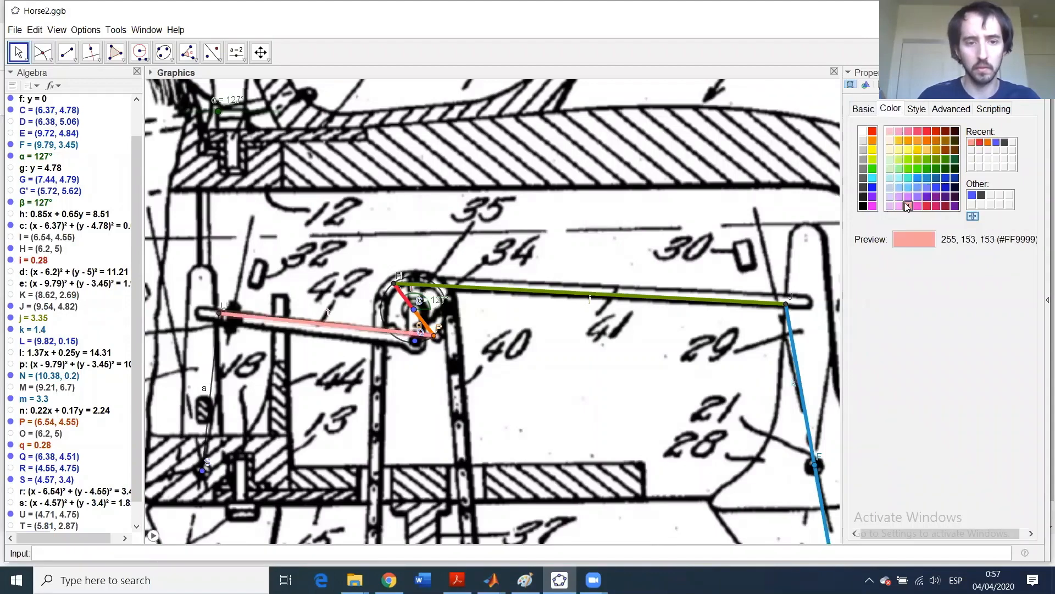
click(917, 206)
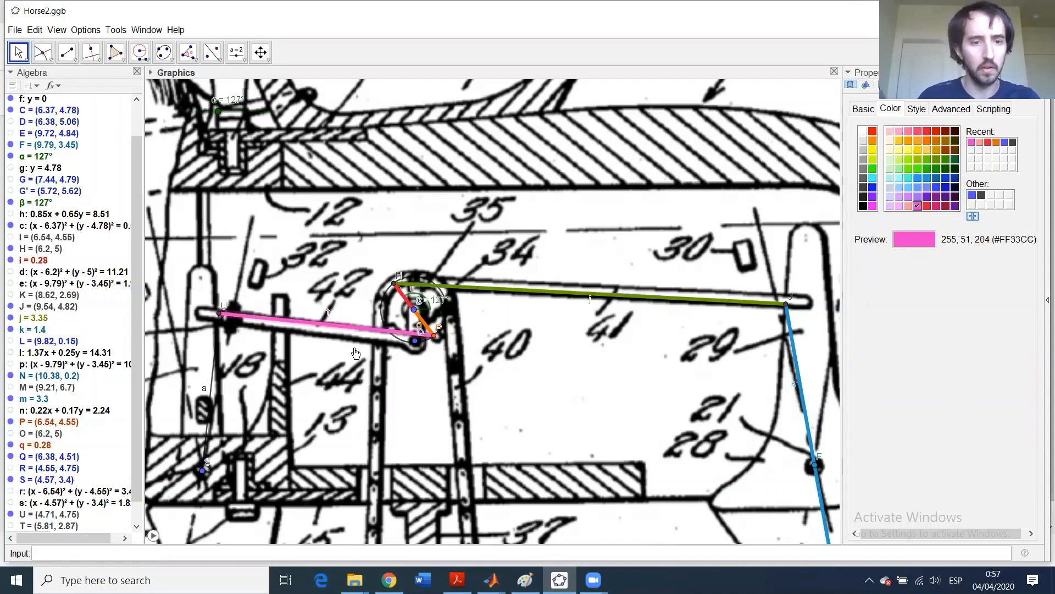
- Style segment a (U–S) dark orange #CC9900 with thickness 13 and full opacity
click(218, 344)
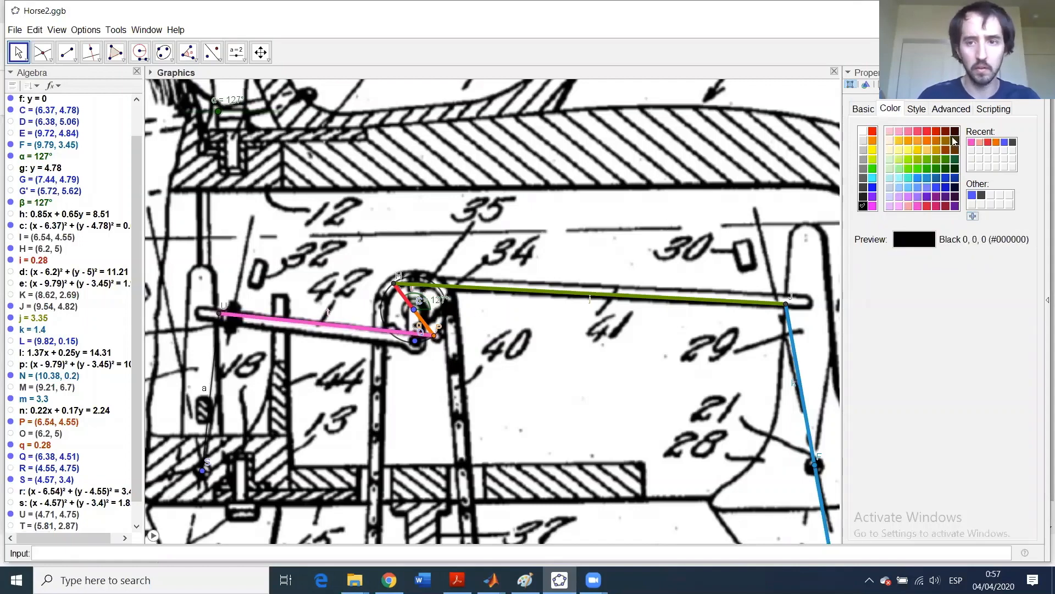
click(935, 151)
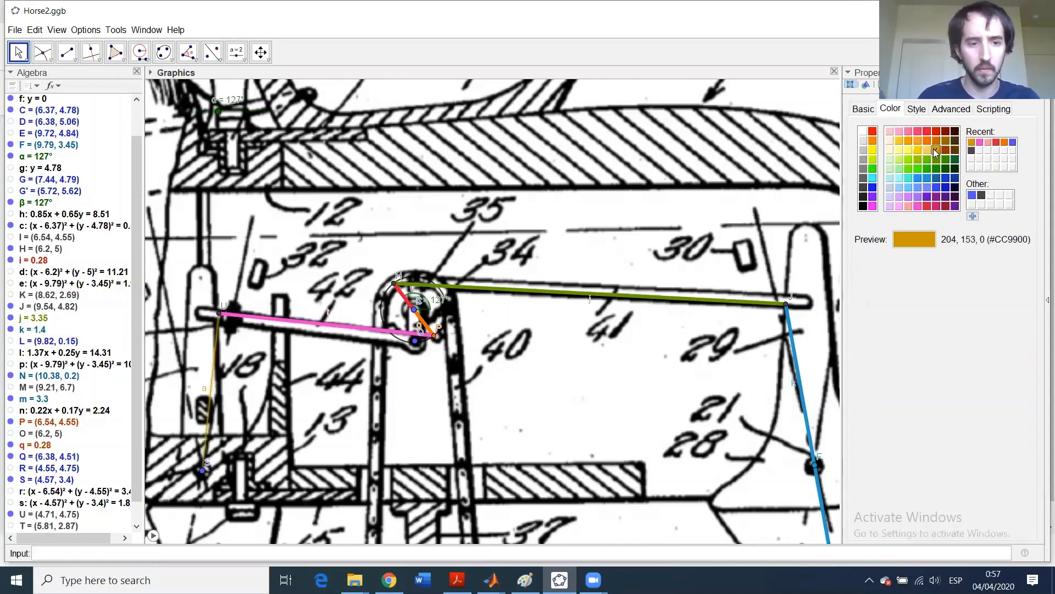
click(915, 109)
click(898, 145)
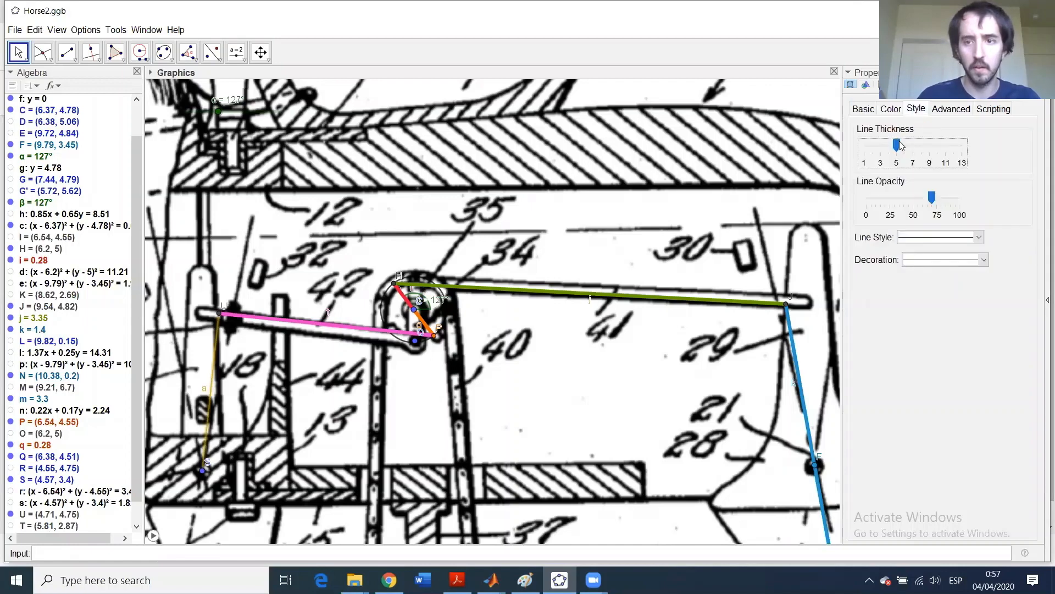
drag(896, 145, 967, 146)
drag(932, 197, 976, 203)
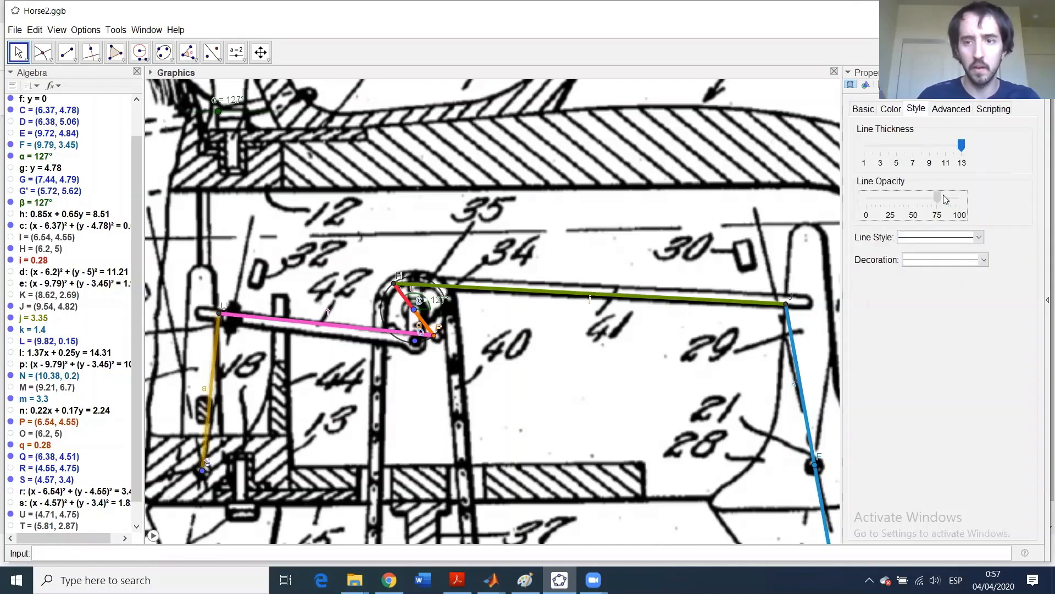
scroll(305, 420, down, 3)
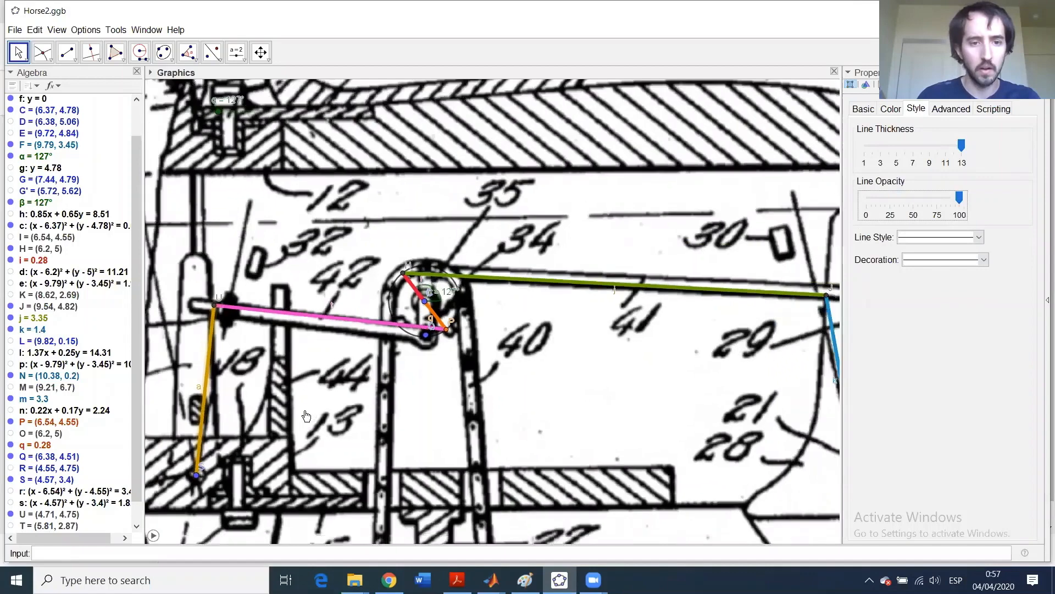
- Bring the horse's legs into view and place point V on the x-axis at the front foot
scroll(309, 421, down, 4)
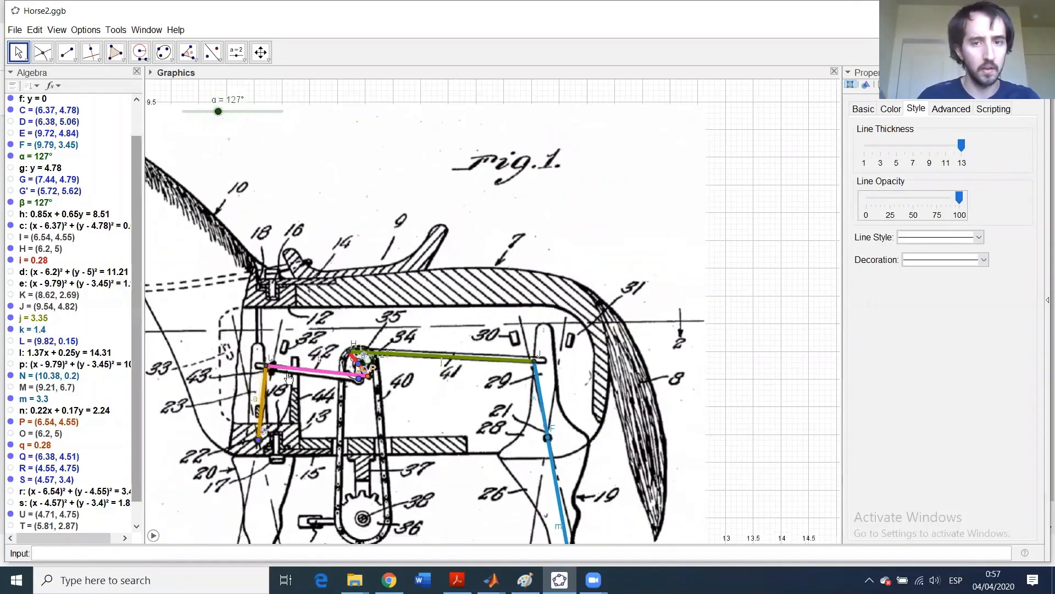
scroll(713, 266, down, 1)
drag(712, 266, 814, 92)
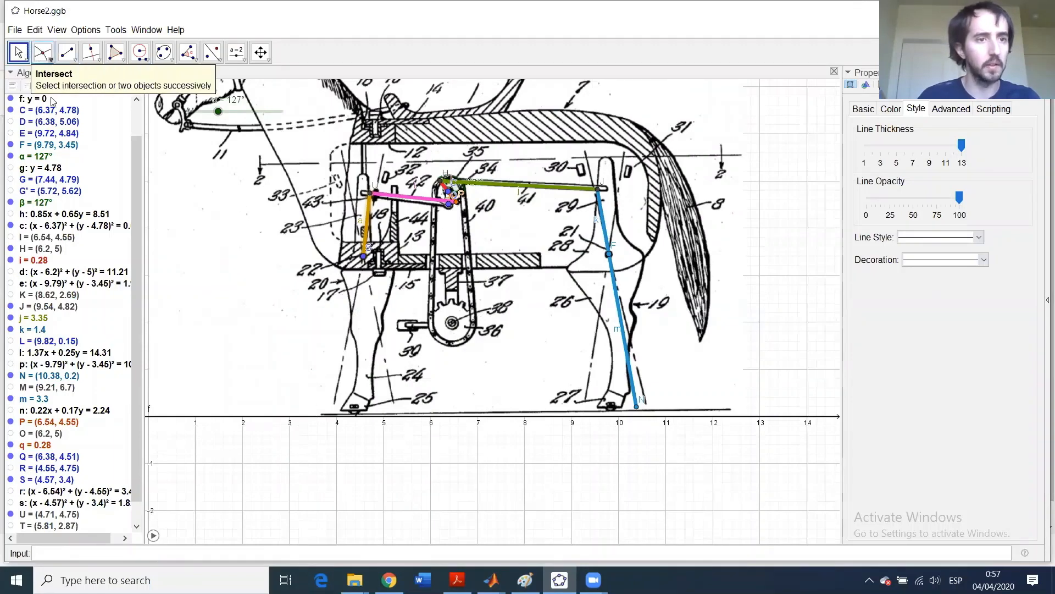
click(42, 52)
click(77, 78)
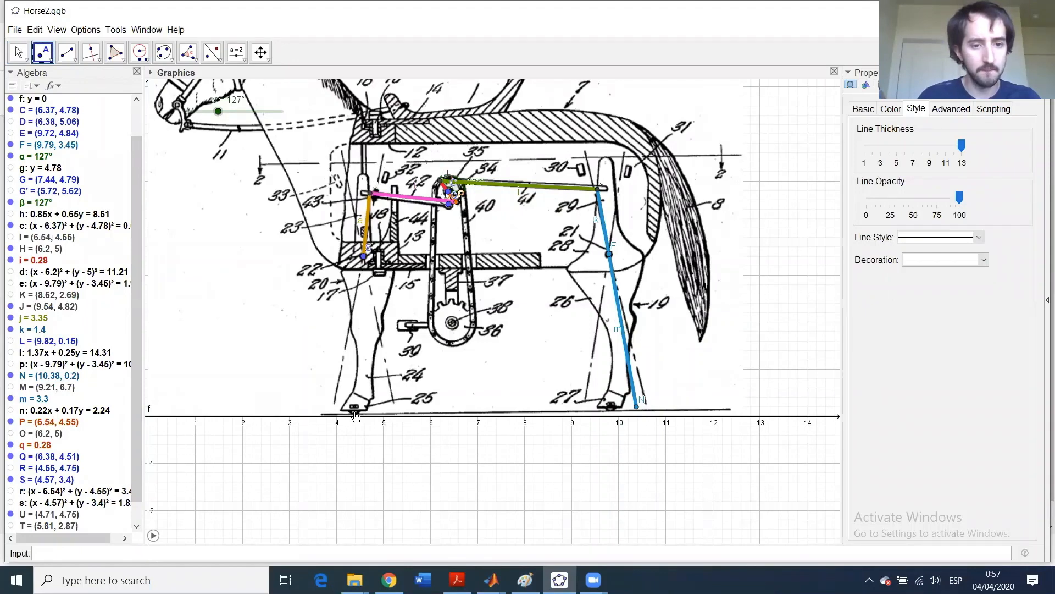
click(355, 412)
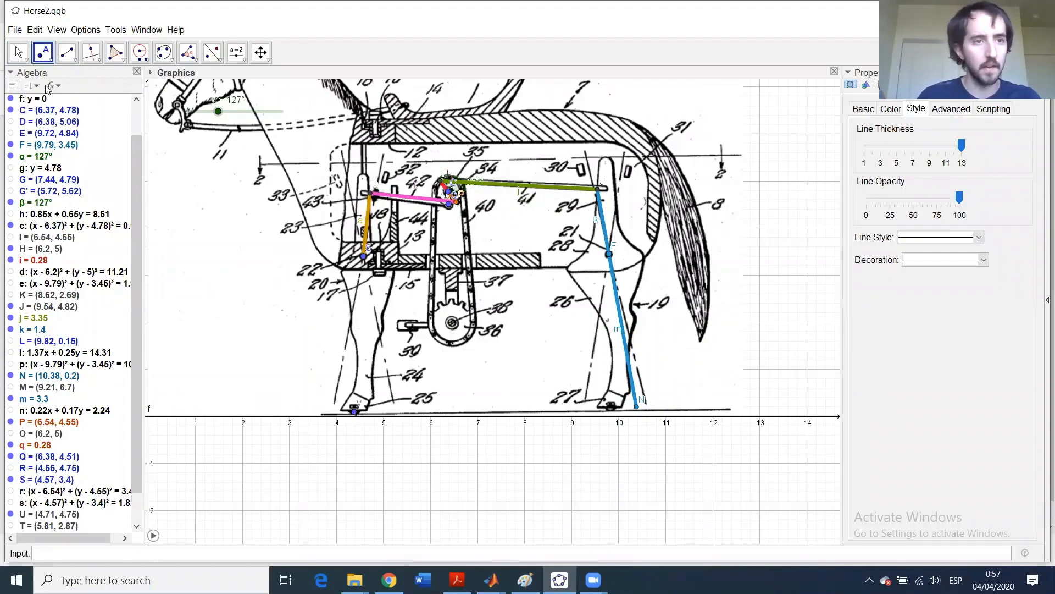
- Create compass circle c₁ centred on S with radius SV
click(139, 52)
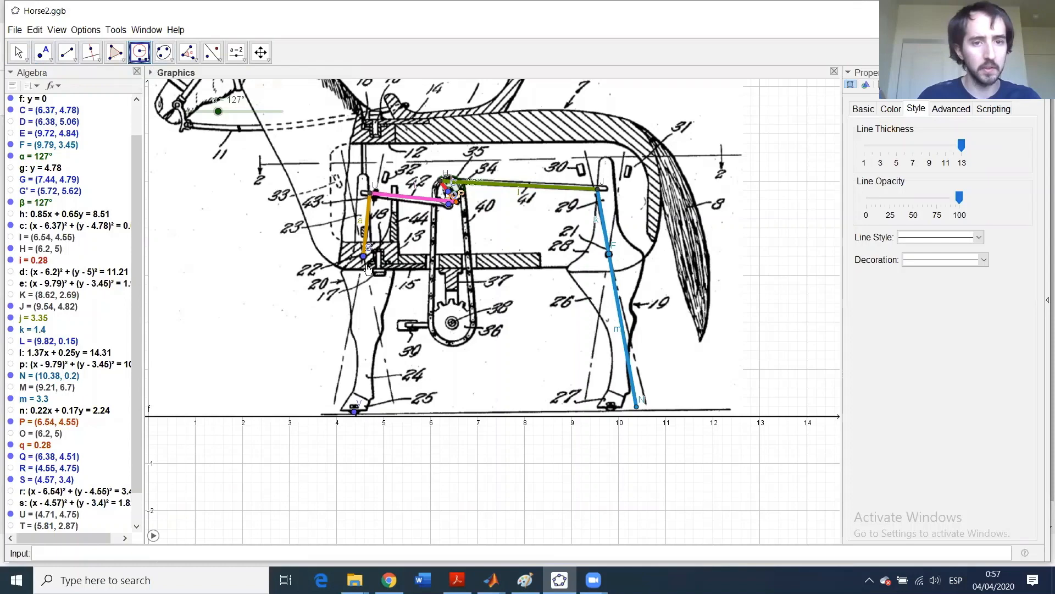
click(363, 257)
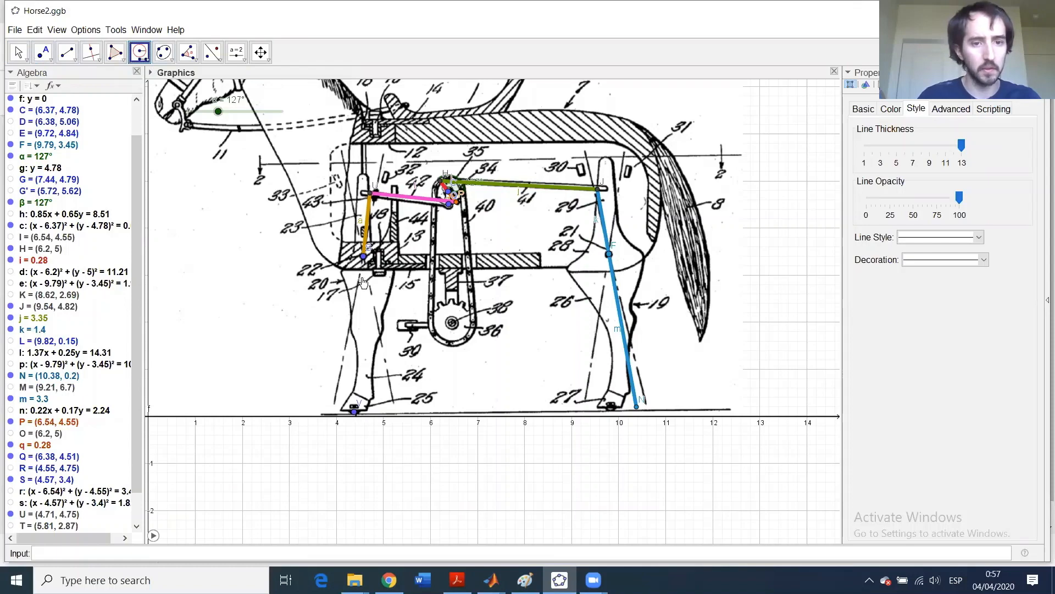
click(354, 411)
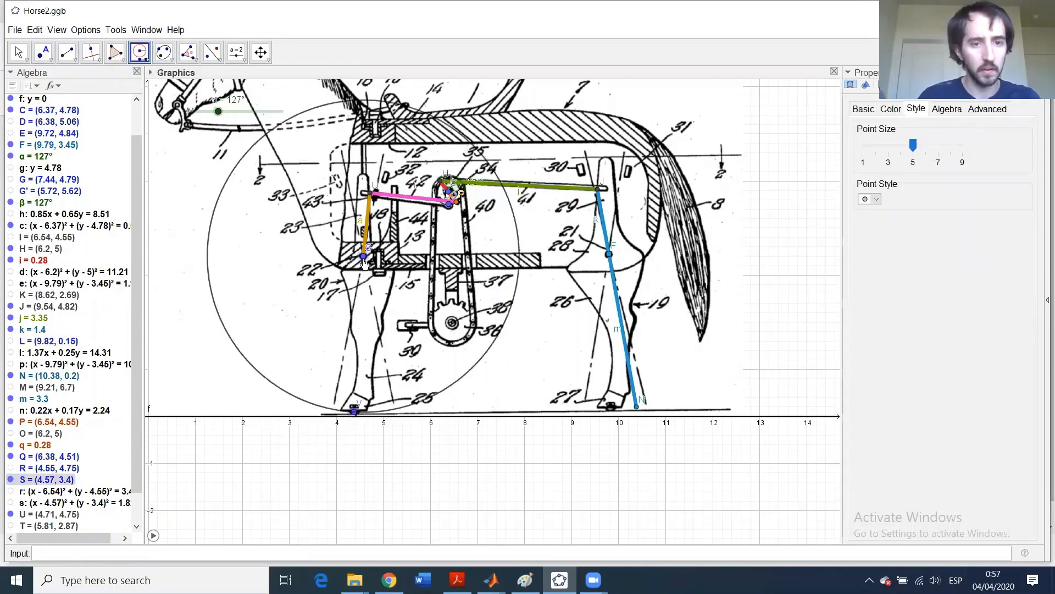
click(364, 258)
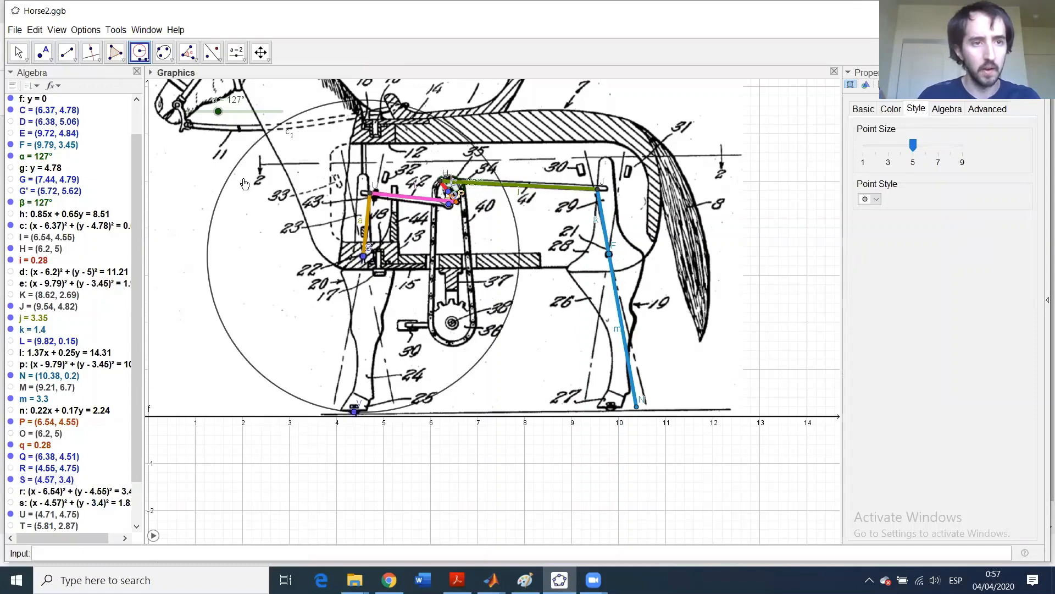
click(98, 59)
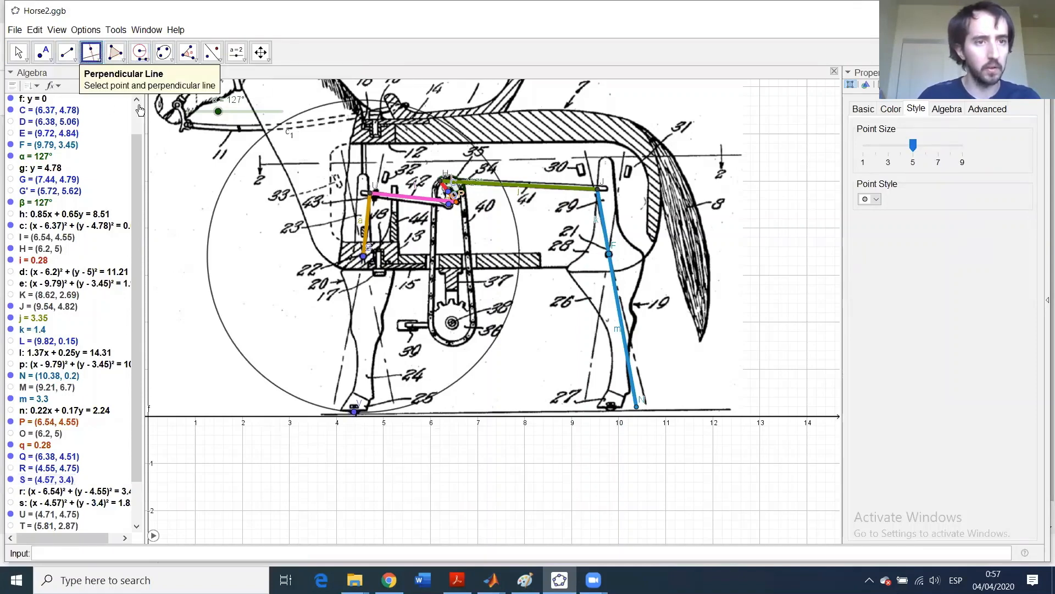
- Draw line b parallel to the orange link a, passing through S
click(101, 62)
click(114, 95)
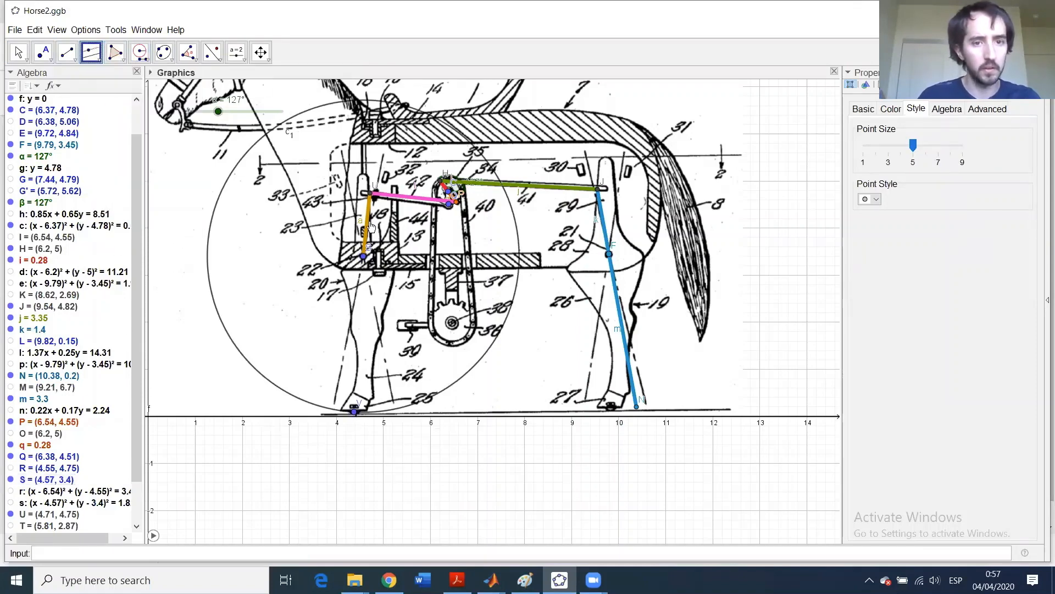
click(368, 224)
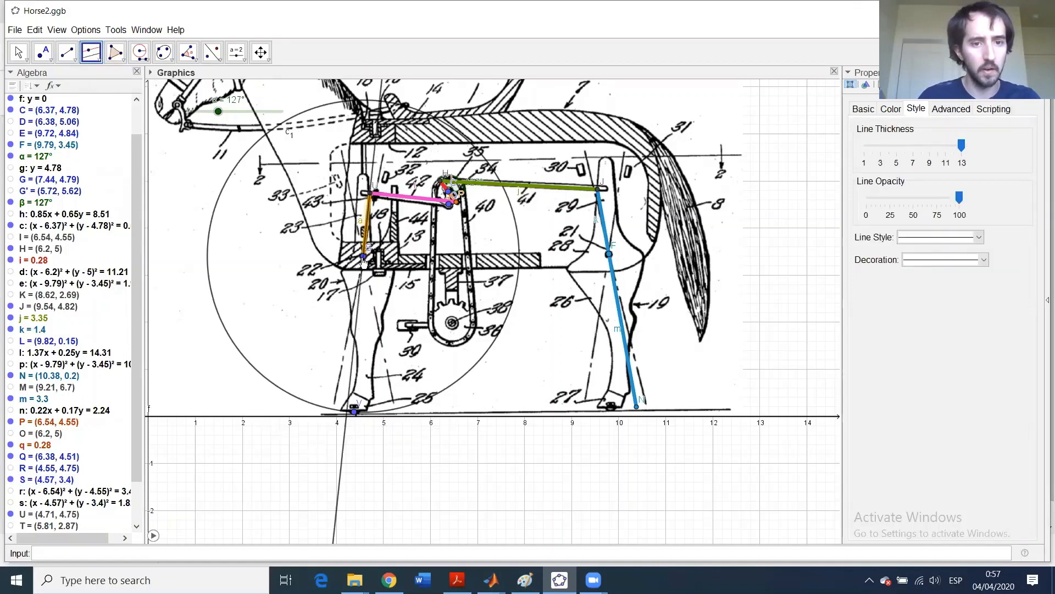
click(355, 411)
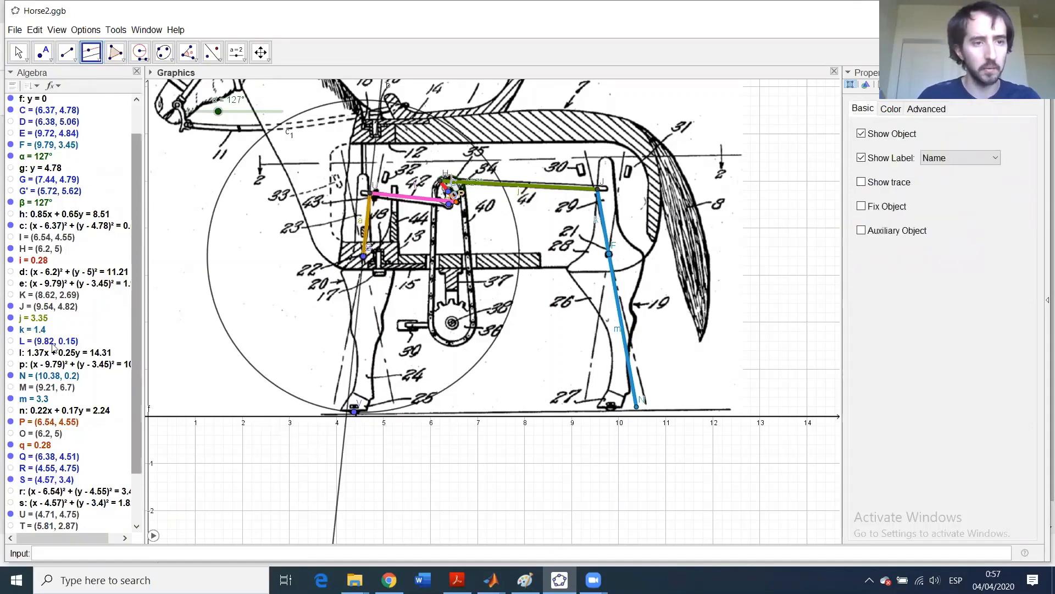
- Intersect line b with circle c₁, creating points W and Z
click(51, 60)
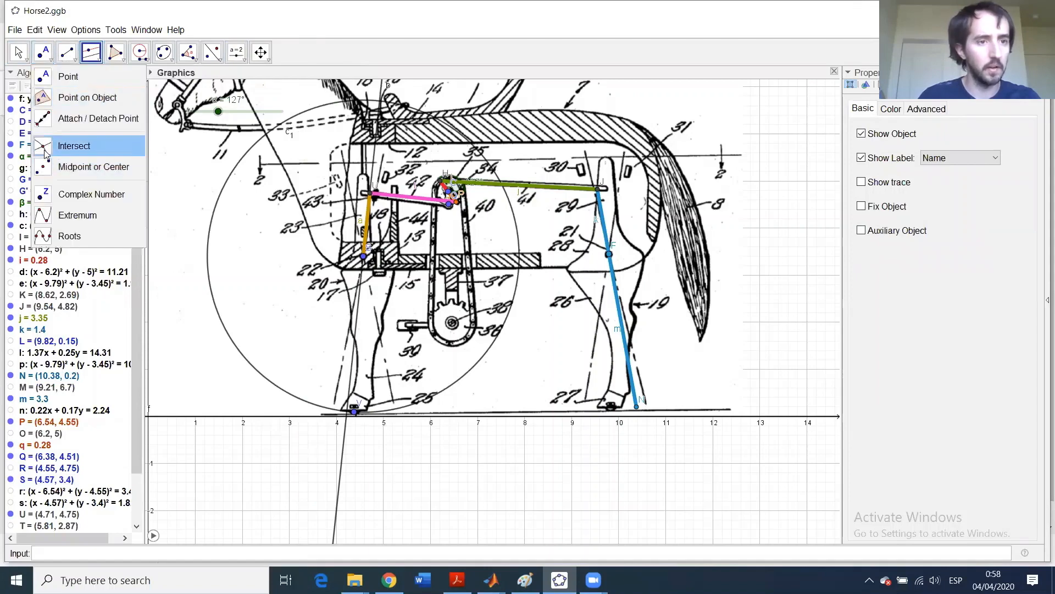
click(73, 146)
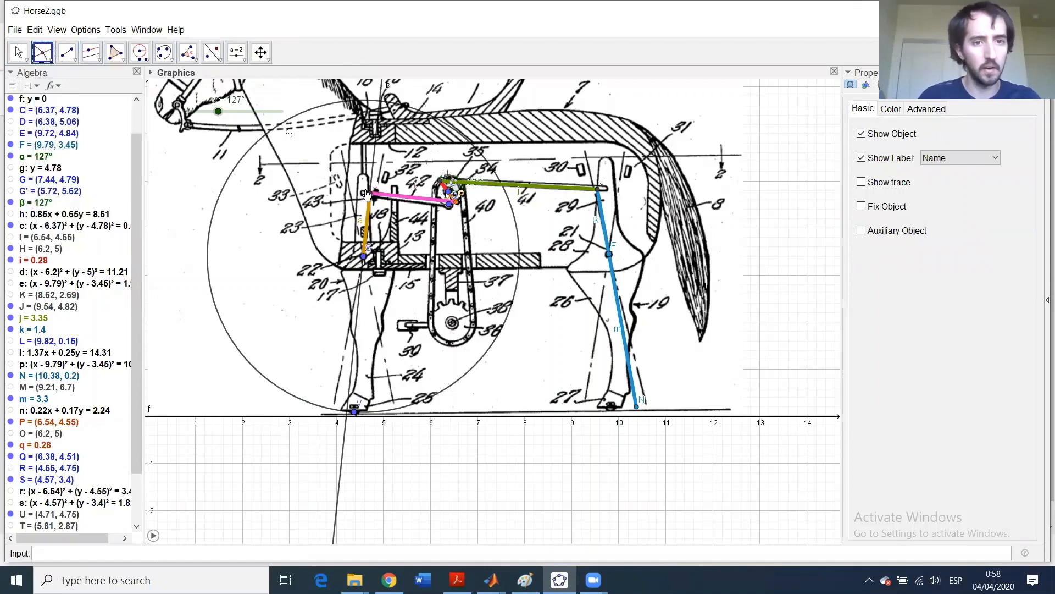
click(375, 161)
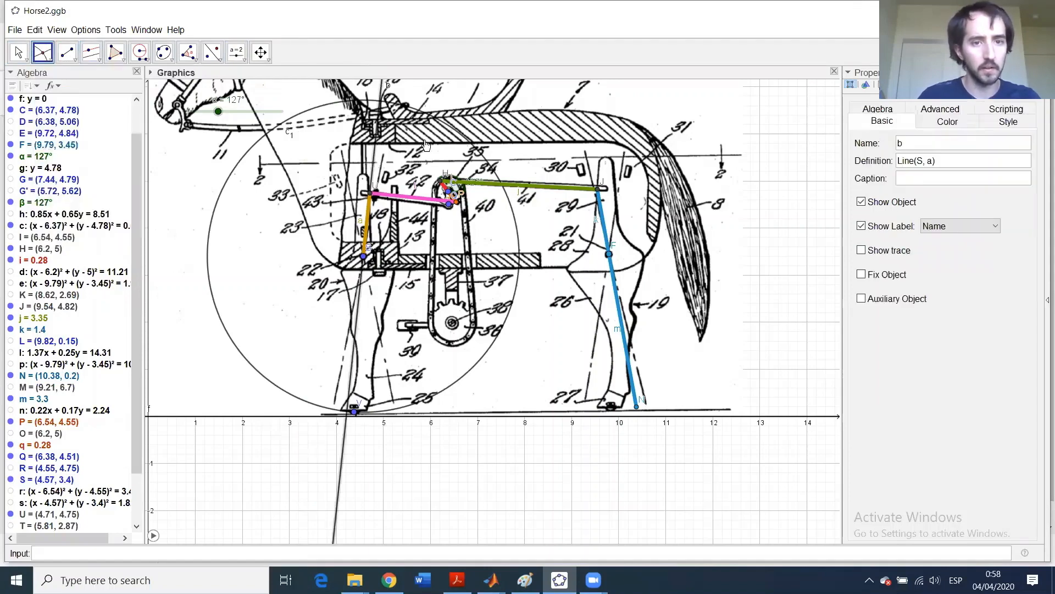
click(466, 140)
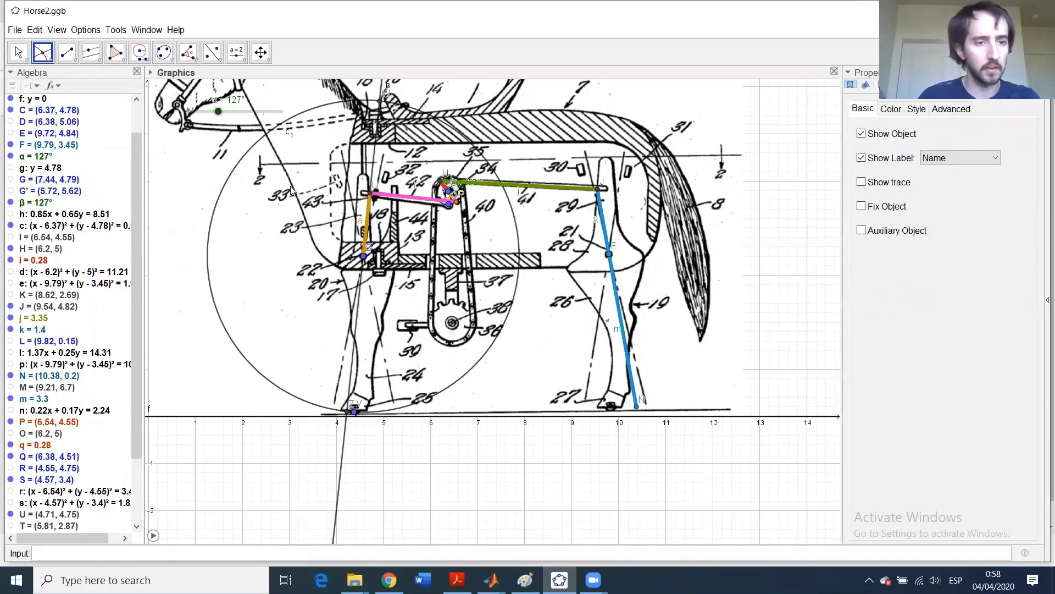
- Hide helpers W, b, c₁ and V in the Algebra view
scroll(138, 259, down, 3)
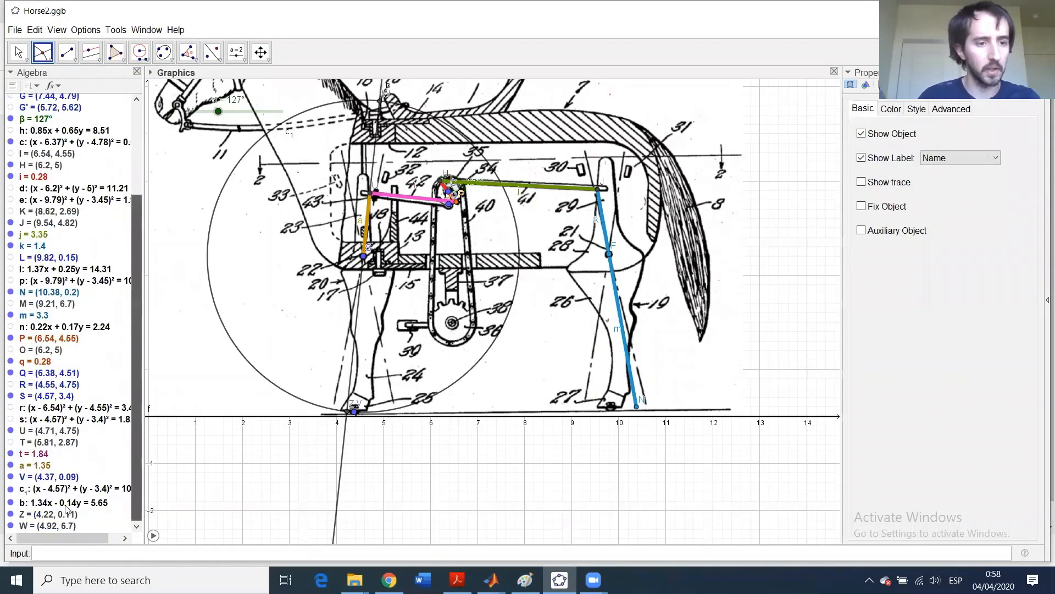
click(10, 525)
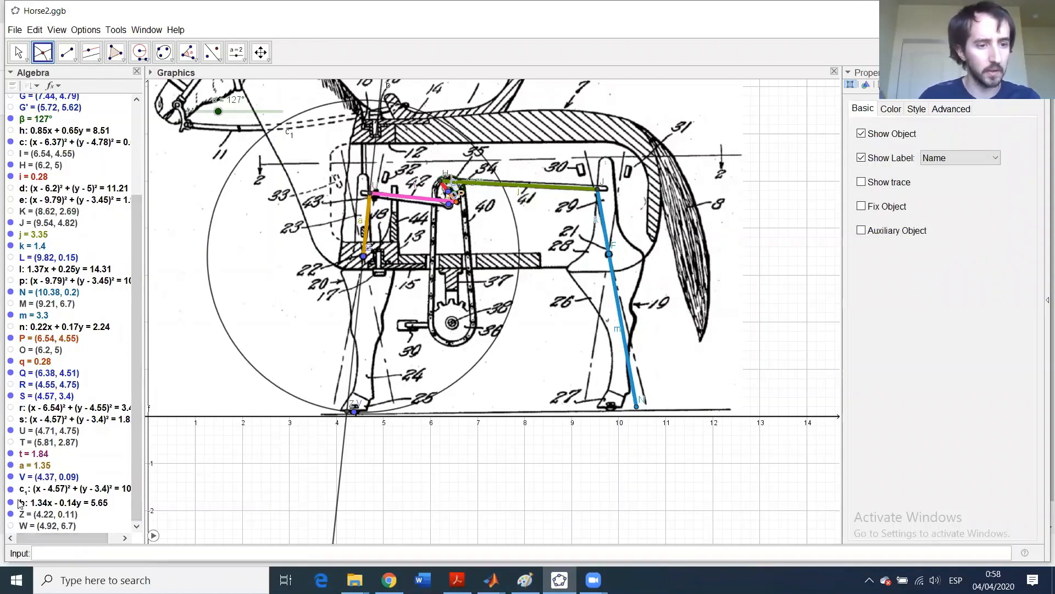
click(10, 502)
click(11, 488)
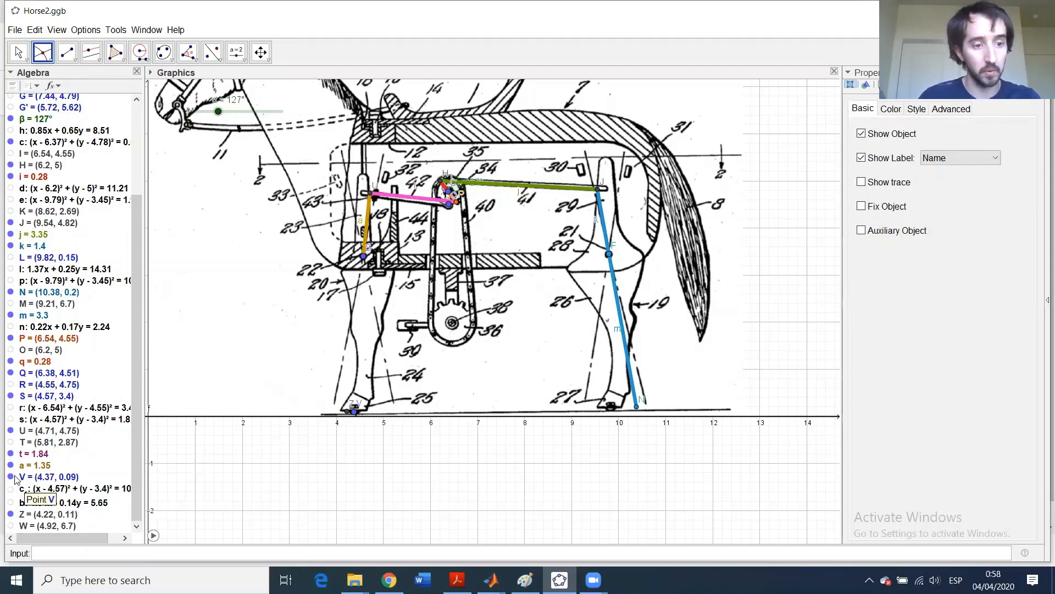
click(11, 477)
- Draw leg segment f_1 from S to Z
click(66, 53)
click(363, 257)
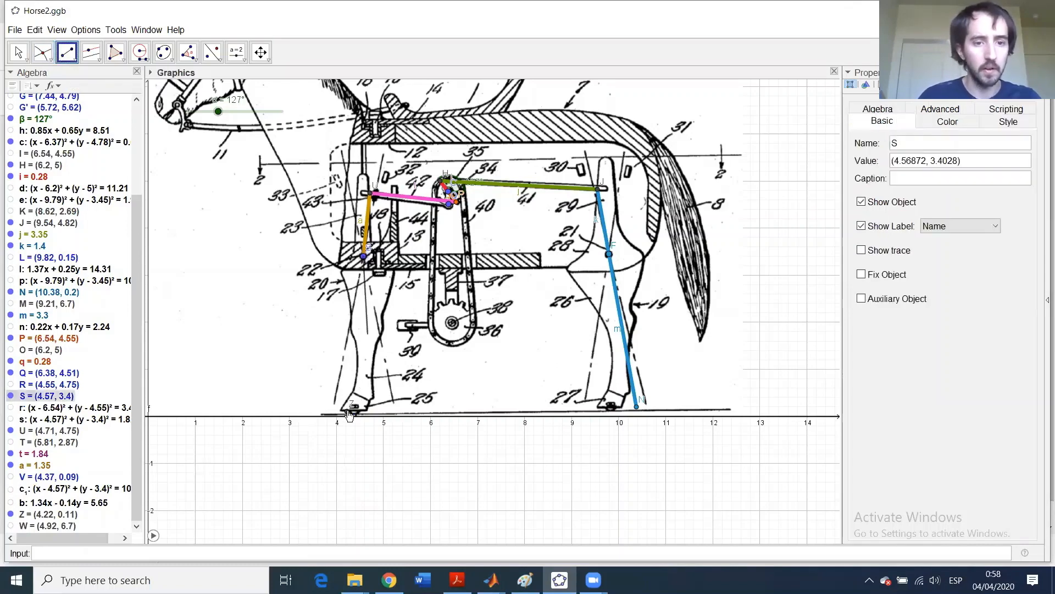
click(348, 411)
- Make f_1 orange #CC9900 with thickness 13 and full opacity, then start the angle animation
click(18, 54)
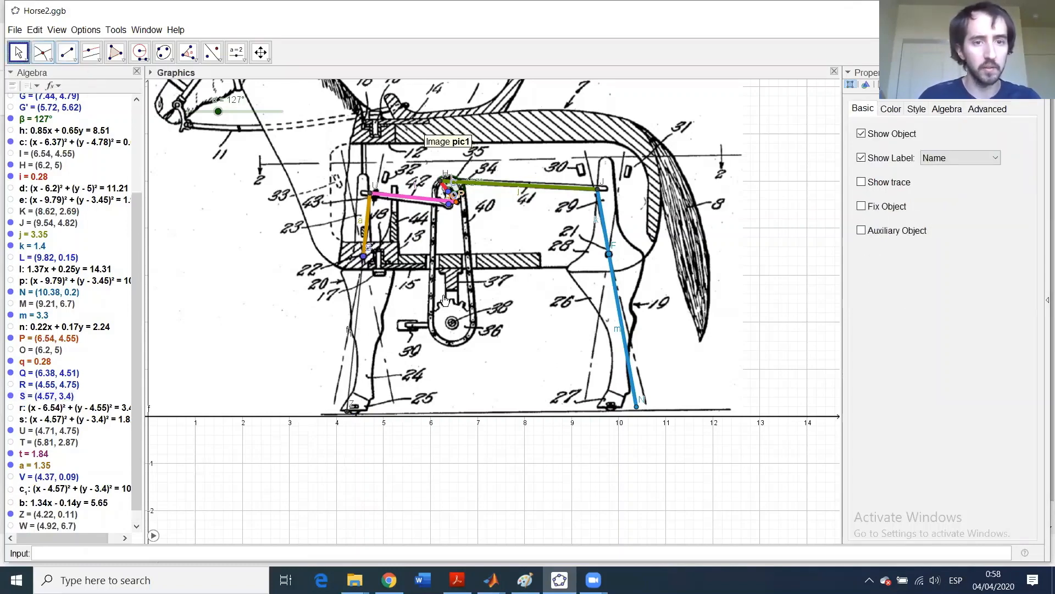
click(357, 318)
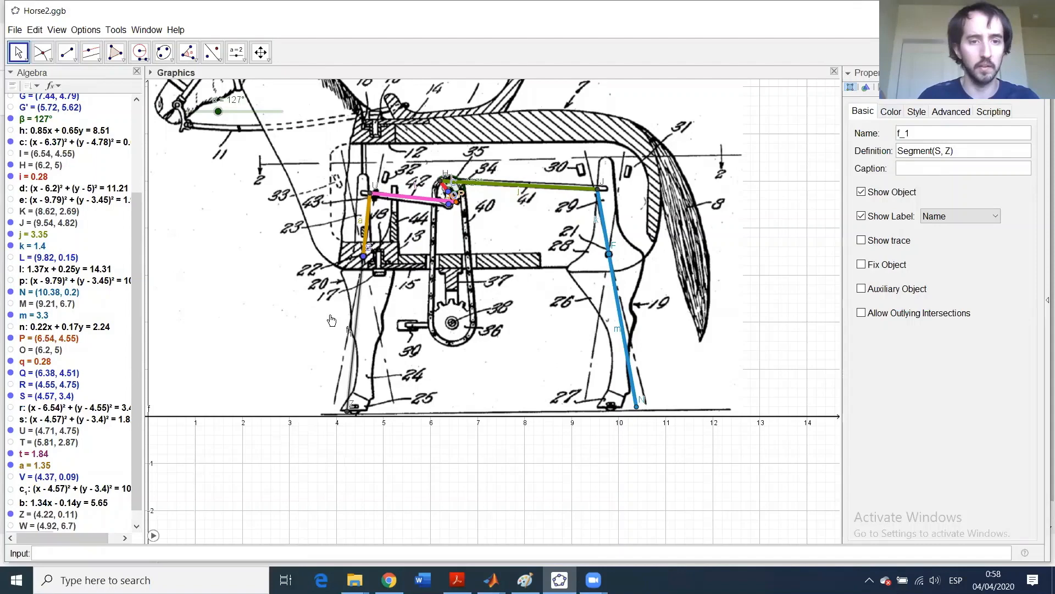
click(897, 112)
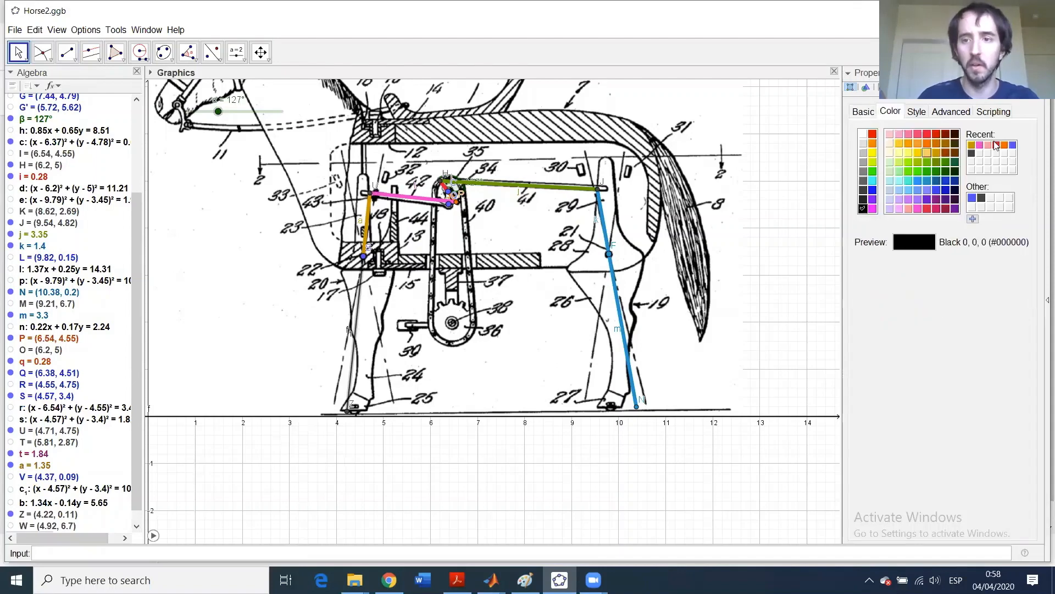
click(972, 146)
click(916, 111)
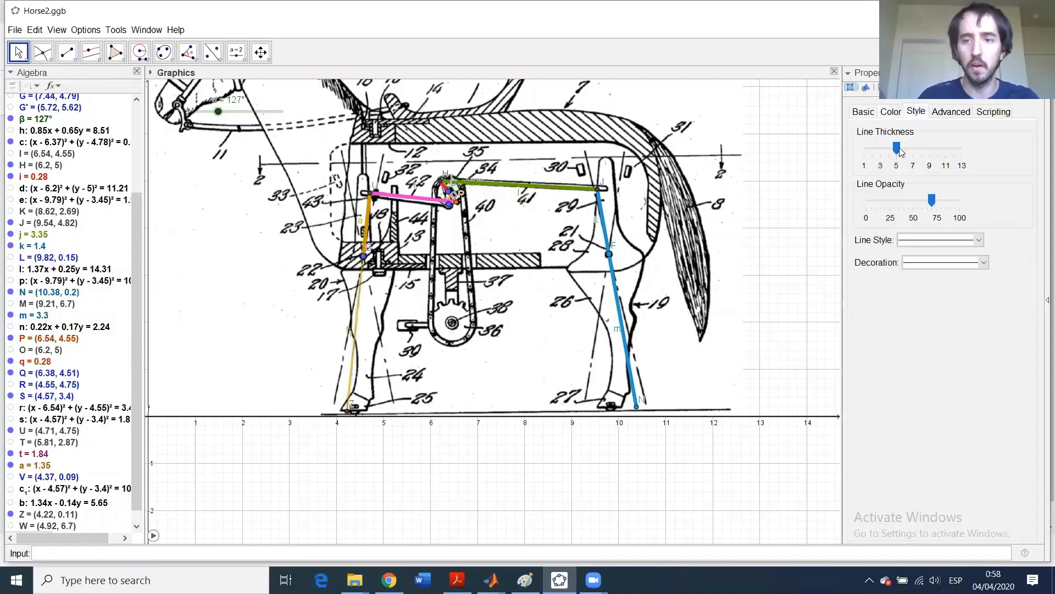
drag(896, 148, 995, 159)
drag(932, 201, 992, 208)
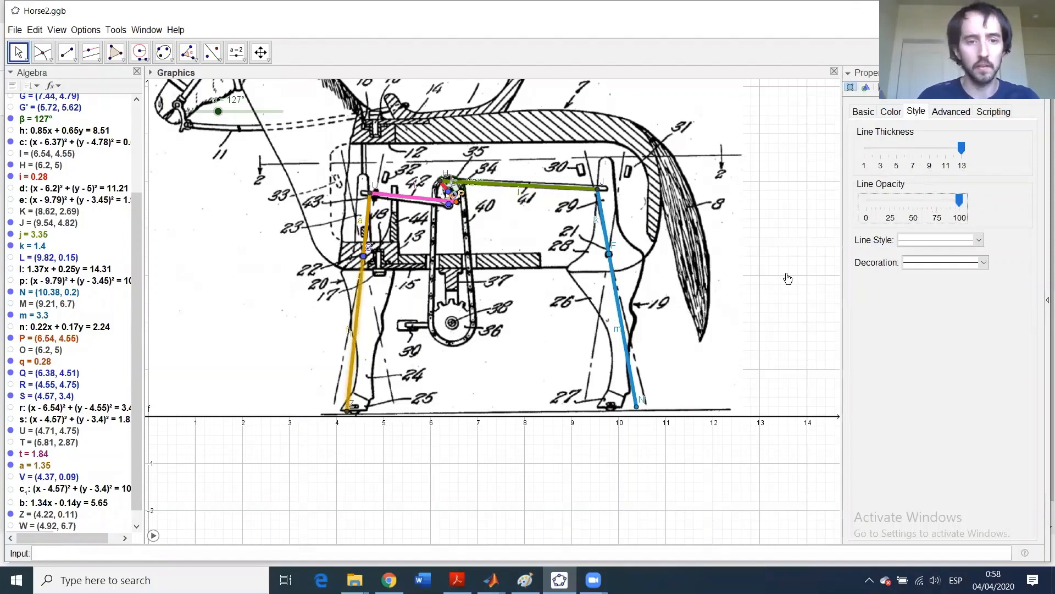
click(154, 535)
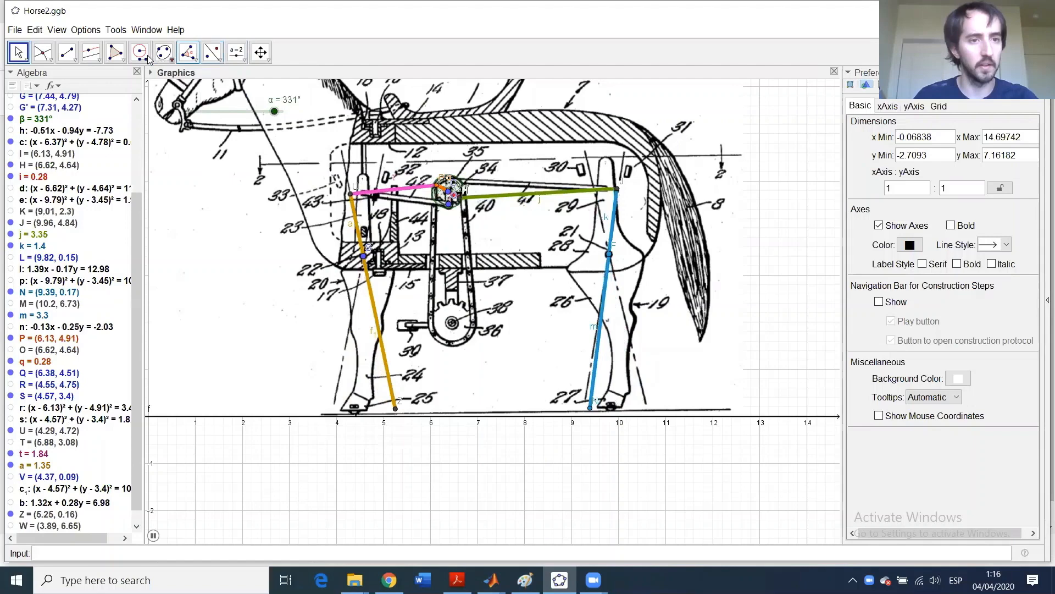
- Select the Locus tool, pause the animation at α = 188°, and hide point Q
mouse_move(94, 57)
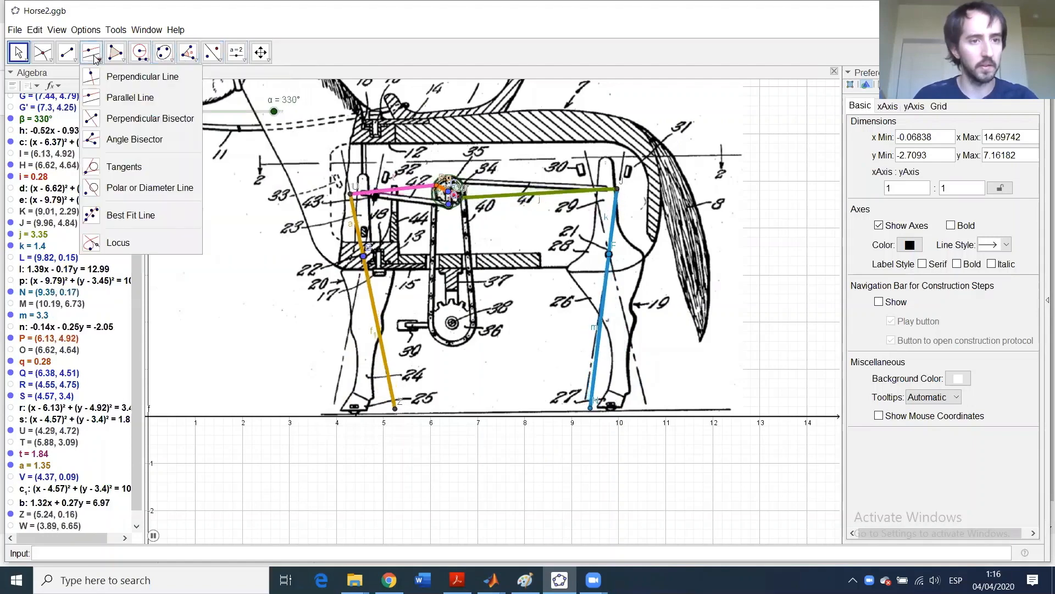
click(88, 243)
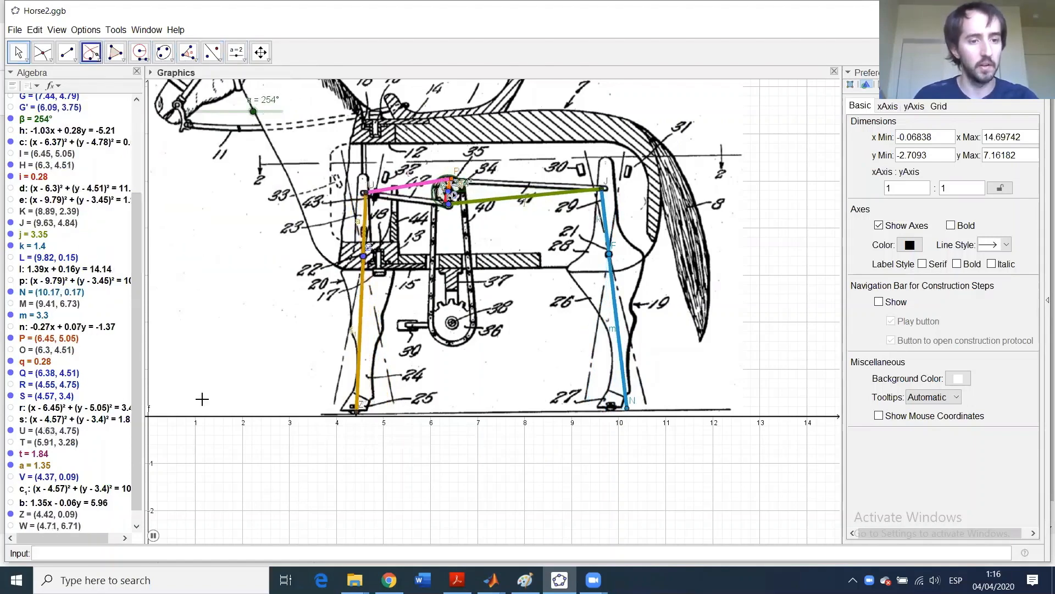
click(153, 536)
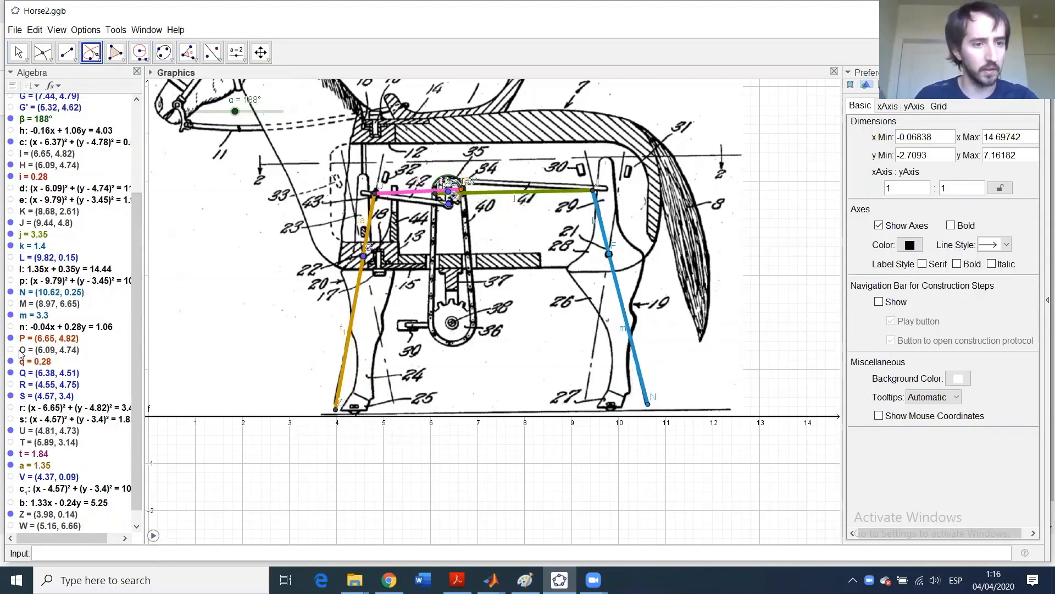
click(12, 374)
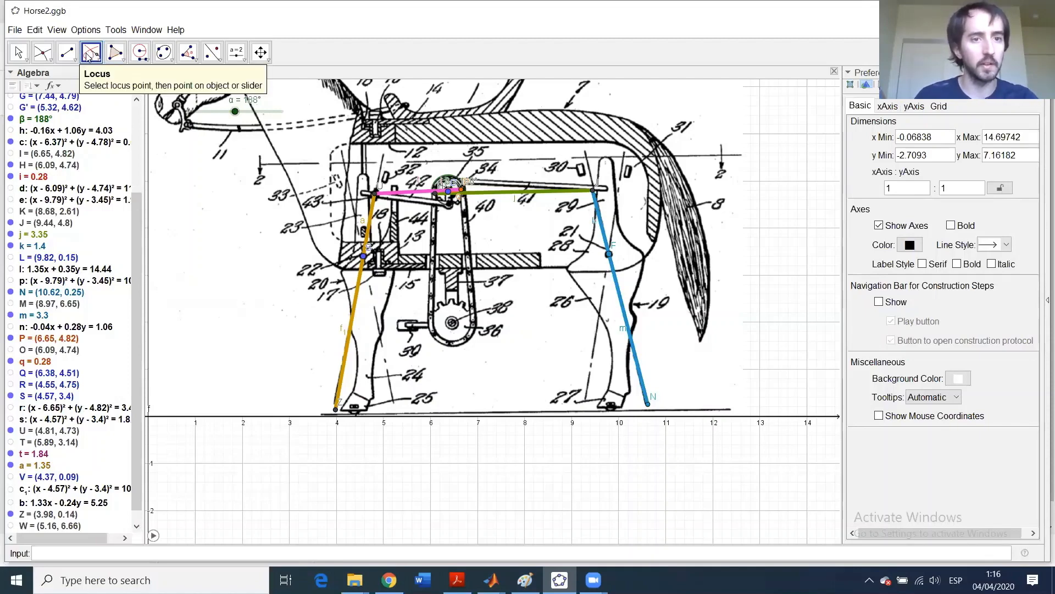
- Trace loci of feet Z and N against the α slider, then resume the animation
click(336, 410)
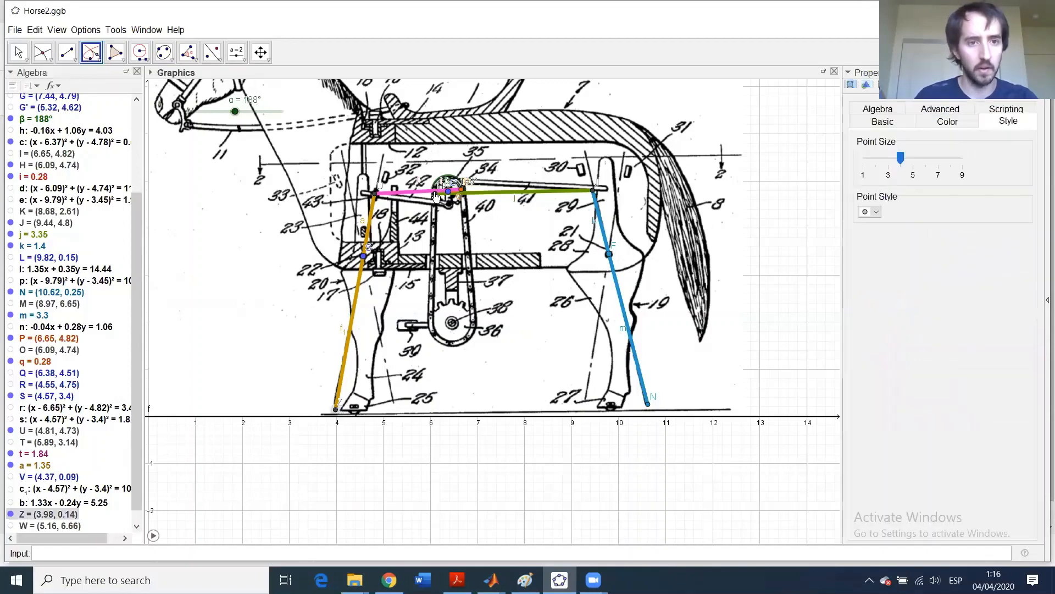
click(253, 111)
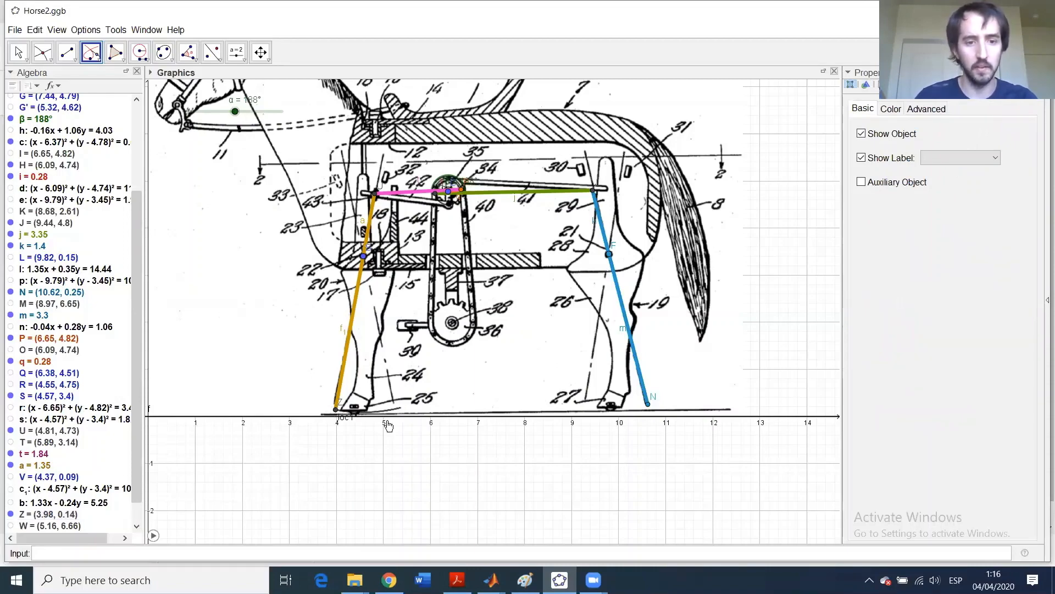
click(648, 403)
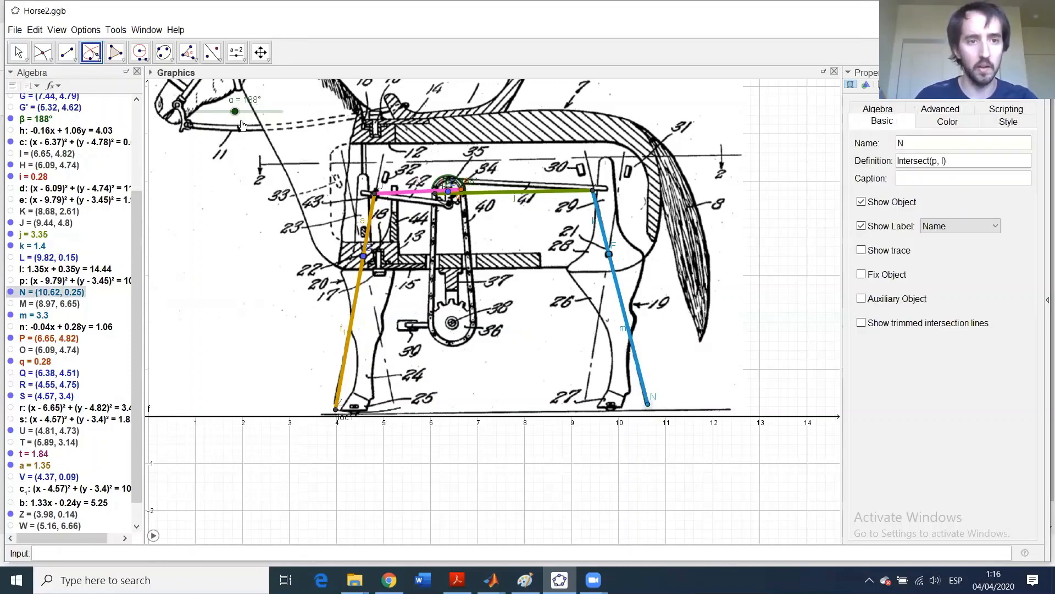
click(216, 113)
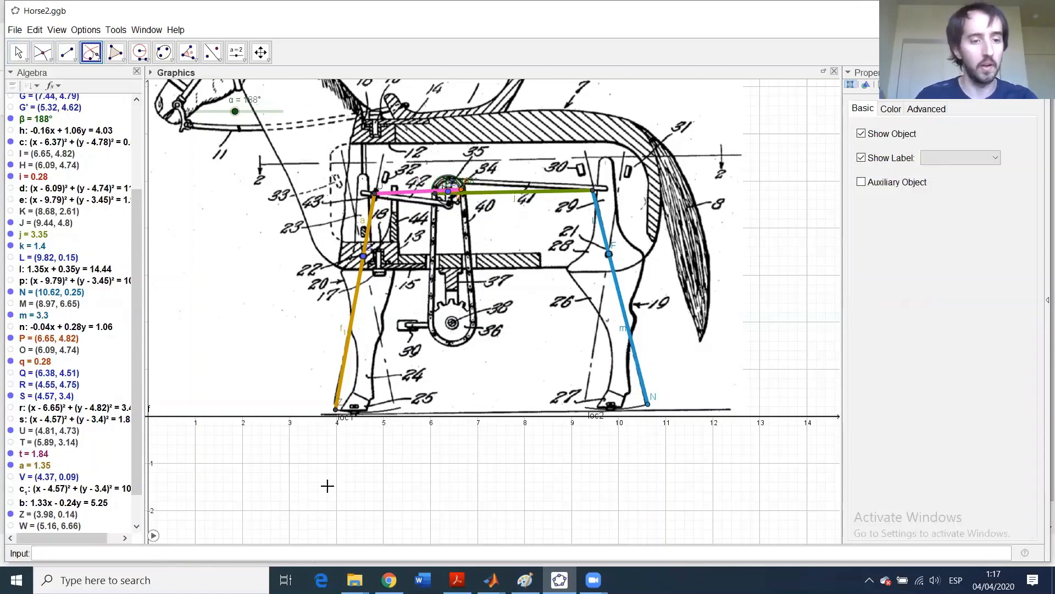
click(153, 536)
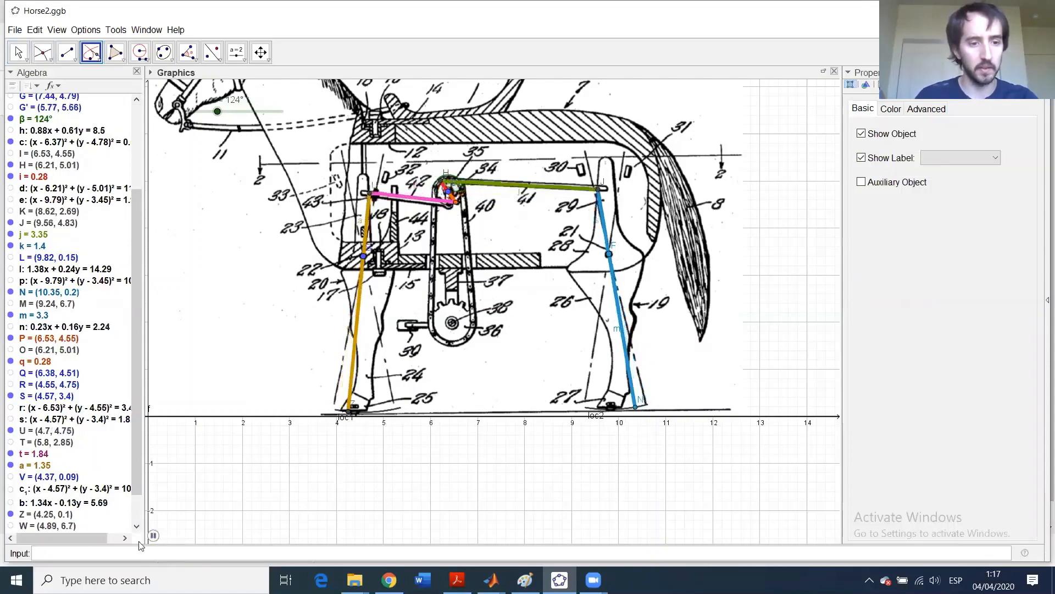
- Pause, resume and finally stop the animation at α = 233°, then choose the Move tool
click(155, 536)
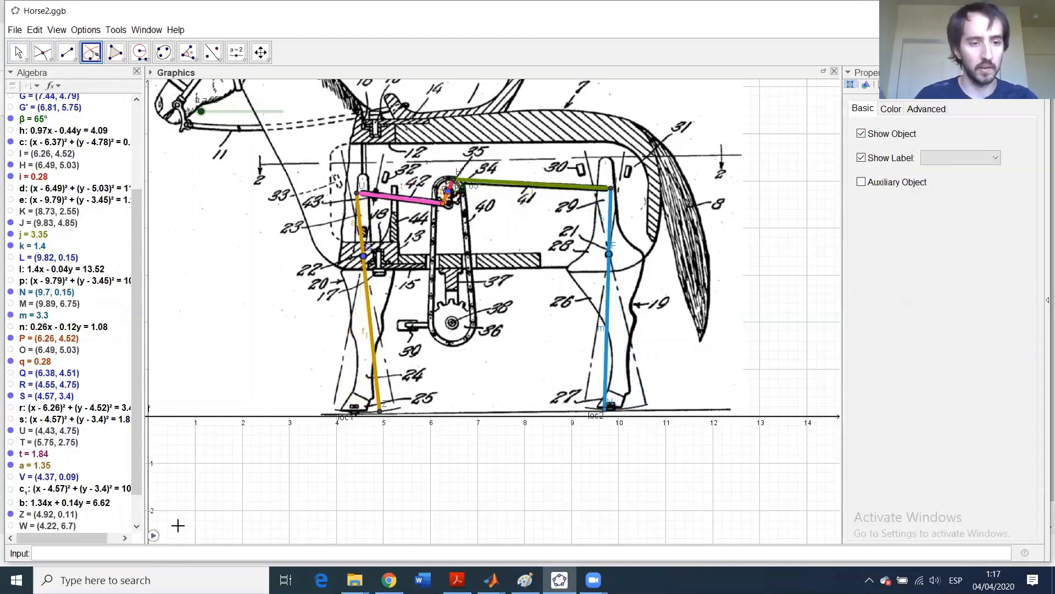
click(155, 535)
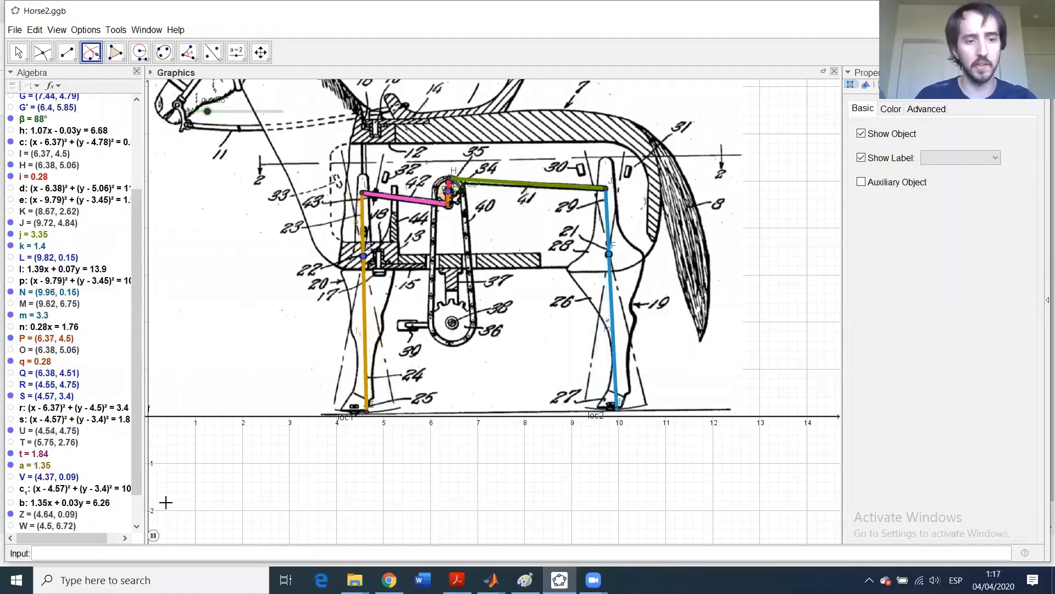
click(152, 536)
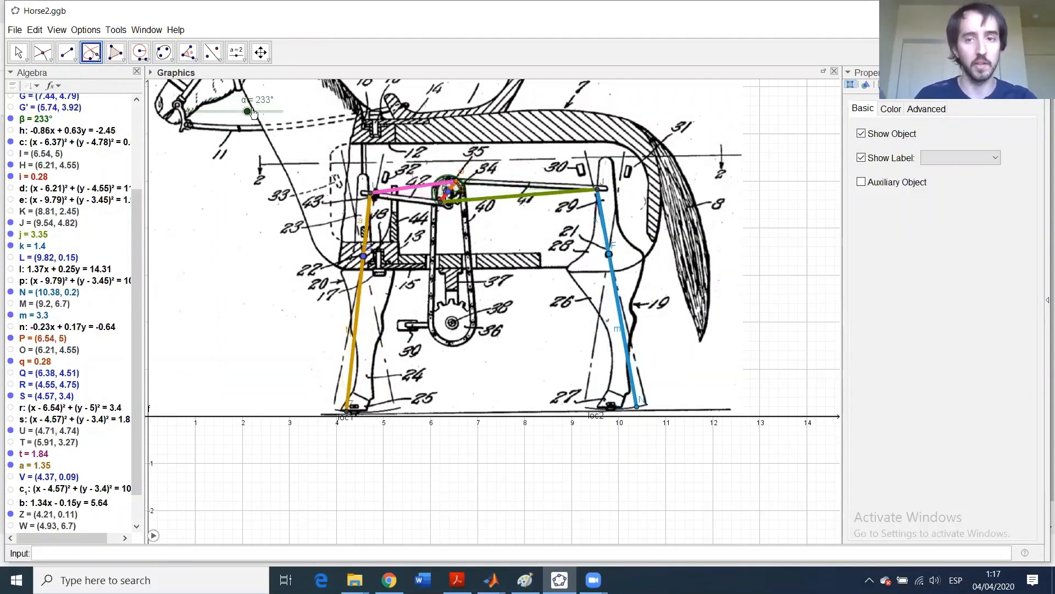
click(18, 53)
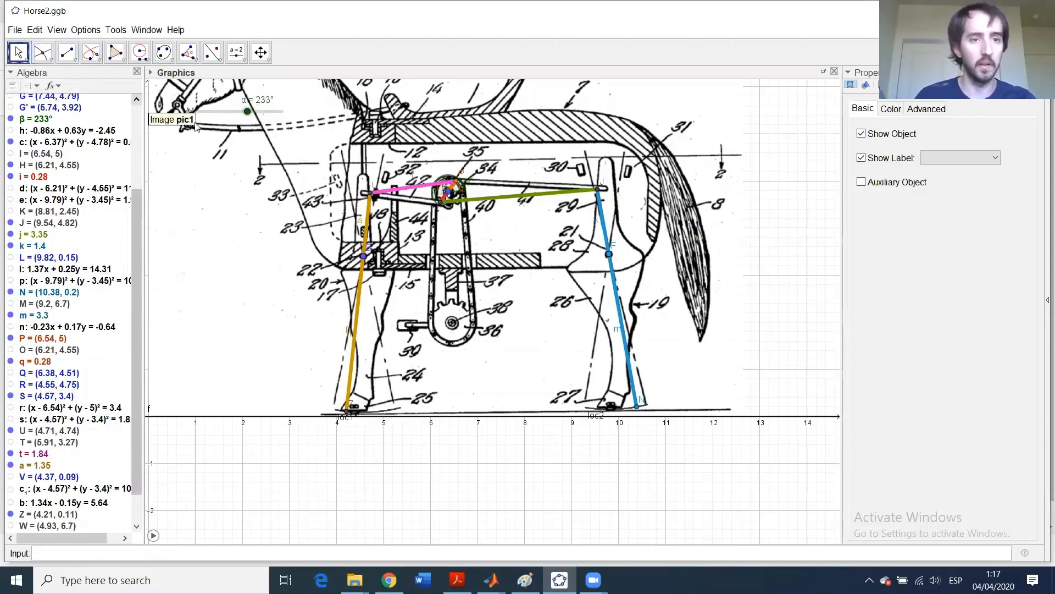
- Set slider α to repeat 'Increasing' with animation speed 10
click(205, 116)
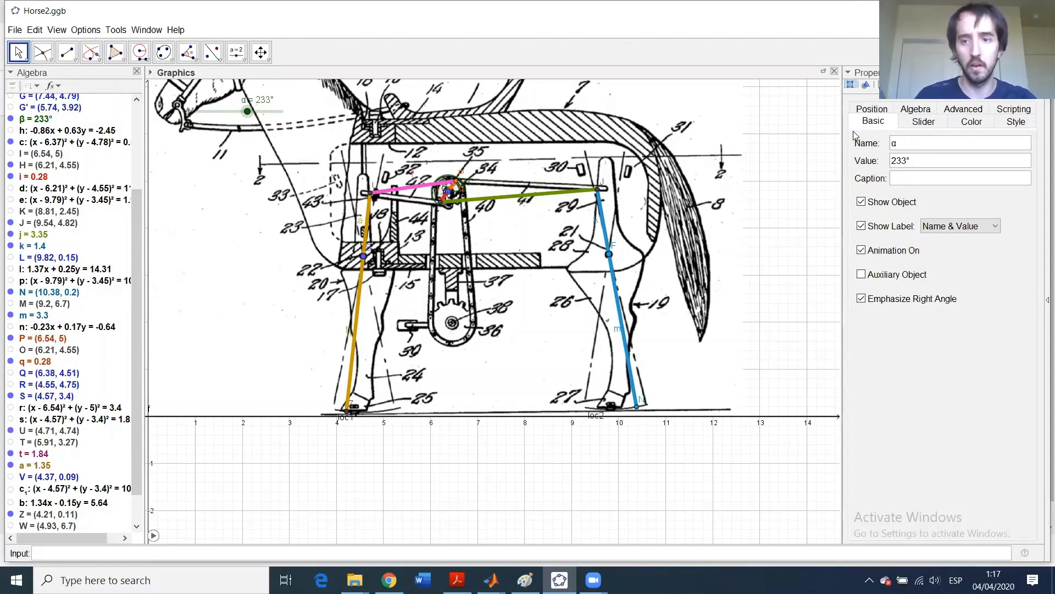
click(924, 121)
click(1004, 244)
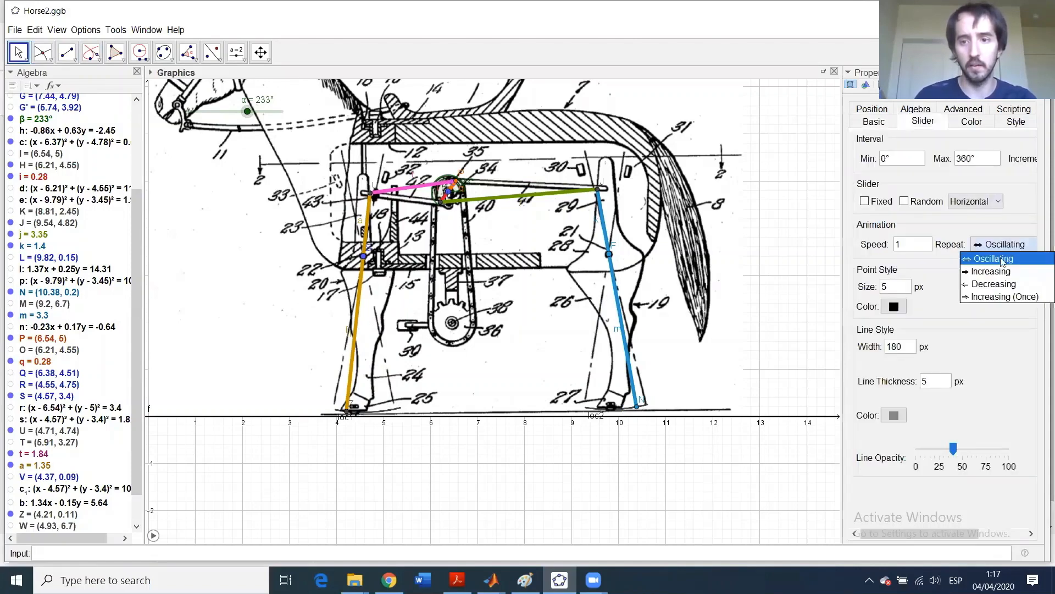
click(991, 271)
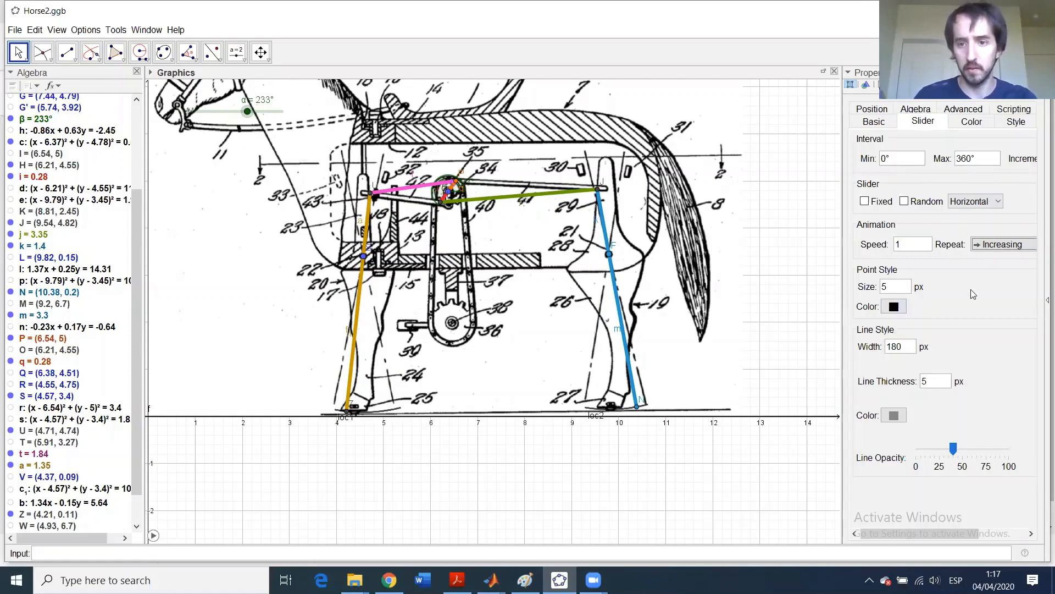
drag(902, 245, 874, 246)
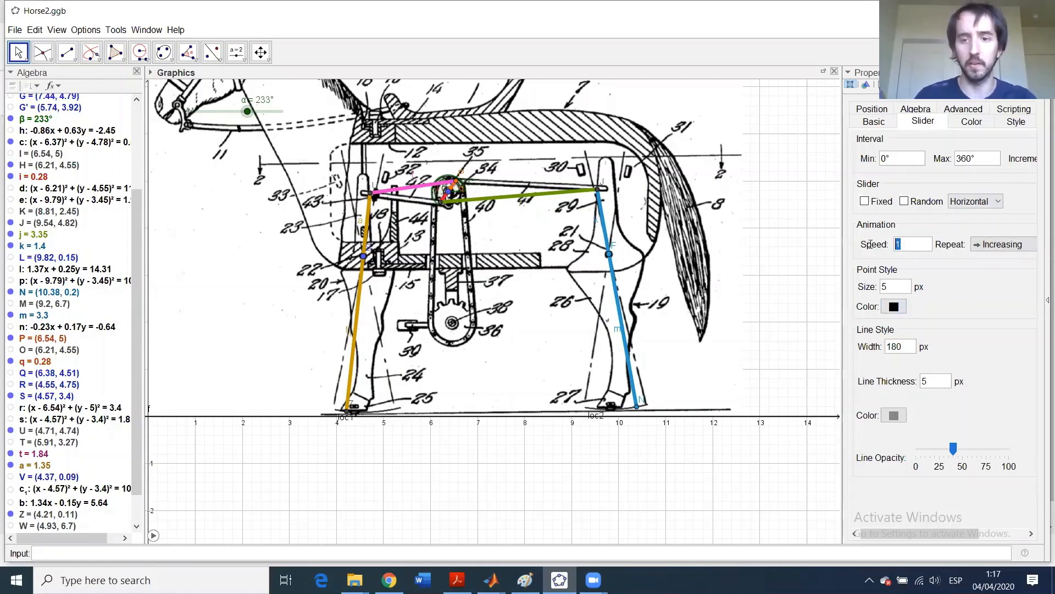
text(1)
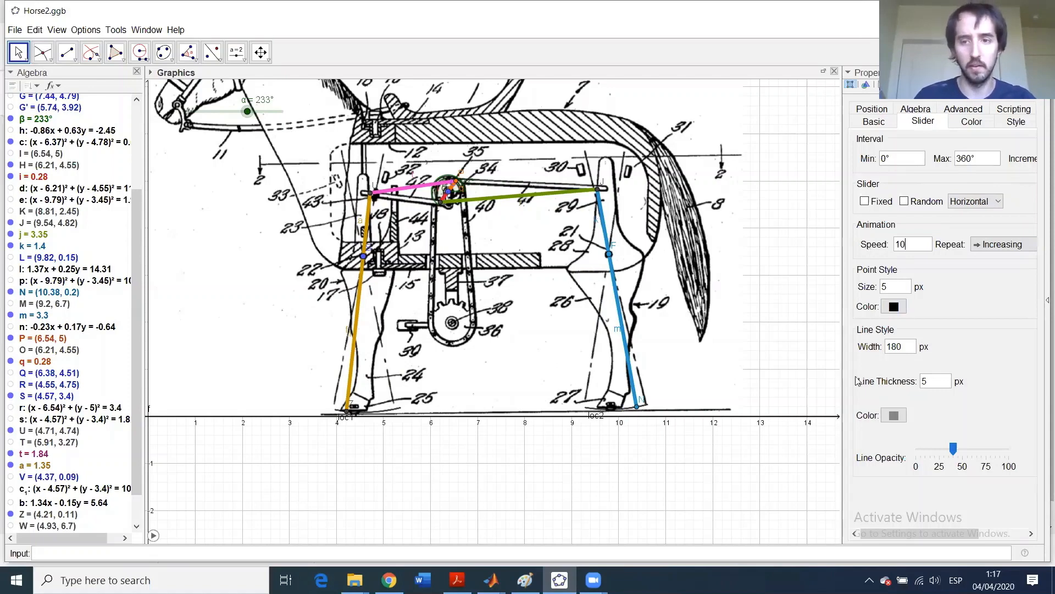
click(370, 518)
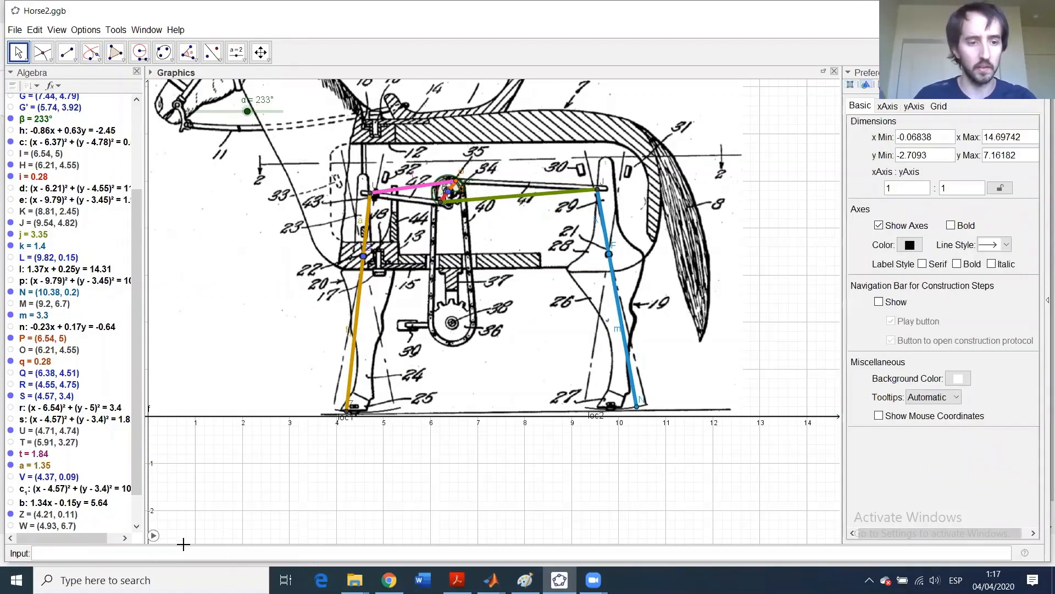
- Test the linkage animation, then lower α's animation speed from 10 to 5
click(153, 536)
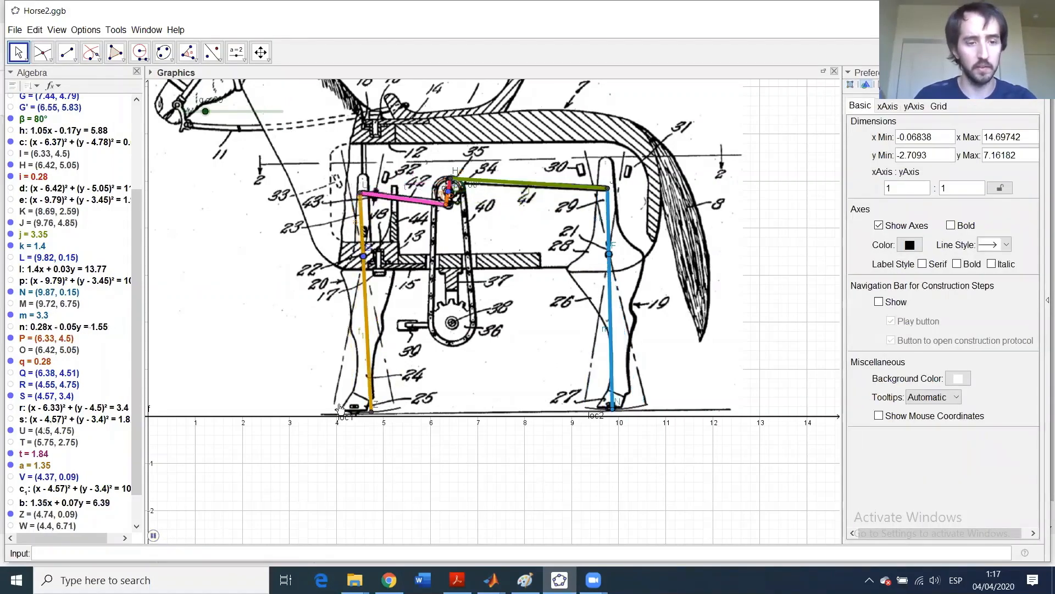
click(154, 537)
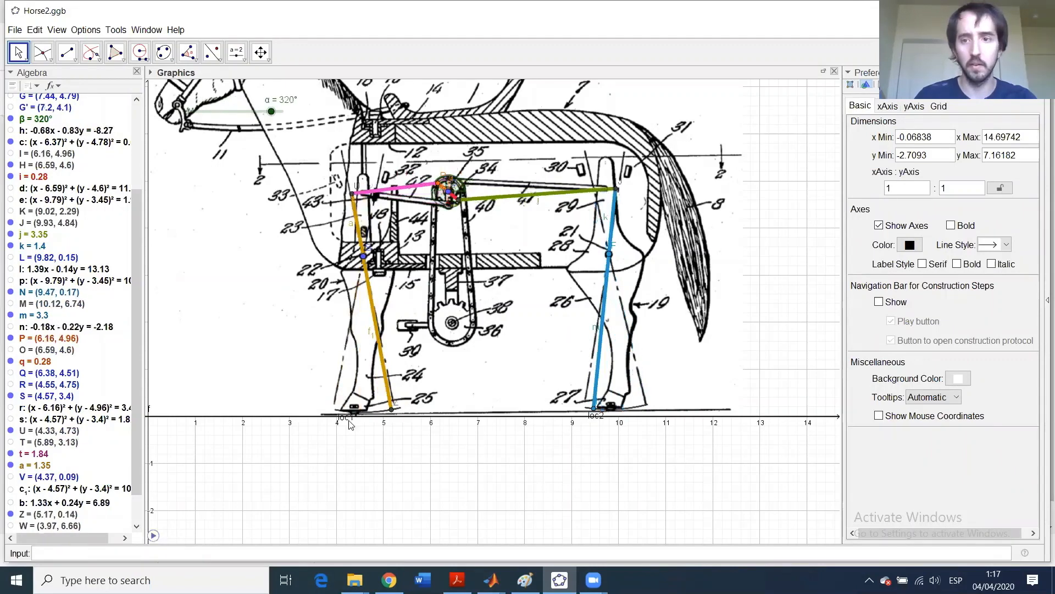
click(254, 115)
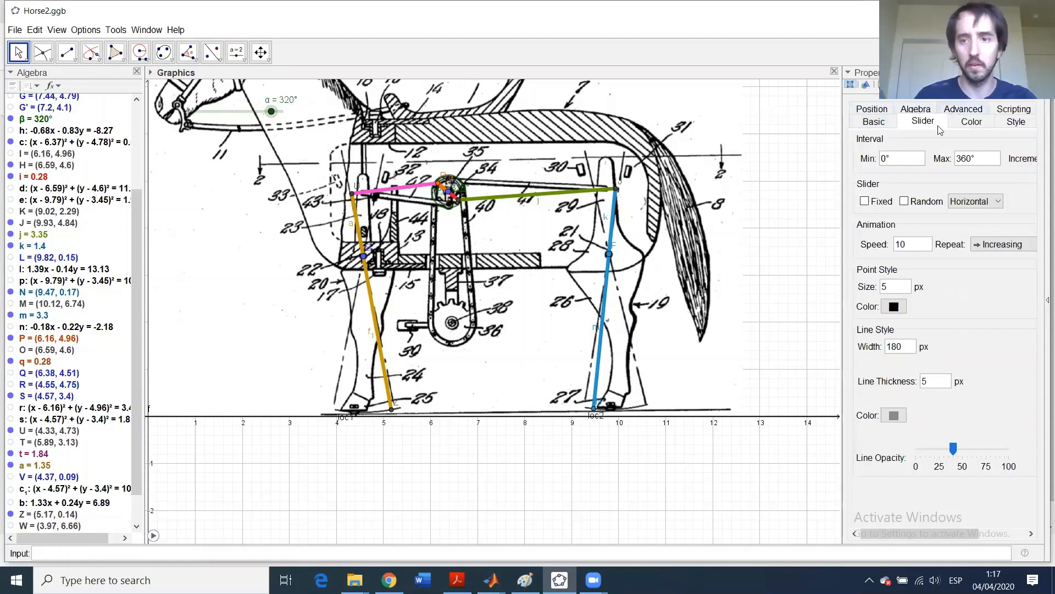
drag(916, 242, 870, 244)
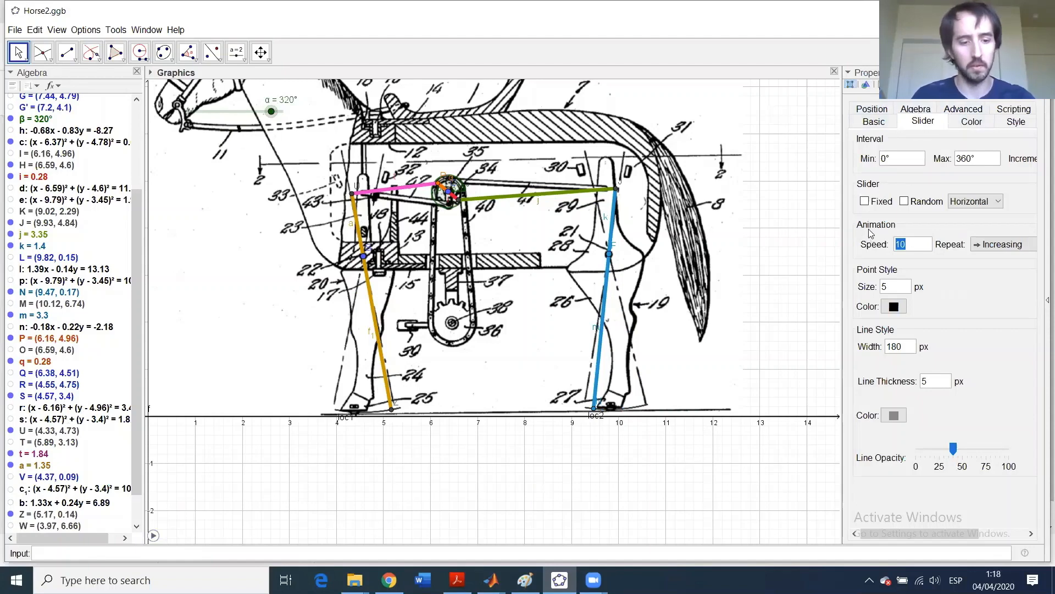
text(5)
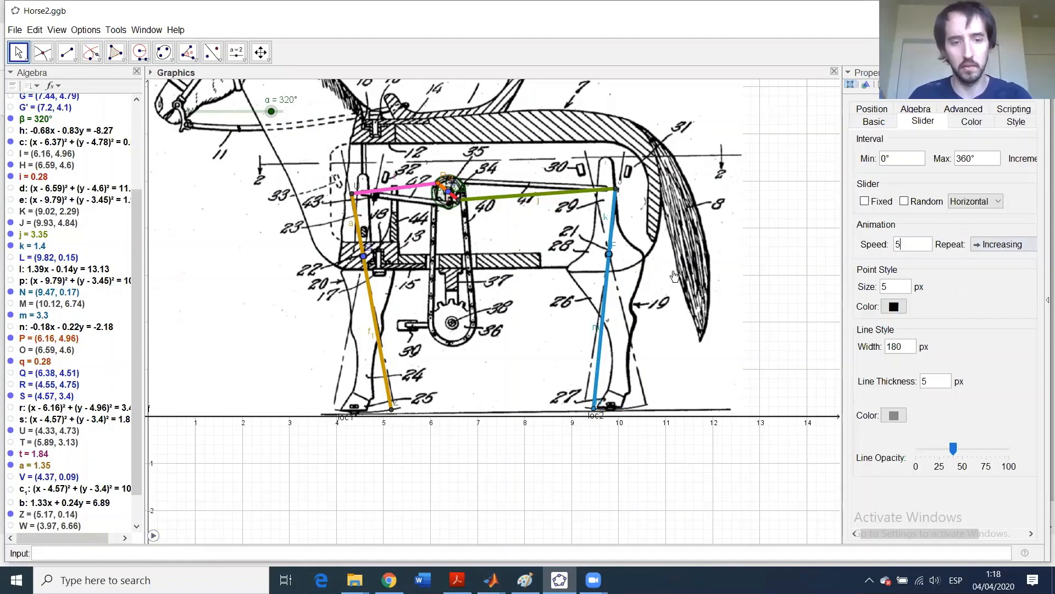
click(372, 494)
- Test the linkage at speed 5, then set α's animation speed to 1
click(152, 535)
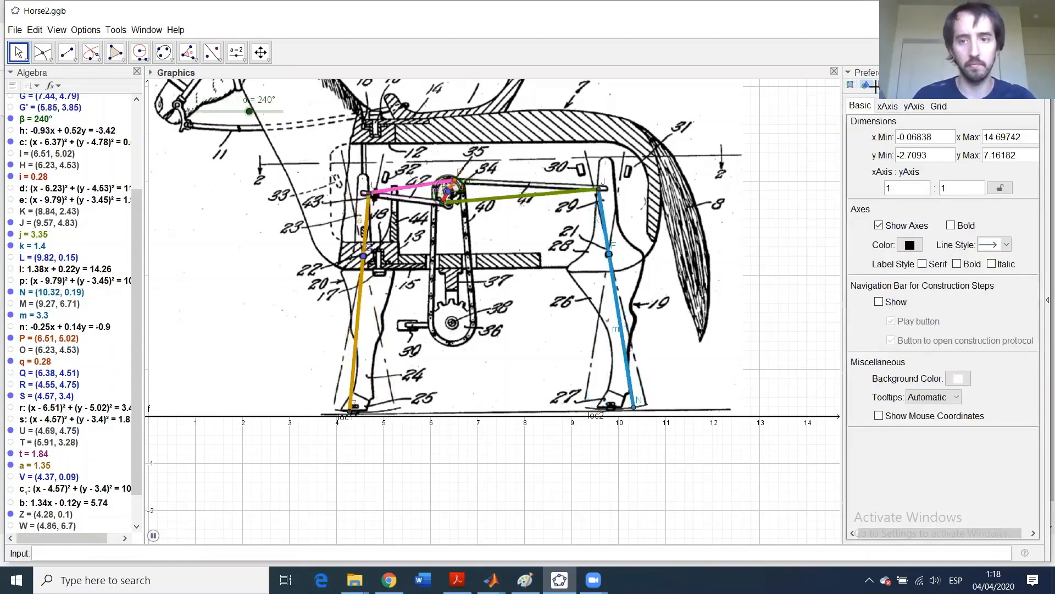
click(153, 535)
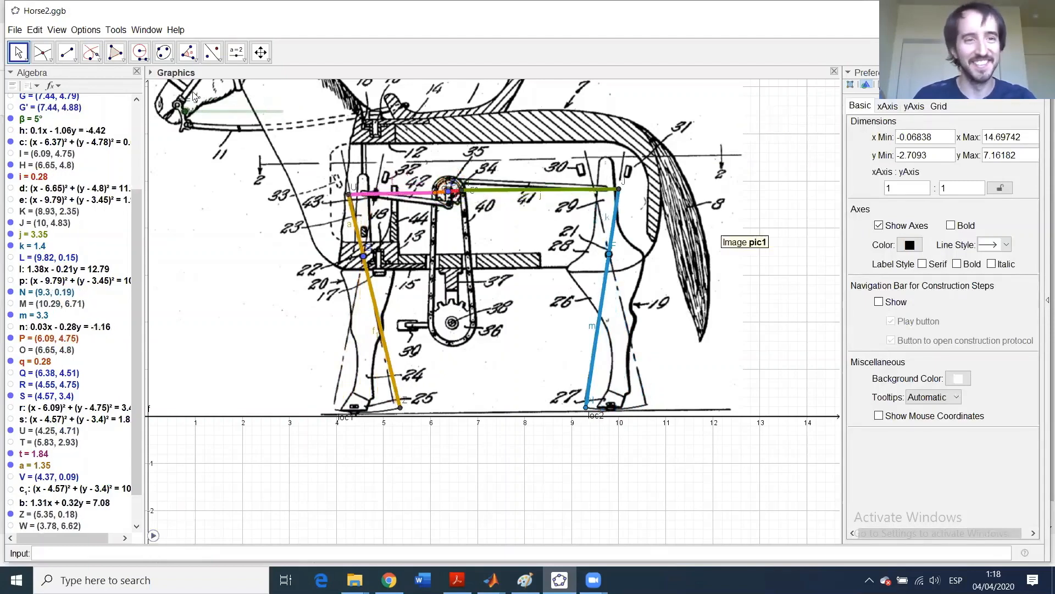
click(228, 112)
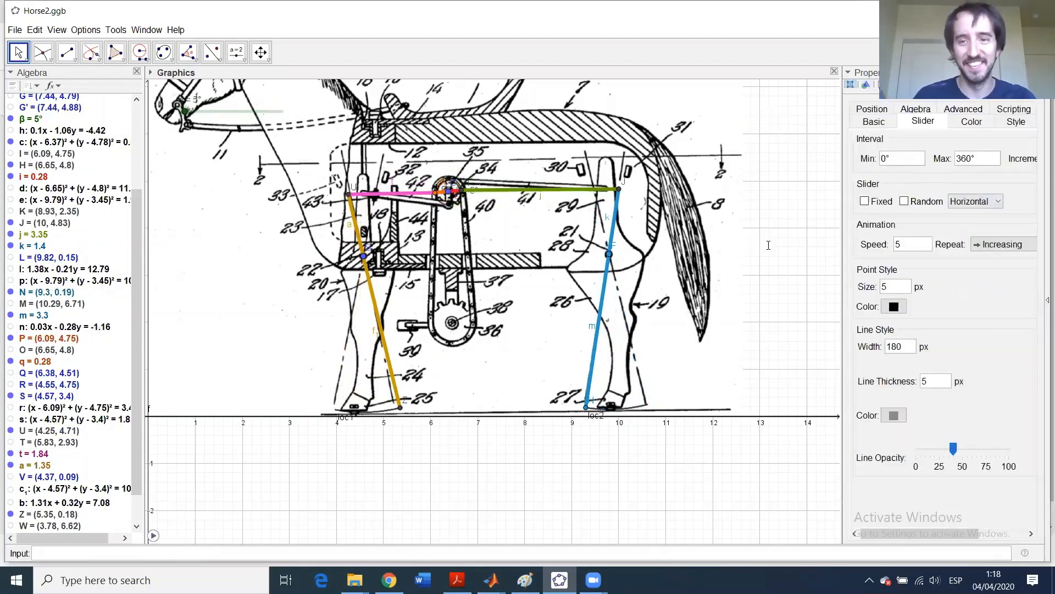
text(1)
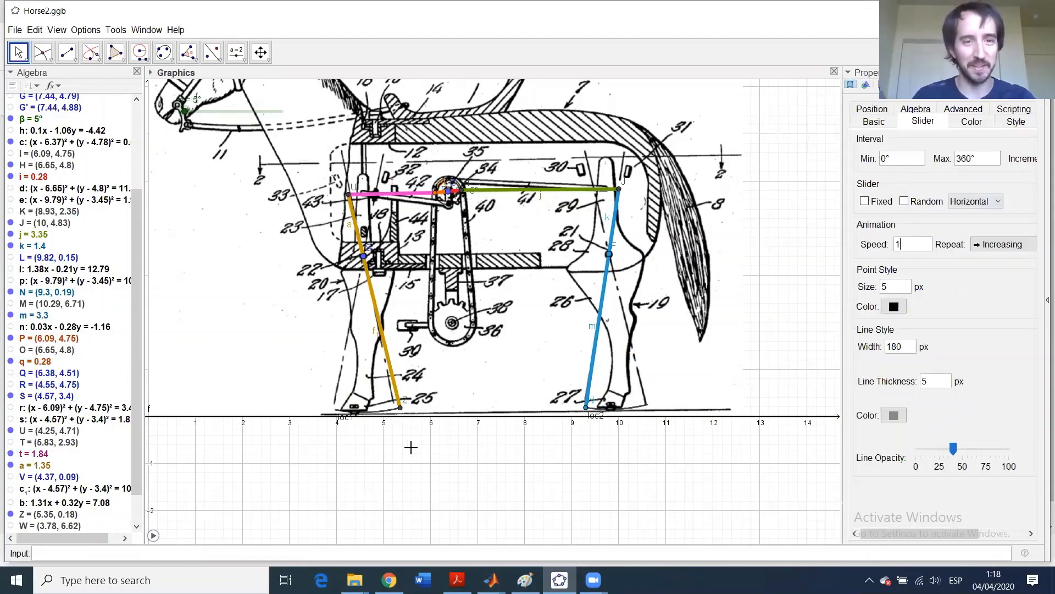
click(265, 455)
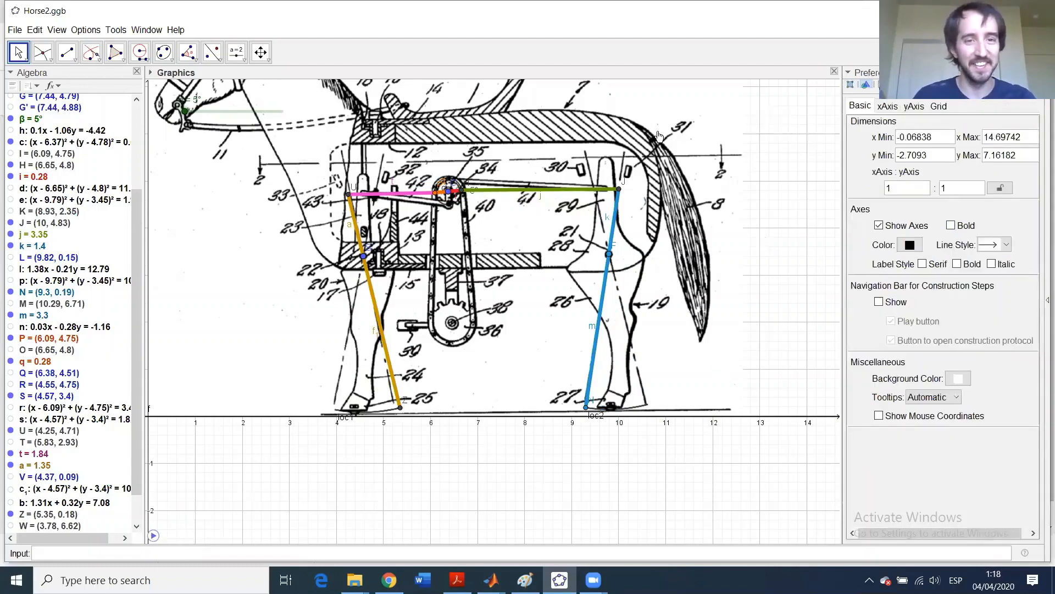
- Zoom and pan to frame the whole horse, then pause the running linkage at α = 25°
scroll(678, 140, up, 1)
scroll(707, 121, down, 3)
drag(639, 428, 674, 559)
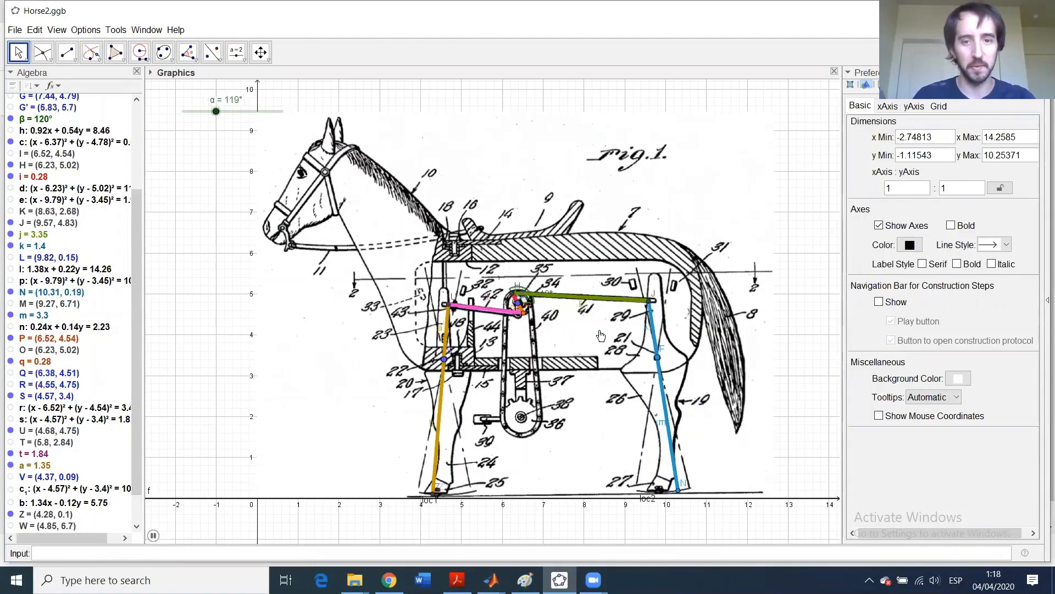
scroll(704, 299, up, 1)
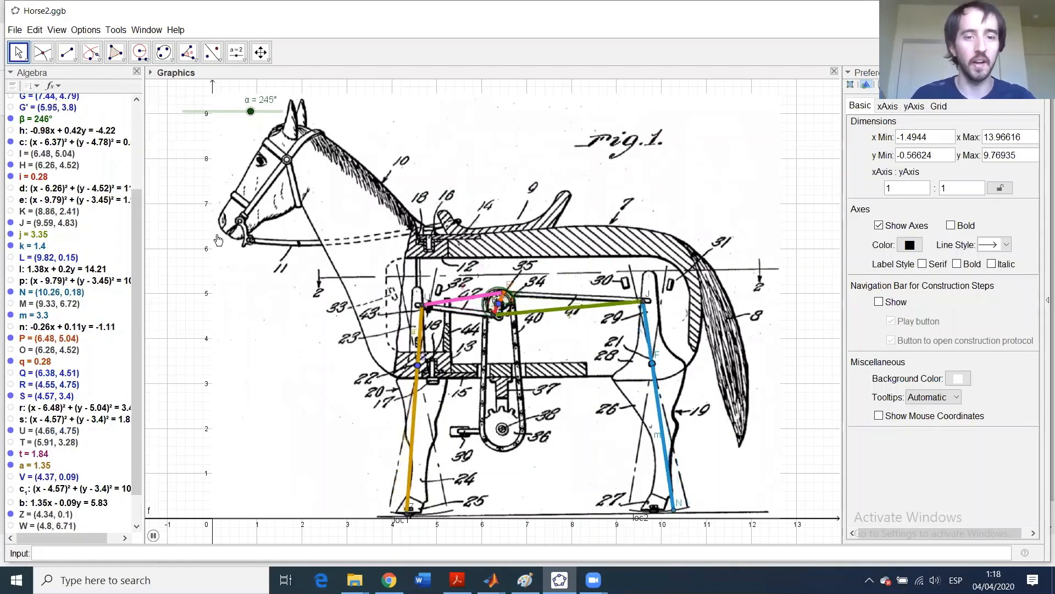
click(153, 536)
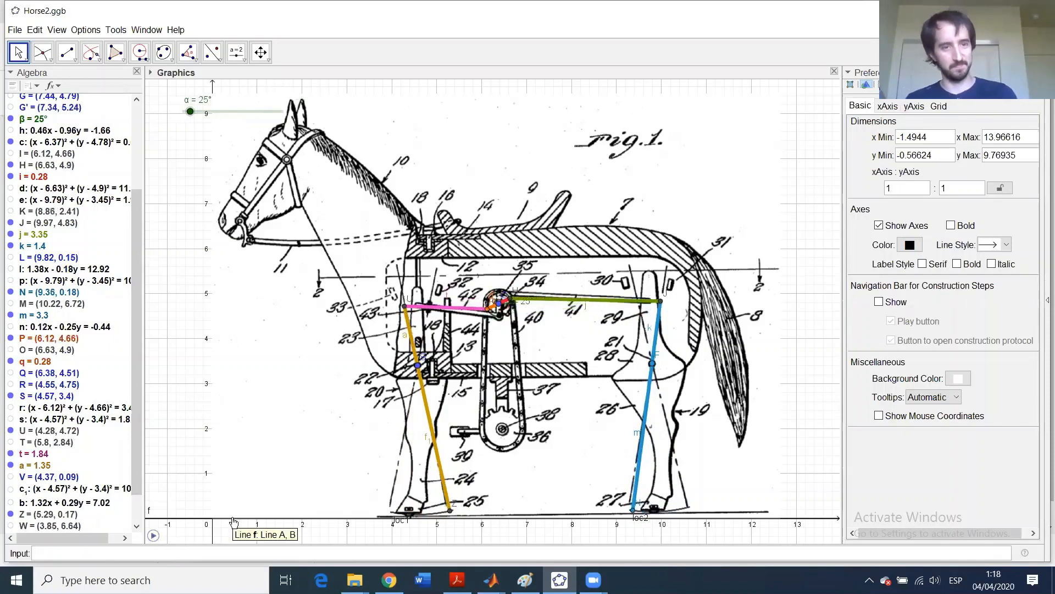